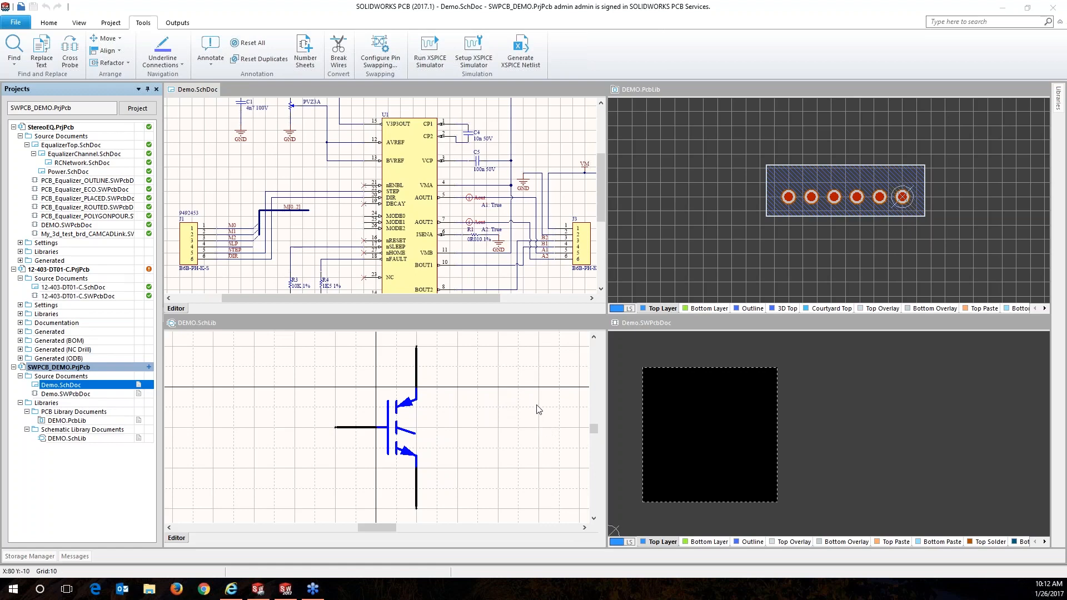
# Cross-probe component U1 from the Demo schematic to its symbol and footprint in the open libraries.
pyautogui.click(71, 51)
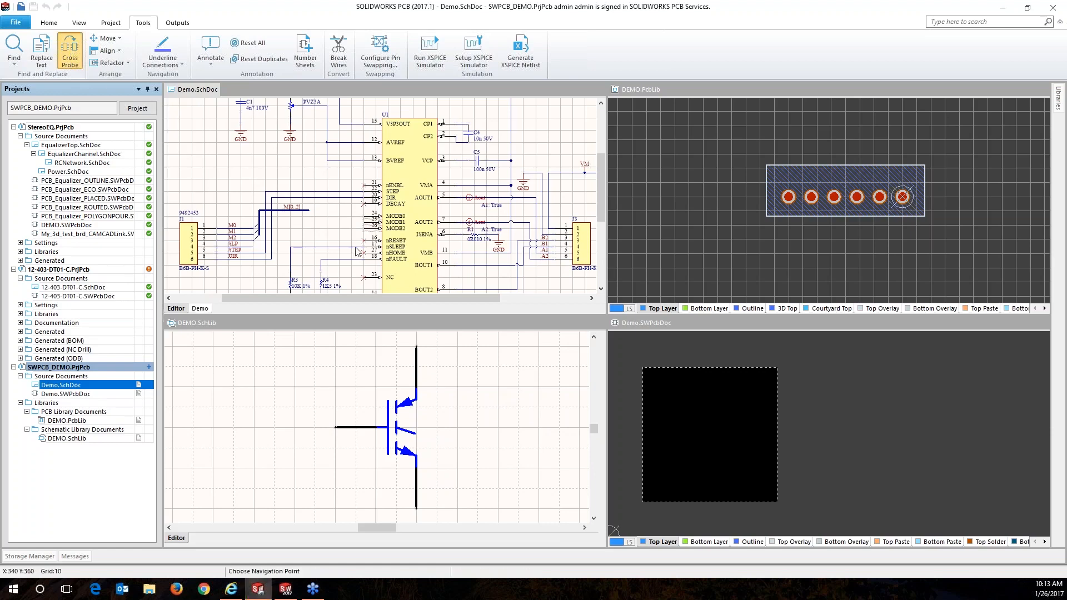
pyautogui.click(398, 173)
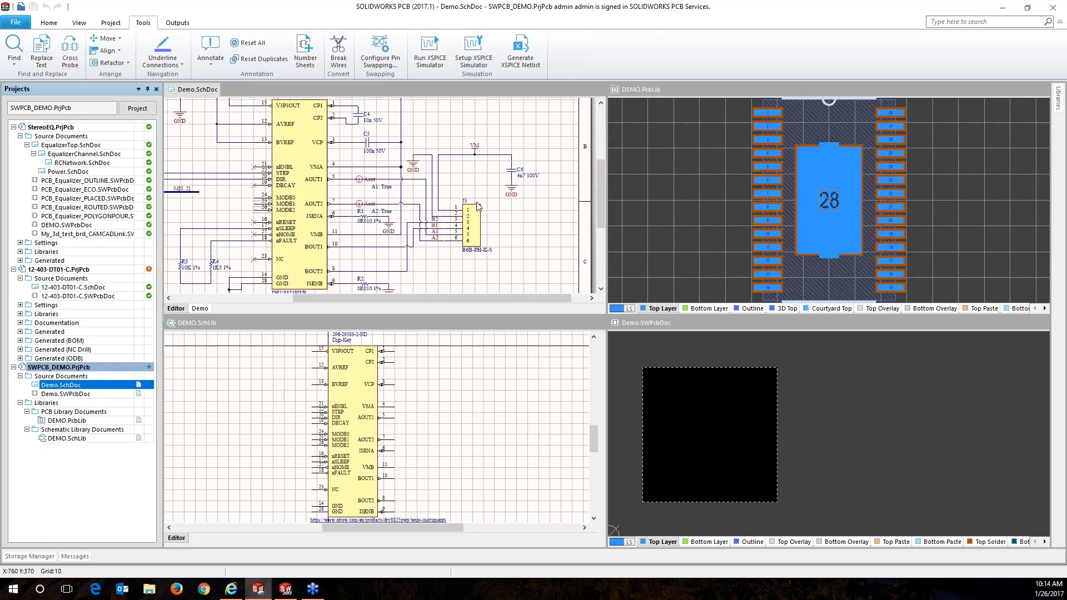
# Merge all the tiled documents into a single view and bring the Demo.SchDoc schematic to the front.
pyautogui.rightClick(202, 90)
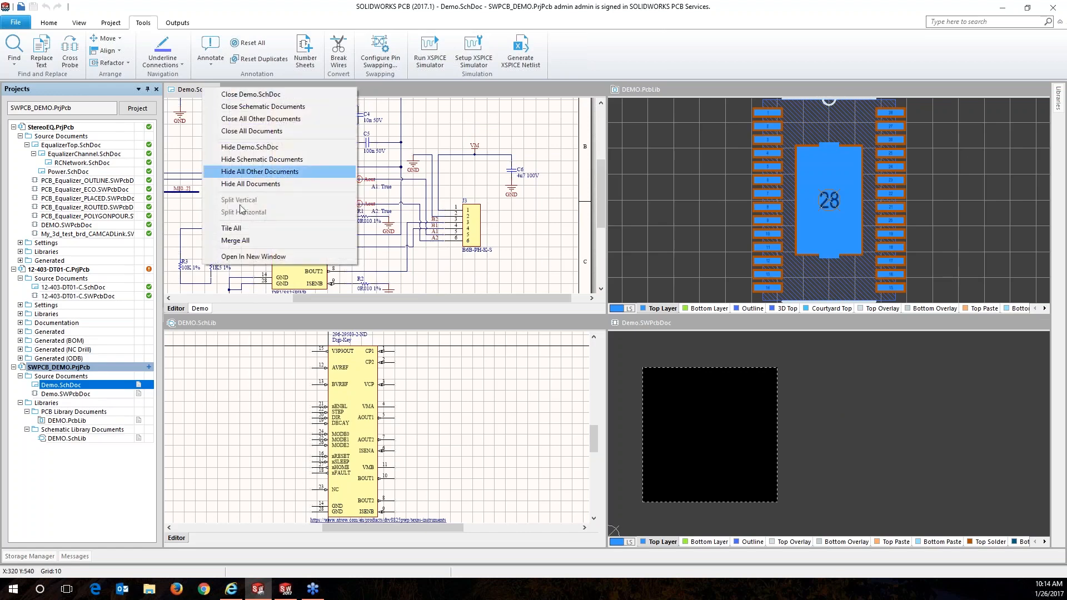
pyautogui.click(240, 240)
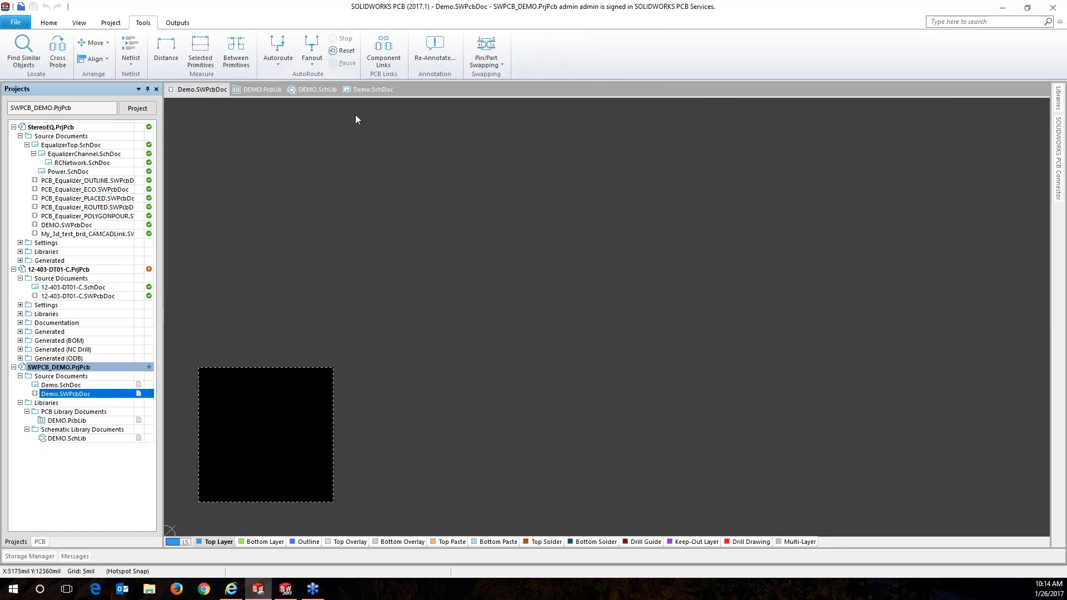
pyautogui.click(371, 91)
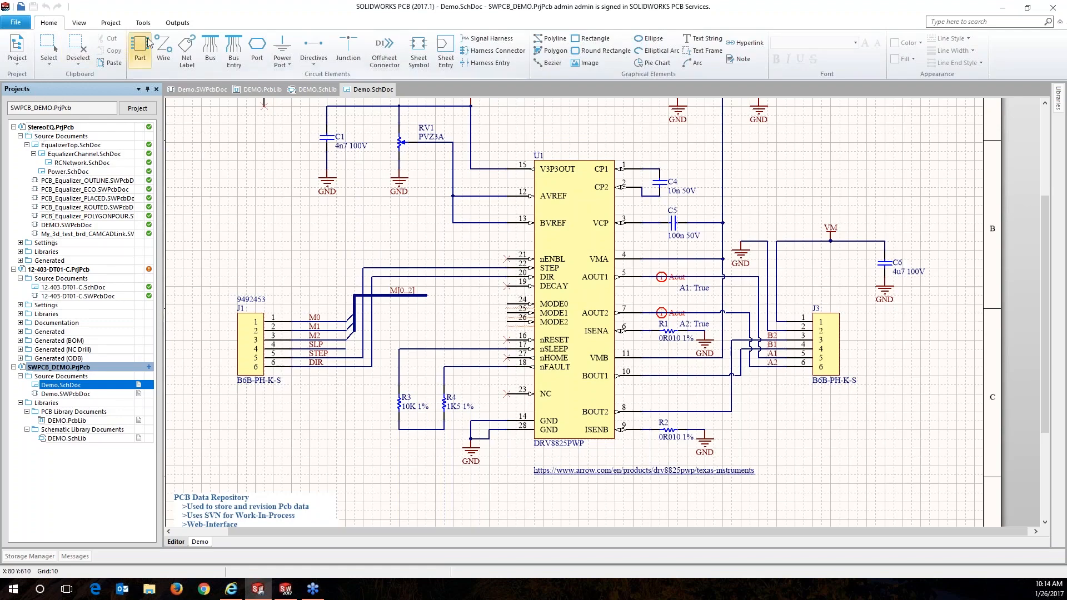
# Show the keyboard shortcuts list, dock it at the edge of the workspace, look through it, and close it.
pyautogui.click(88, 26)
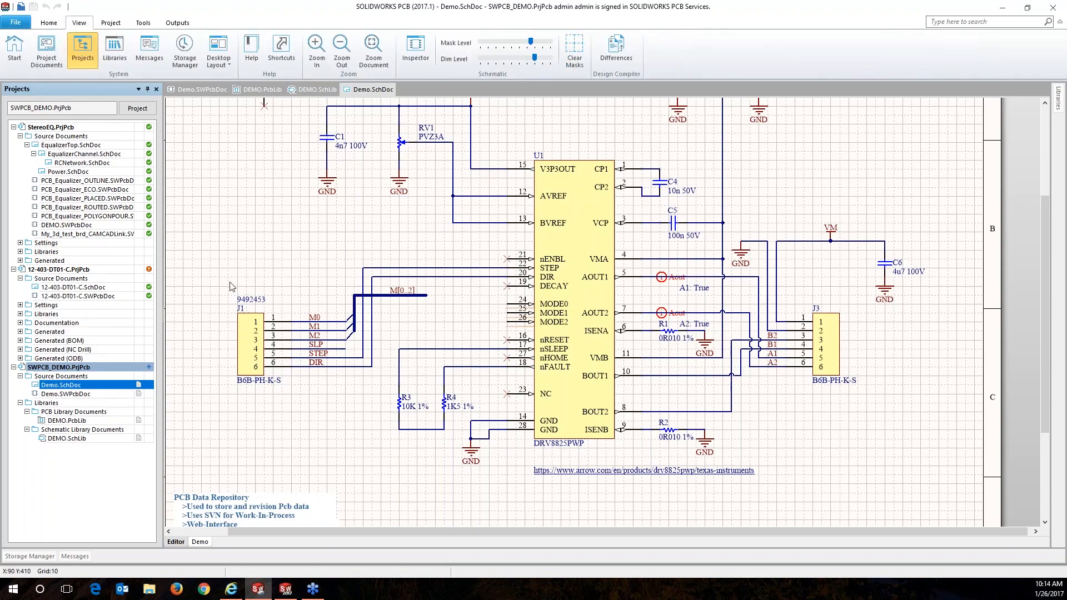
pyautogui.click(280, 50)
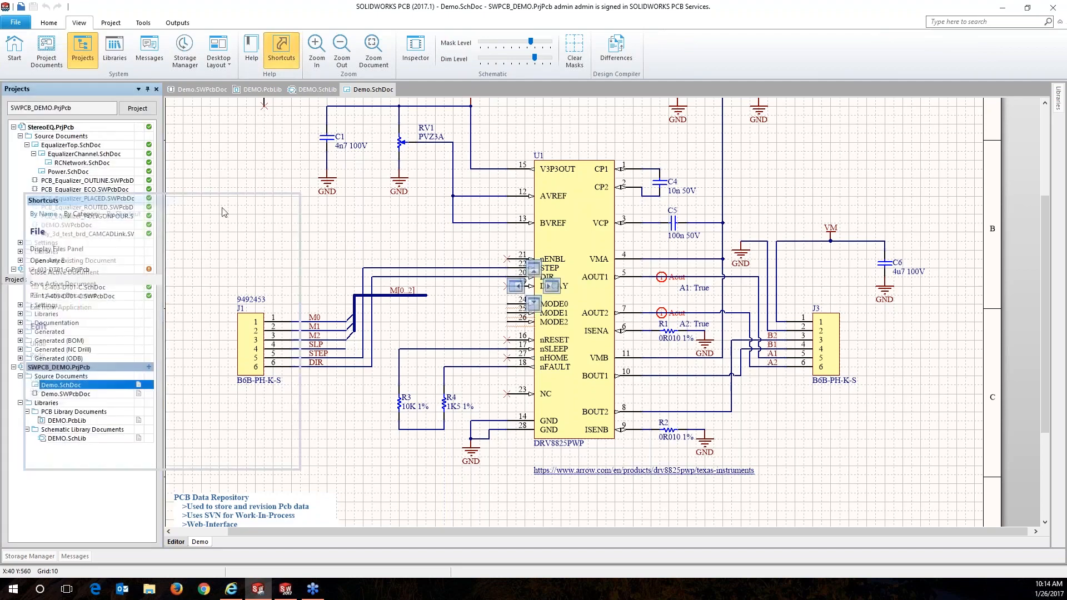
pyautogui.moveTo(507, 190); pyautogui.dragTo(1056, 211)
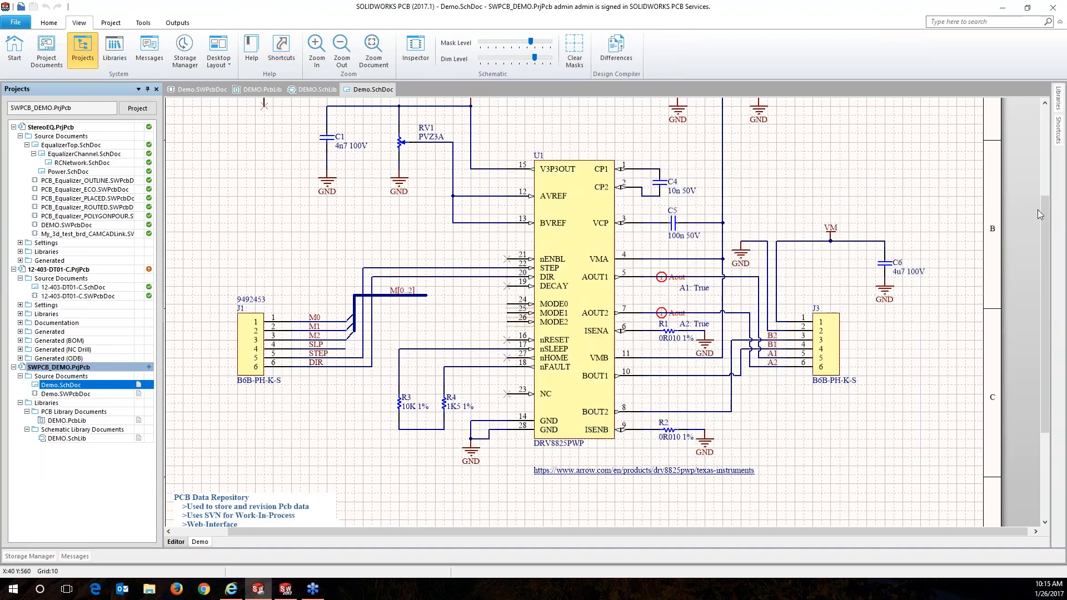
pyautogui.moveTo(1051, 132)
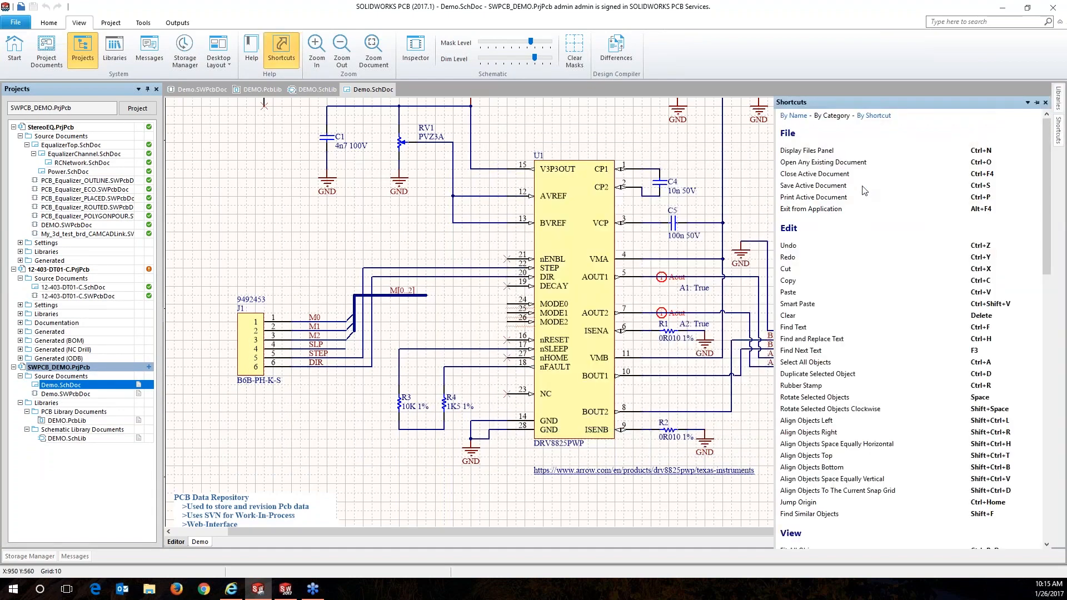
pyautogui.click(1036, 103)
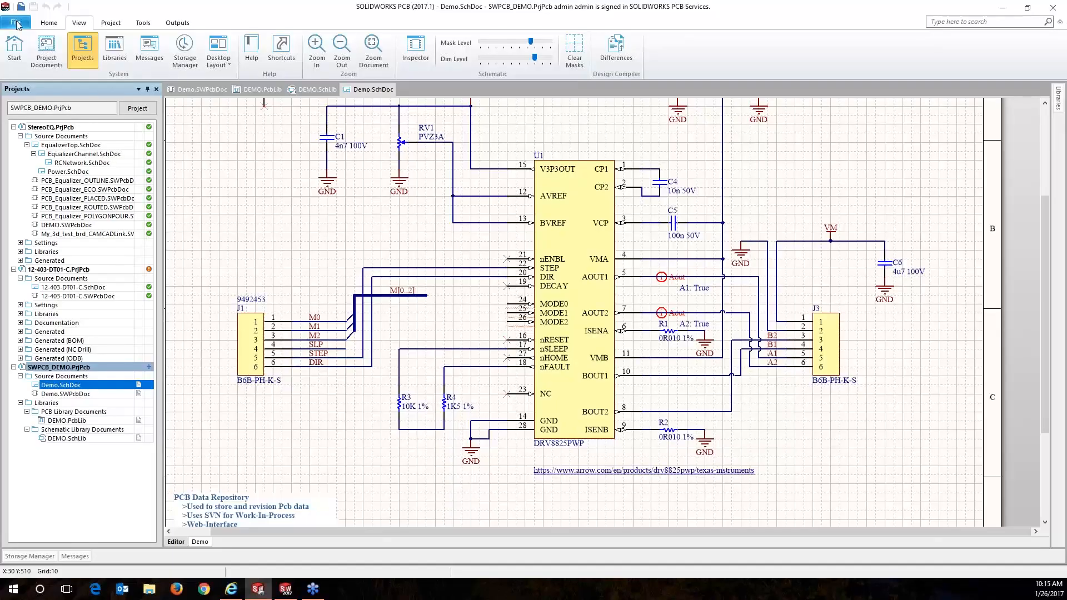
# Open the system preferences and review the general settings for the schematic editor.
pyautogui.click(17, 22)
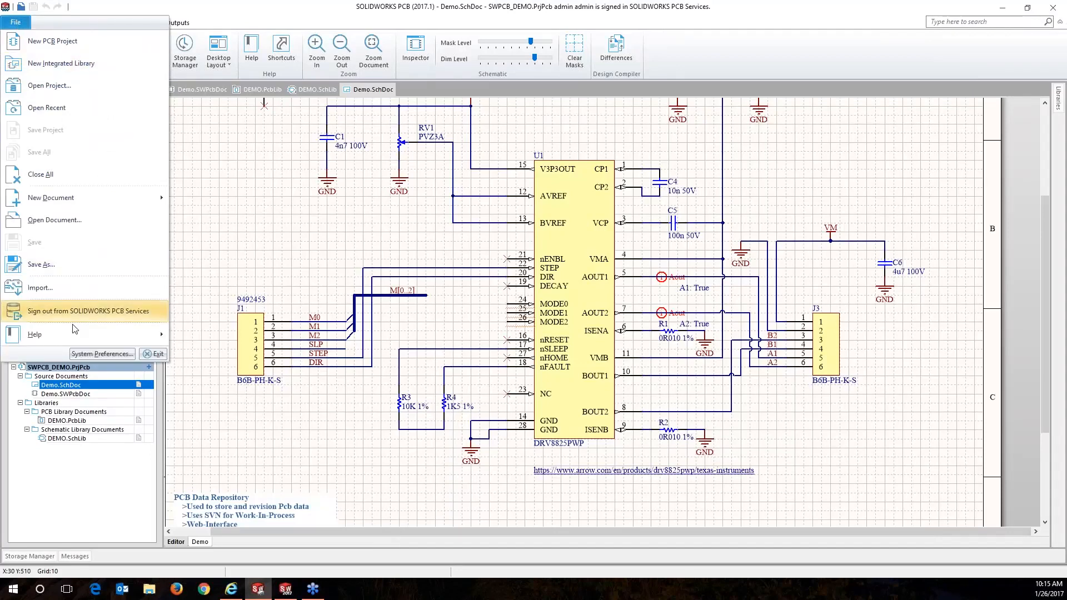
pyautogui.click(102, 355)
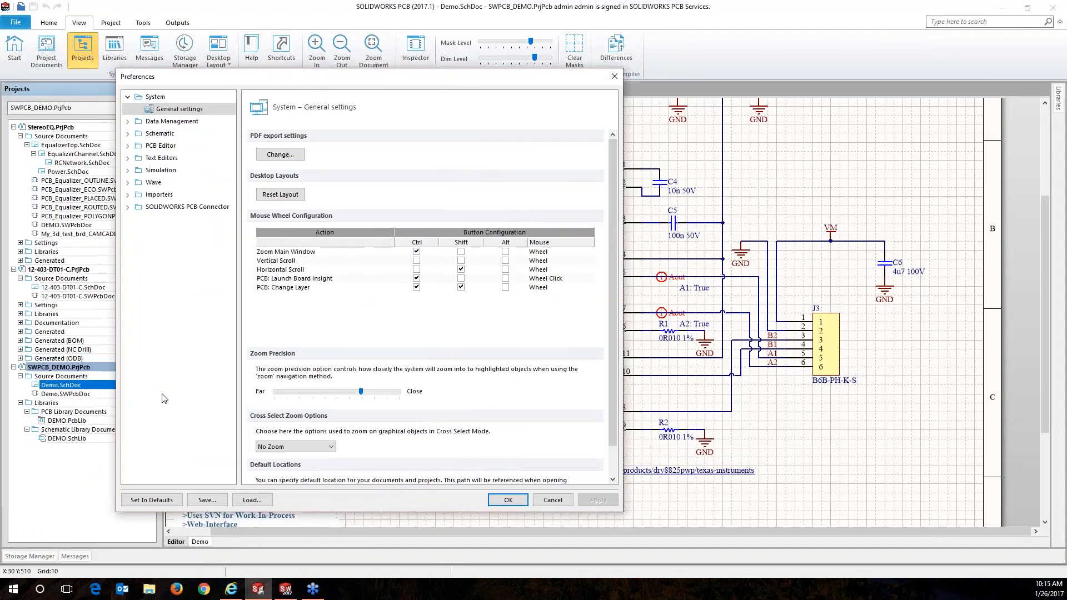
pyautogui.click(163, 133)
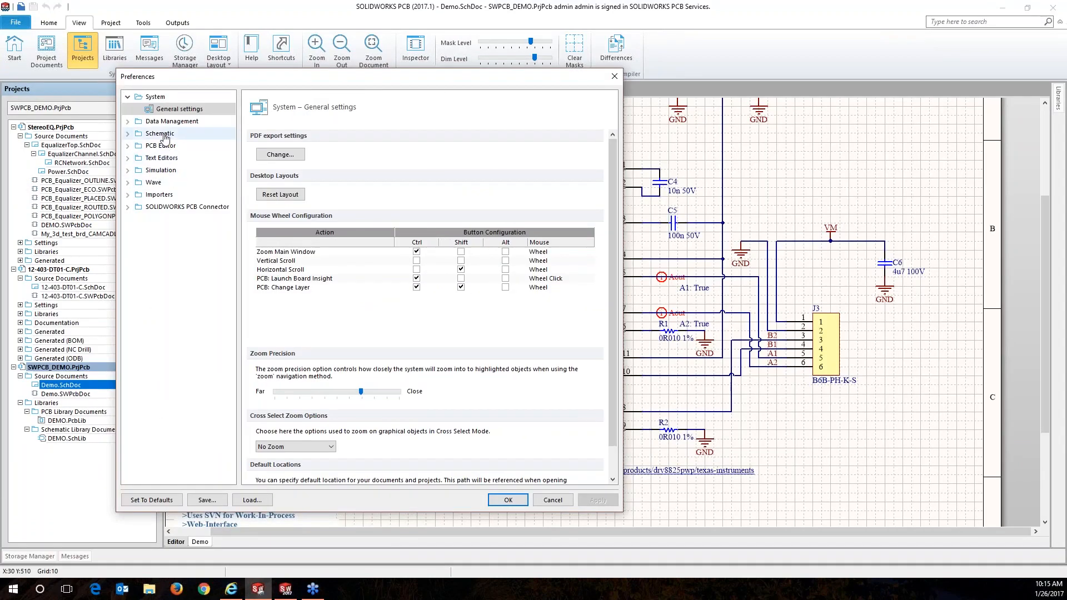
pyautogui.click(166, 134)
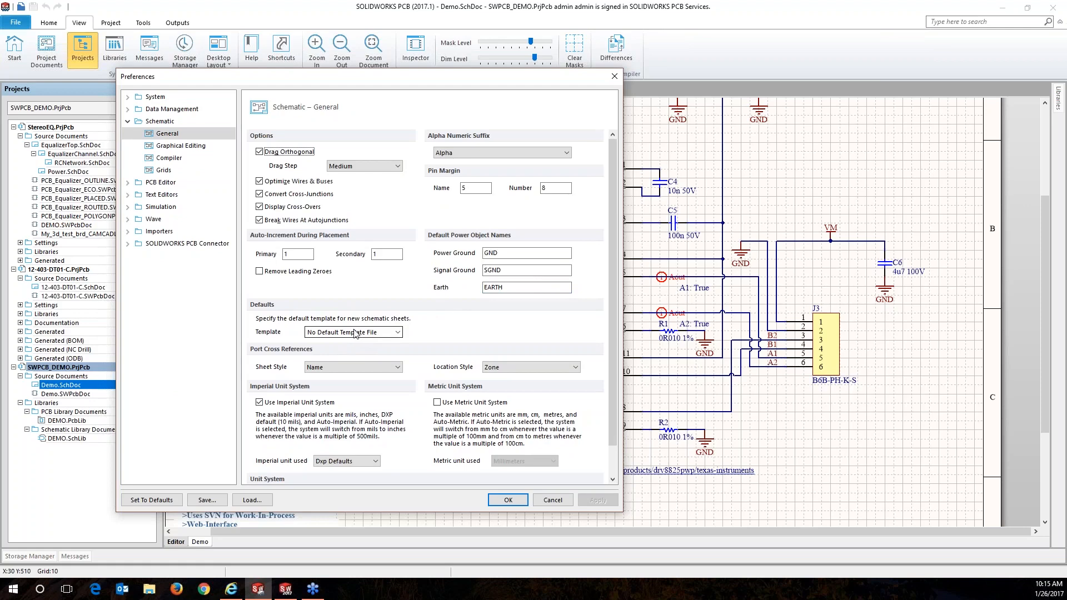
# Review the PCB Editor general and interactive routing preferences, including the favorite via sizes, and leave the preferences without changes.
pyautogui.click(163, 185)
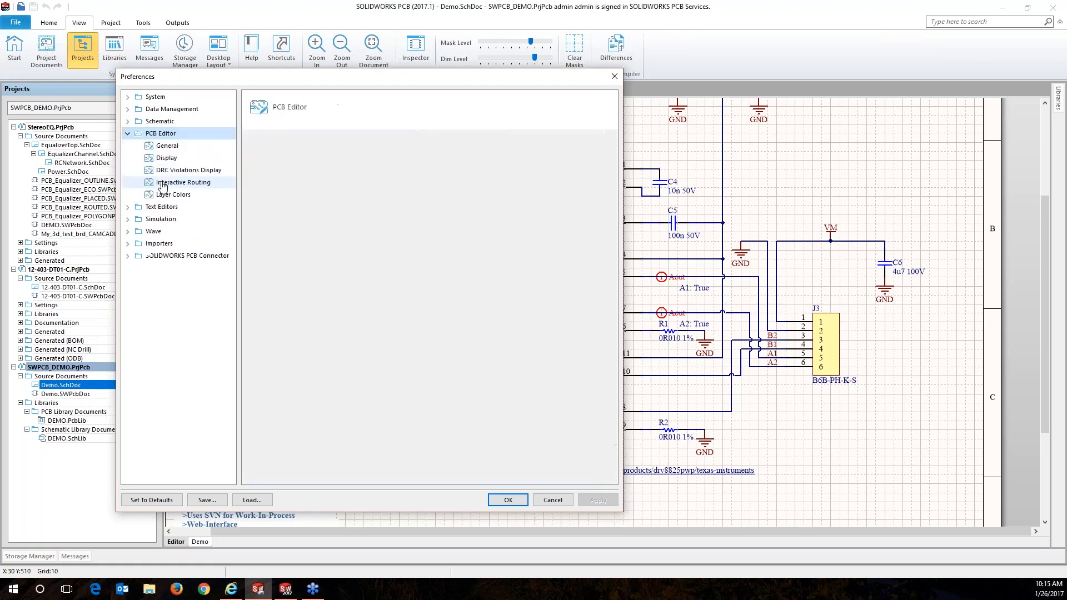
pyautogui.click(162, 147)
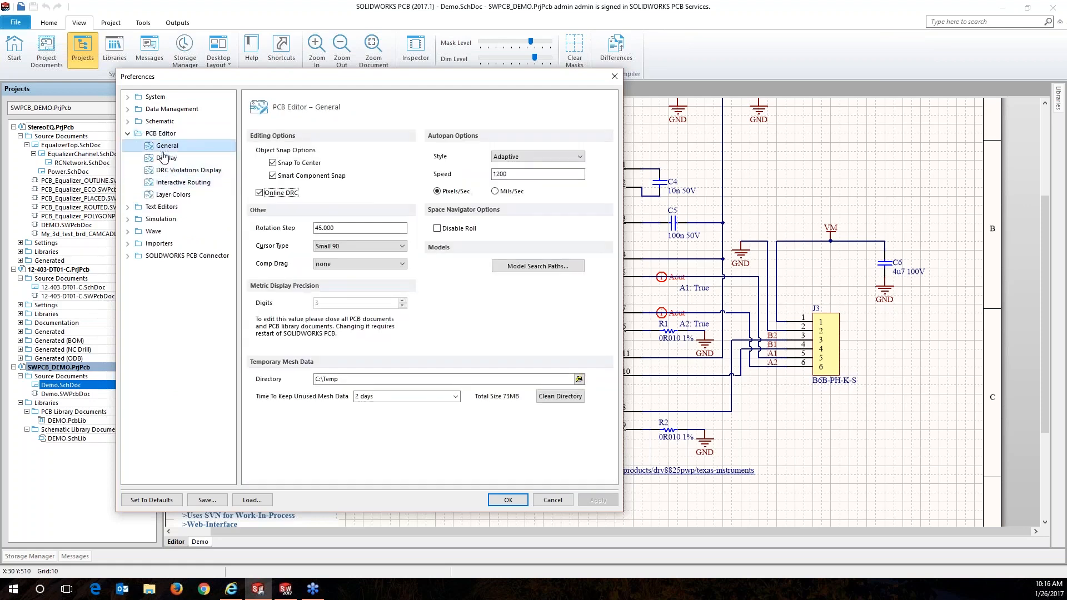
pyautogui.click(181, 183)
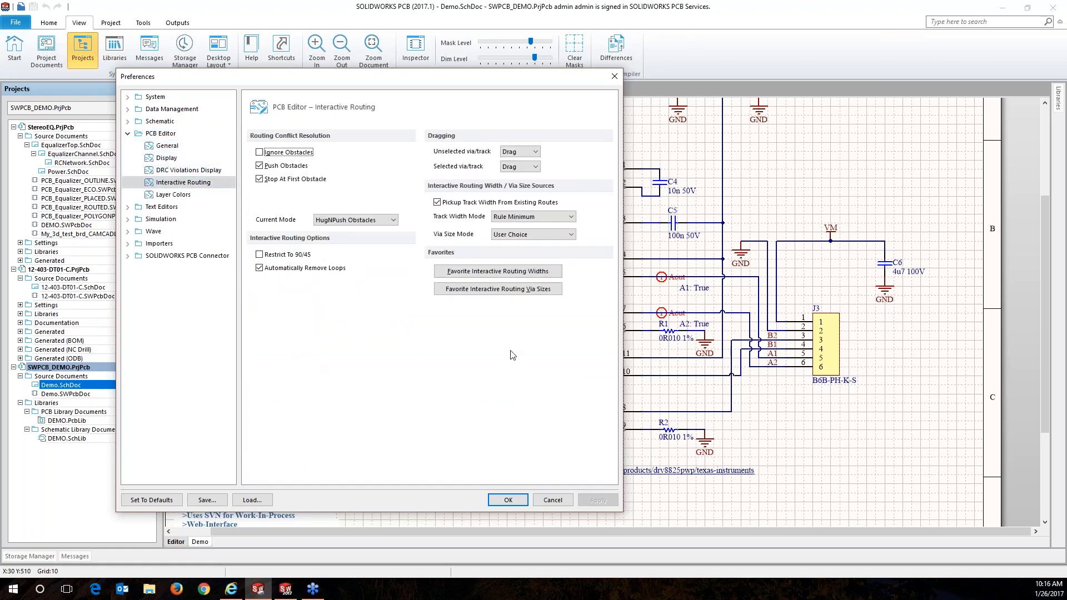
pyautogui.click(503, 289)
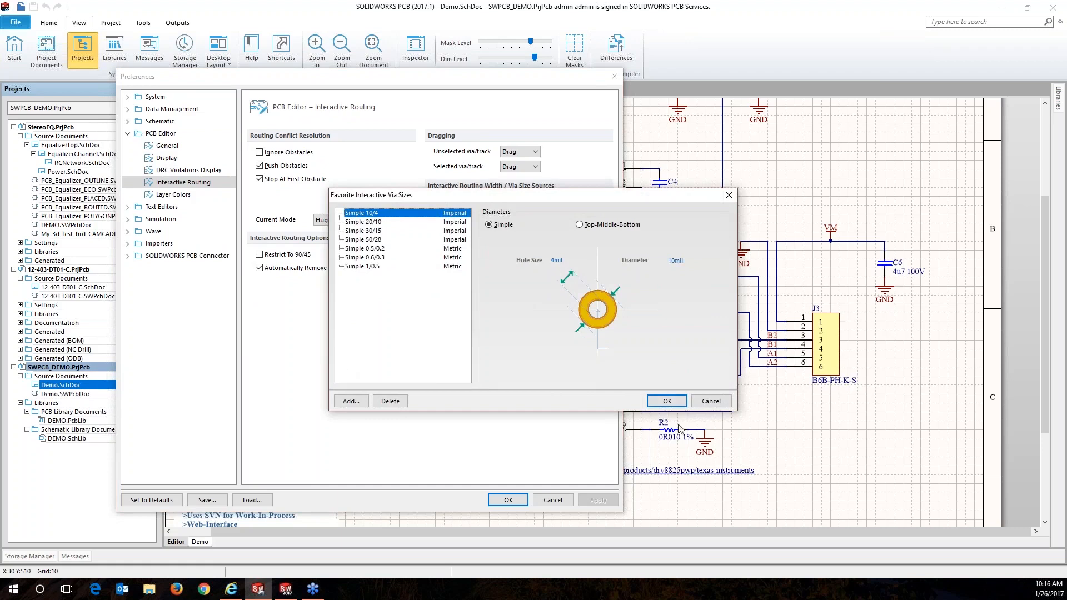
pyautogui.click(711, 401)
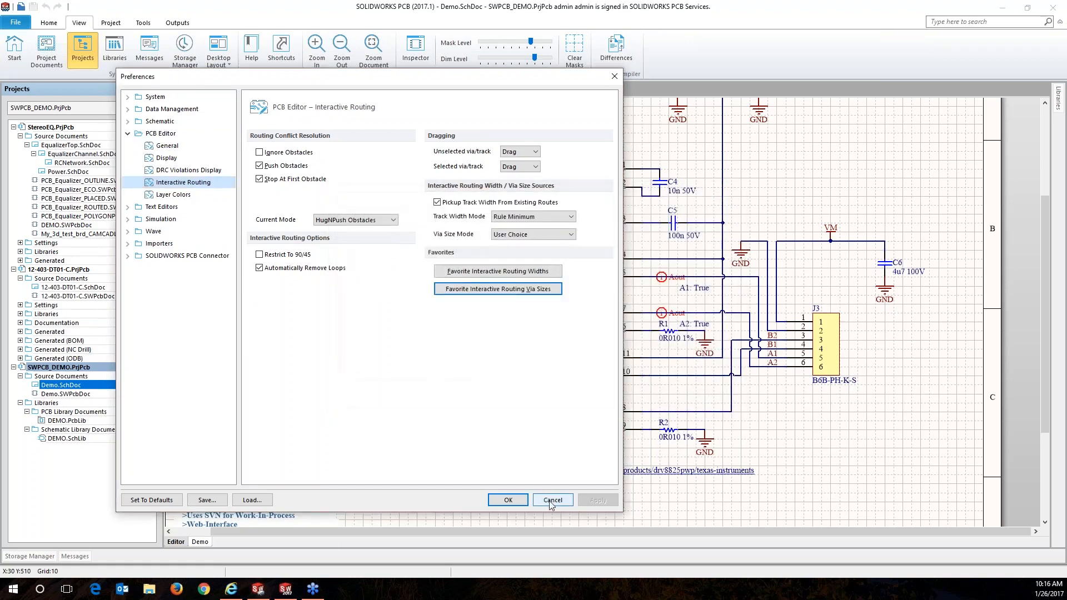
pyautogui.click(552, 500)
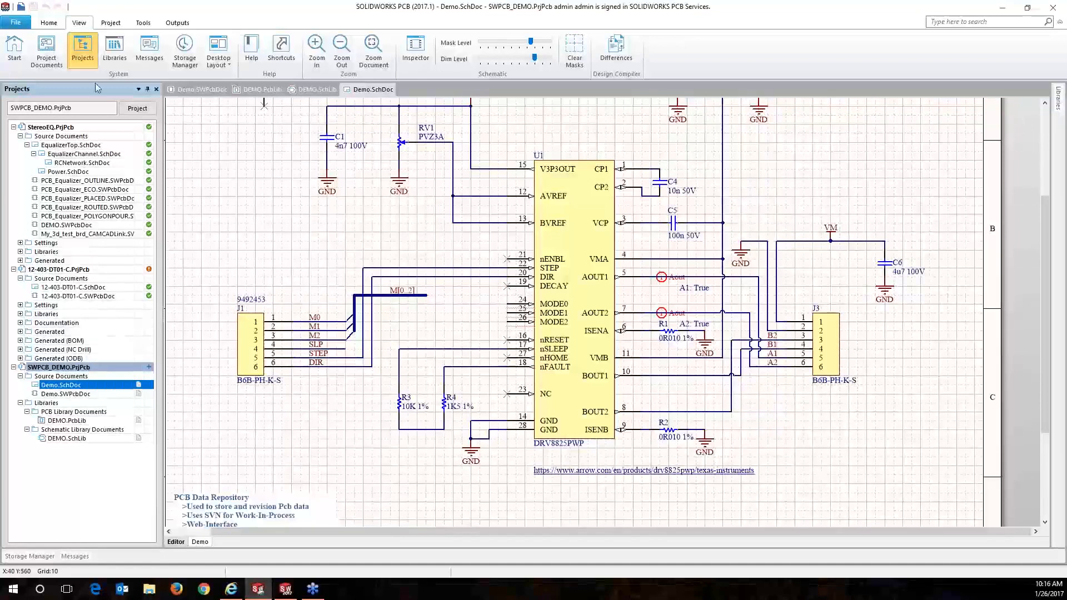
pyautogui.click(50, 23)
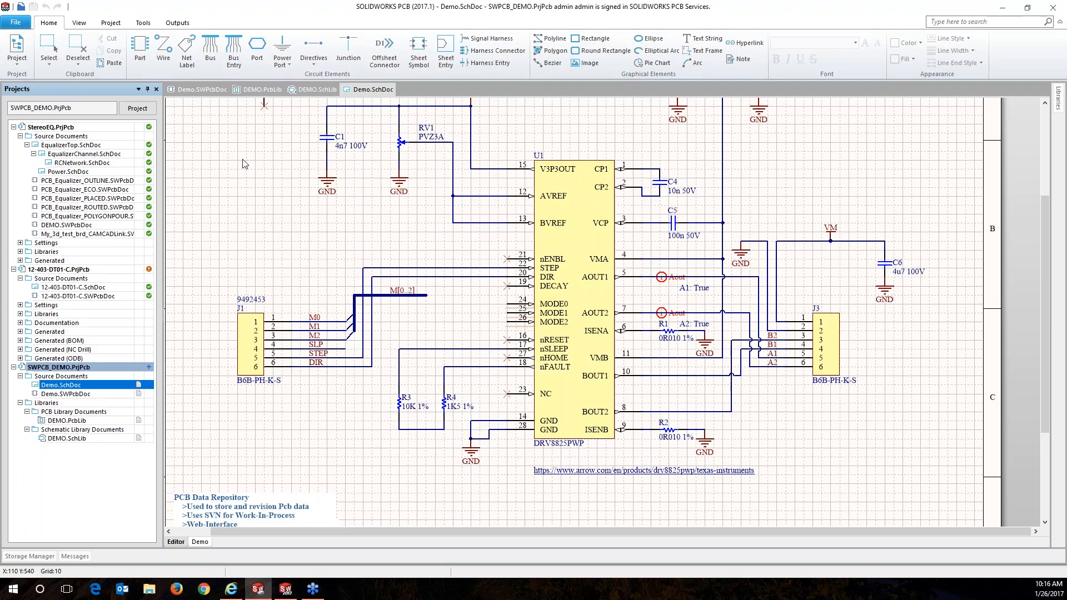
pyautogui.rightClick(253, 196)
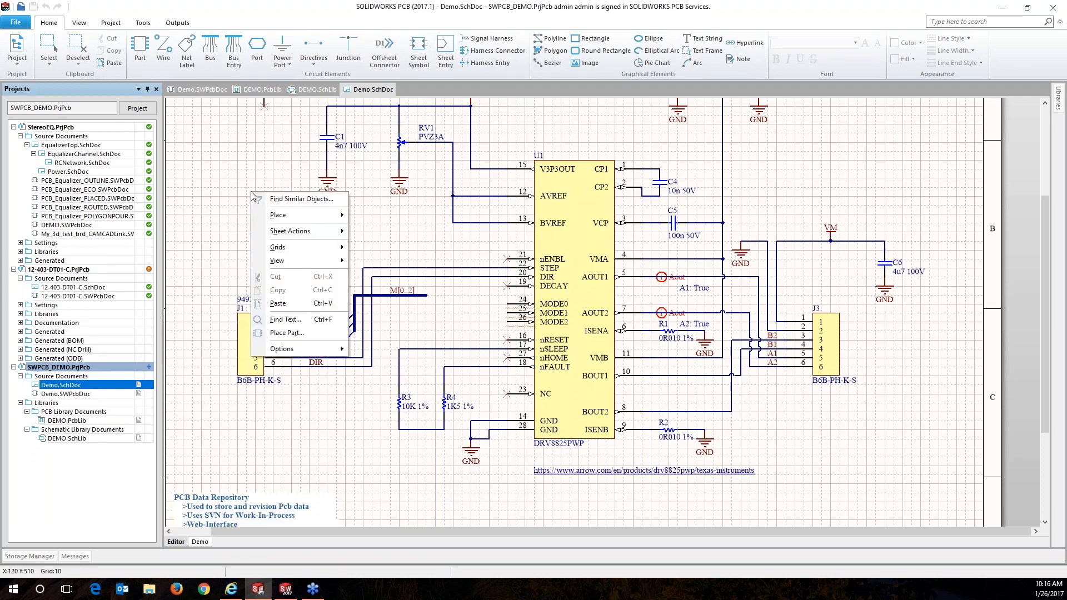
pyautogui.moveTo(296, 216)
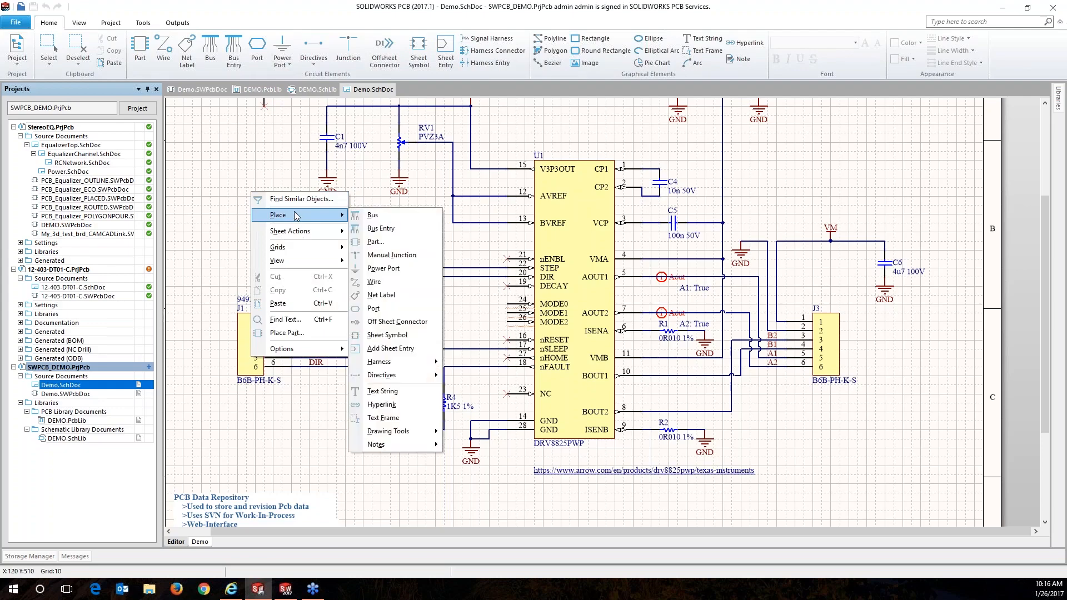
pyautogui.click(264, 154)
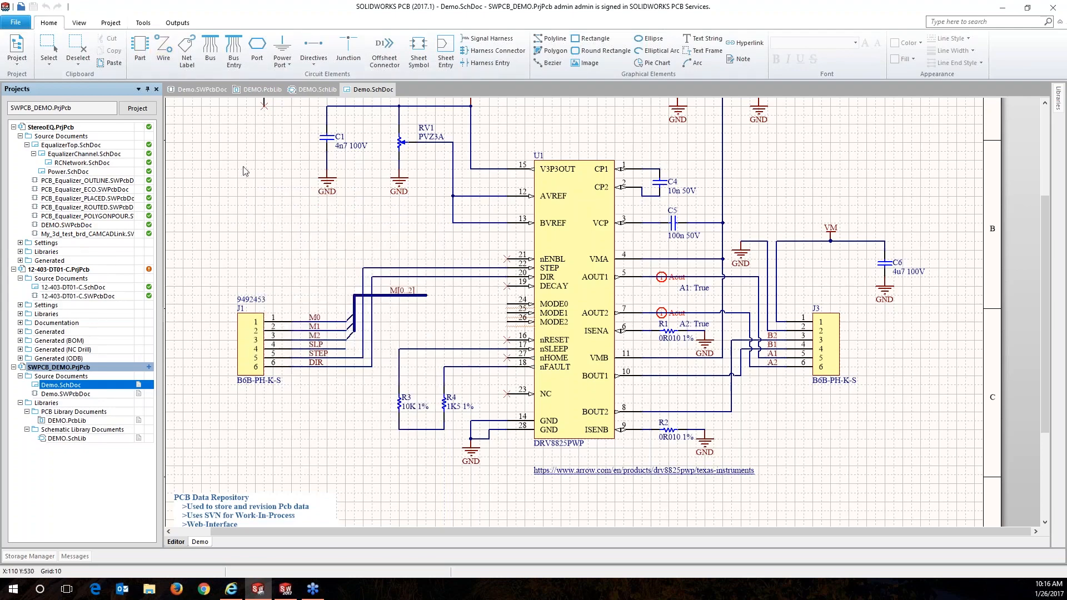
# Extend the free end of the M[0..2] bus downward alongside the MODE pins of U1.
pyautogui.keyDown('ctrl'); pyautogui.scroll(5, 433, 328); pyautogui.keyUp('ctrl')
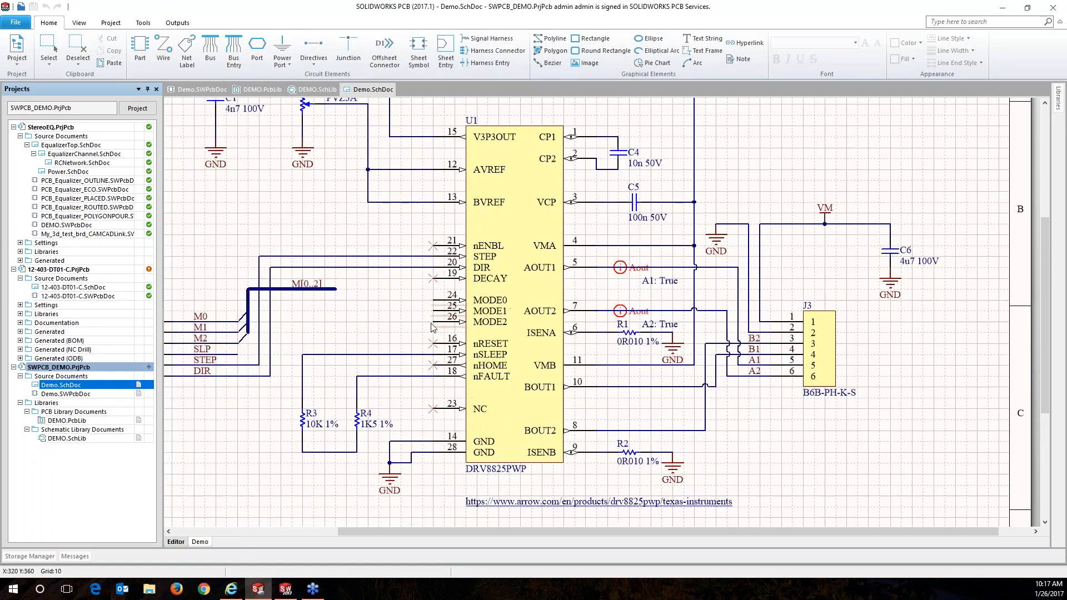
pyautogui.keyDown('ctrl'); pyautogui.scroll(1, 404, 327); pyautogui.keyUp('ctrl')
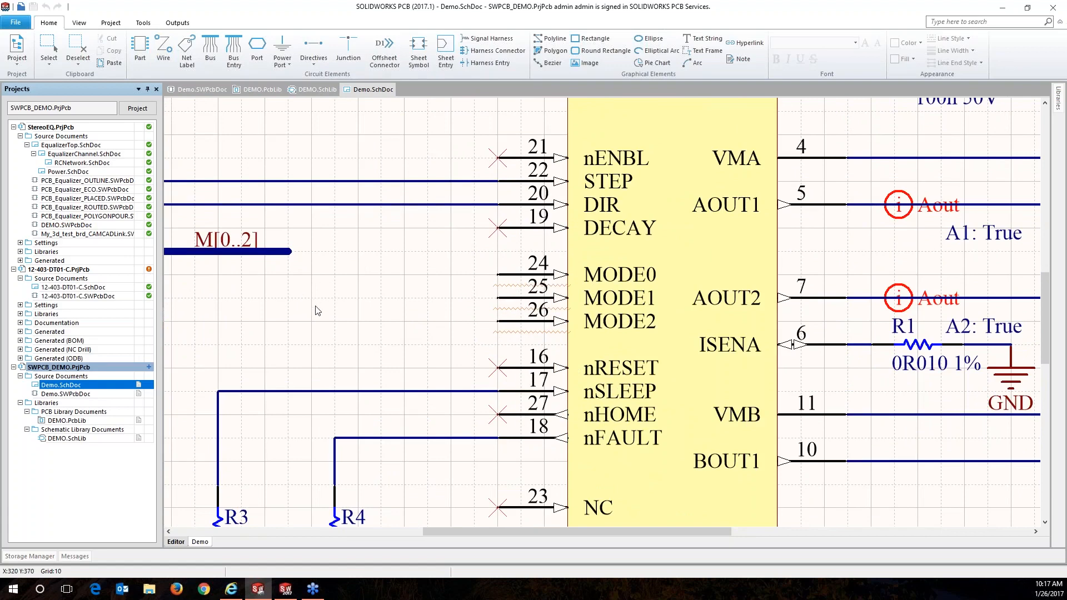
pyautogui.click(287, 251)
pyautogui.moveTo(289, 252); pyautogui.dragTo(288, 298)
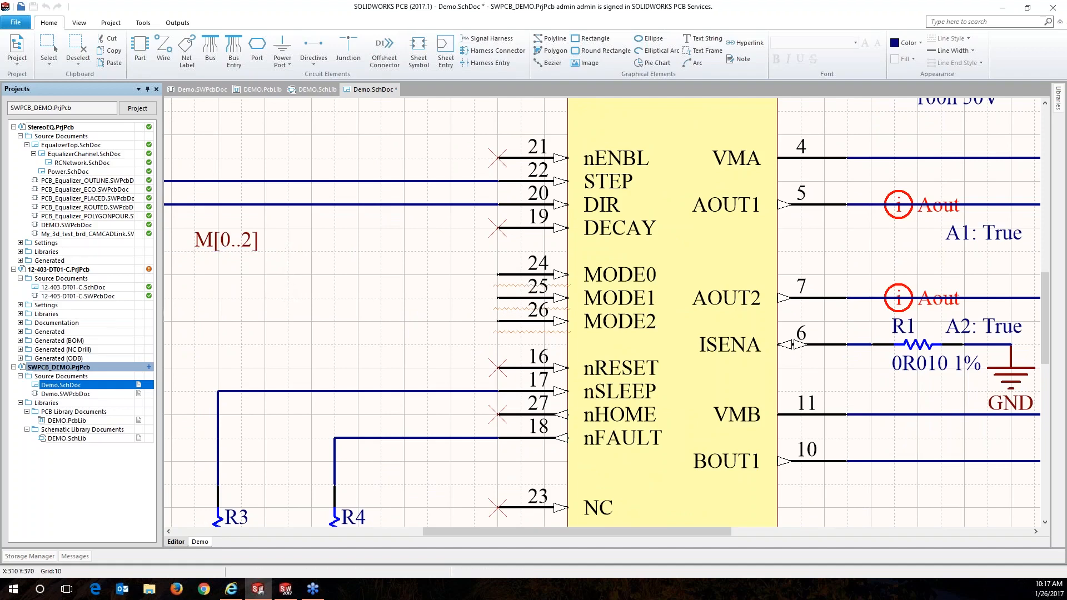
# Place three bus entries for the MODE0, MODE1 and MODE2 pins and connect them by wires between the pins and the M[0..2] bus.
pyautogui.press('p')
pyautogui.press('u')
pyautogui.click(310, 274)
pyautogui.click(312, 295)
pyautogui.click(312, 319)
pyautogui.rightClick(334, 333)
pyautogui.moveTo(269, 233); pyautogui.dragTo(372, 371)
pyautogui.moveTo(288, 278)
pyautogui.mouseDown()
pyautogui.moveTo(473, 278)
pyautogui.moveTo(309, 274)
pyautogui.mouseUp()
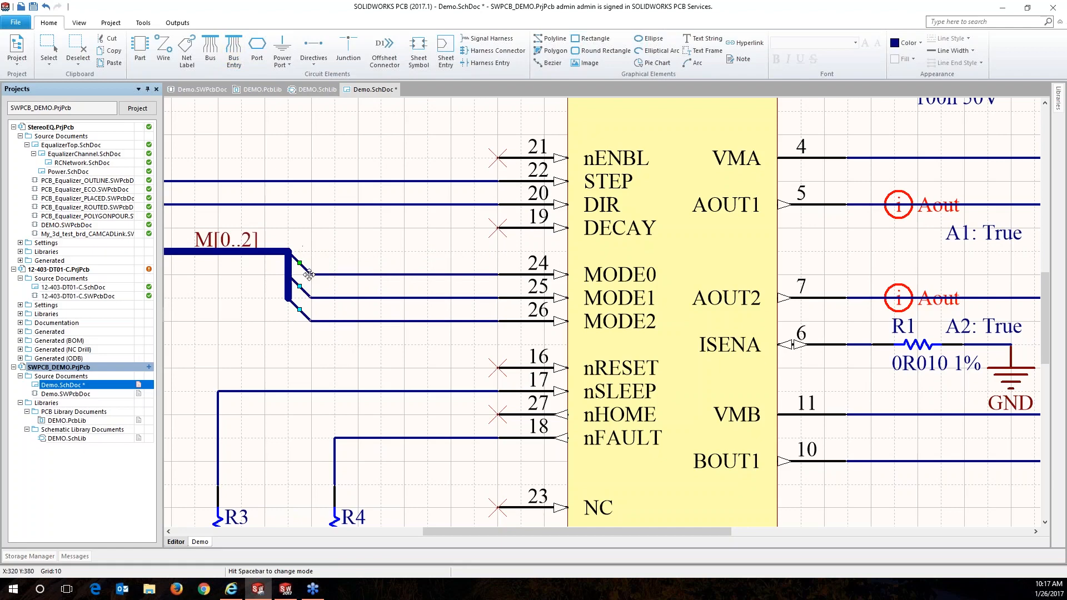
pyautogui.click(358, 253)
# Place net labels M0, M1 and M2 on the wires to the MODE0, MODE1 and MODE2 pins.
pyautogui.click(187, 49)
pyautogui.press('Tab')
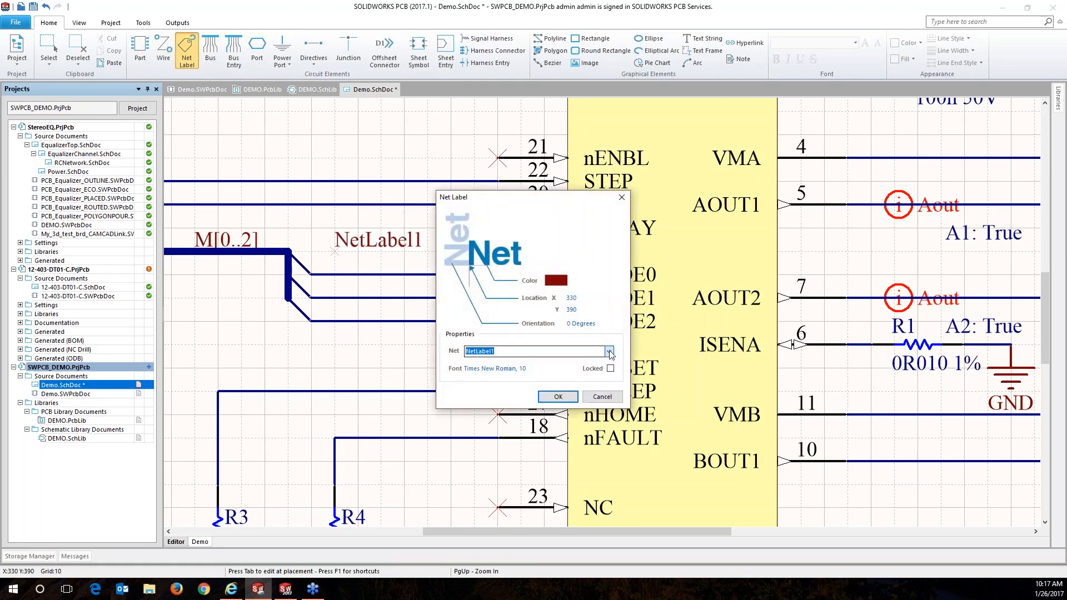
pyautogui.click(609, 351)
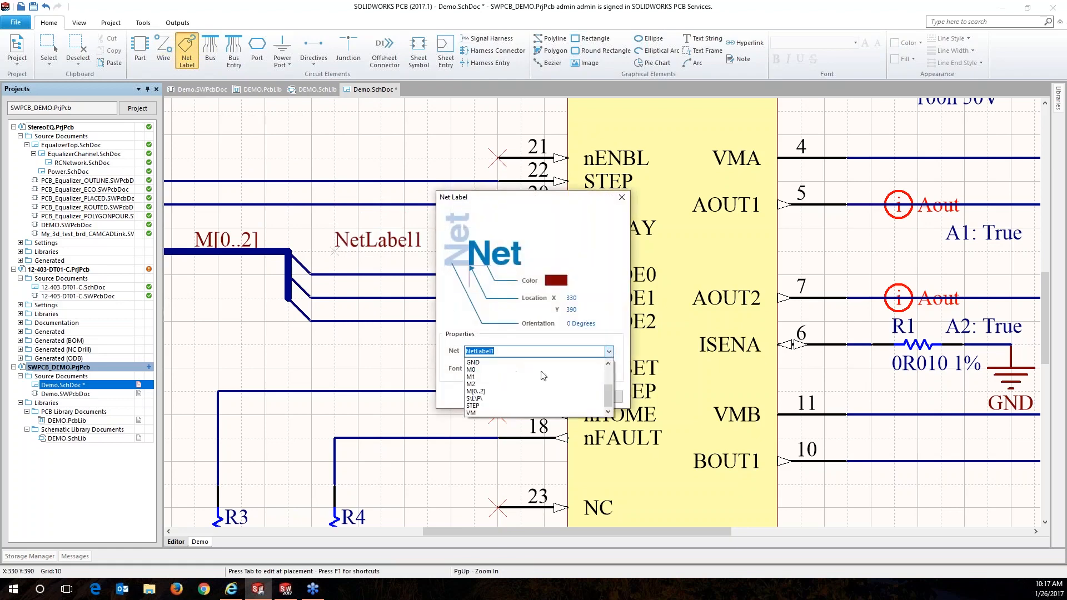
pyautogui.click(473, 370)
pyautogui.click(559, 396)
pyautogui.click(382, 274)
pyautogui.click(381, 297)
pyautogui.click(381, 320)
pyautogui.press('Escape')
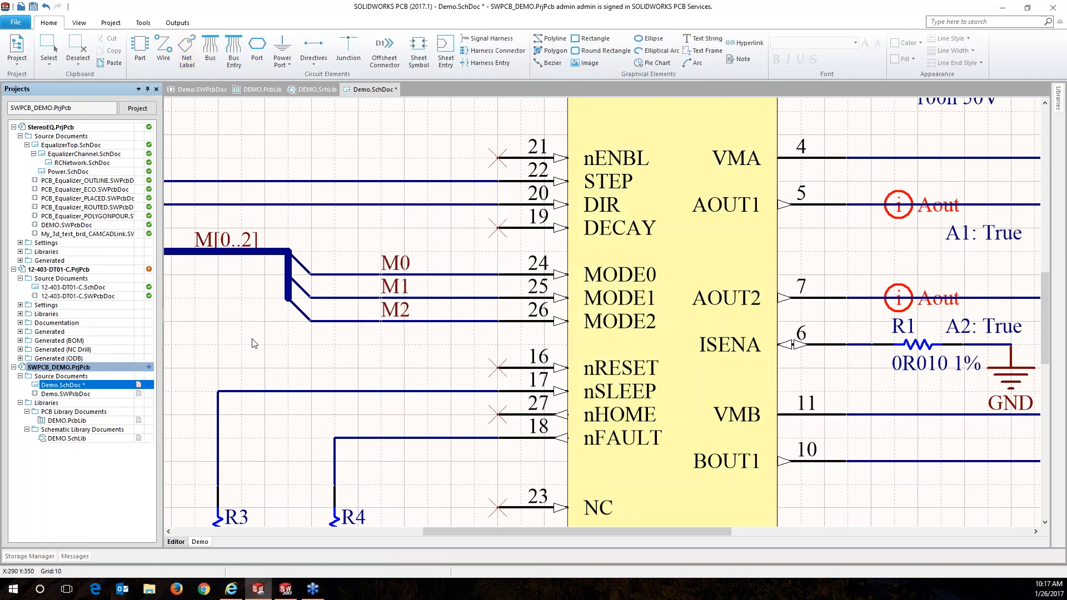
# Draw a wire from the open end of the SLP net to the corner of the nSLEEP wire above R3.
pyautogui.keyDown('ctrl'); pyautogui.scroll(1, 250, 340); pyautogui.keyUp('ctrl')
pyautogui.moveTo(239, 341); pyautogui.dragTo(553, 218, button='right')
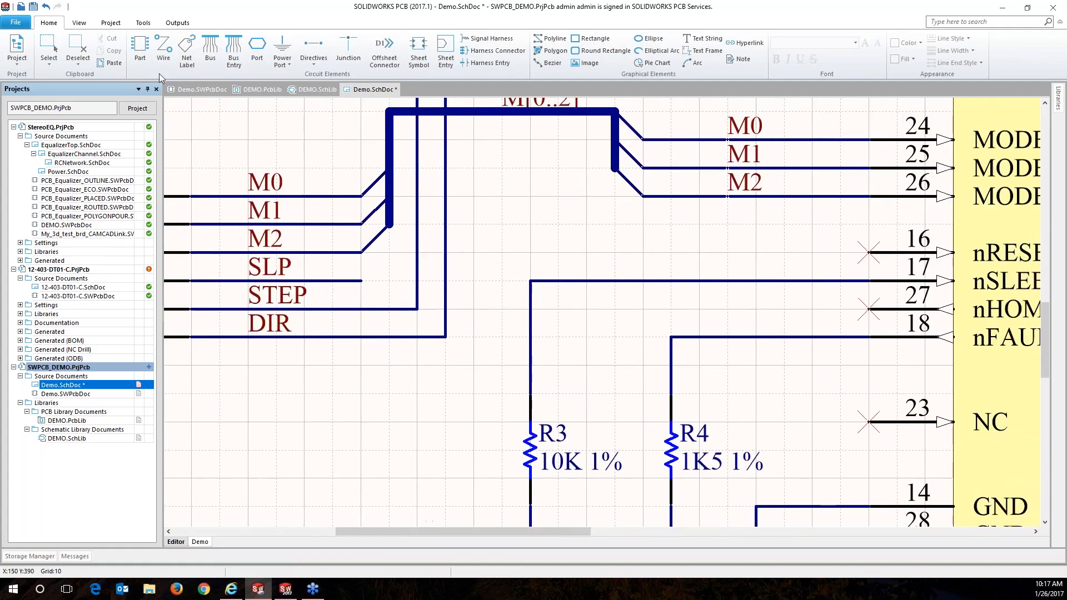
pyautogui.click(162, 49)
pyautogui.click(362, 281)
pyautogui.click(531, 281)
pyautogui.press('Escape')
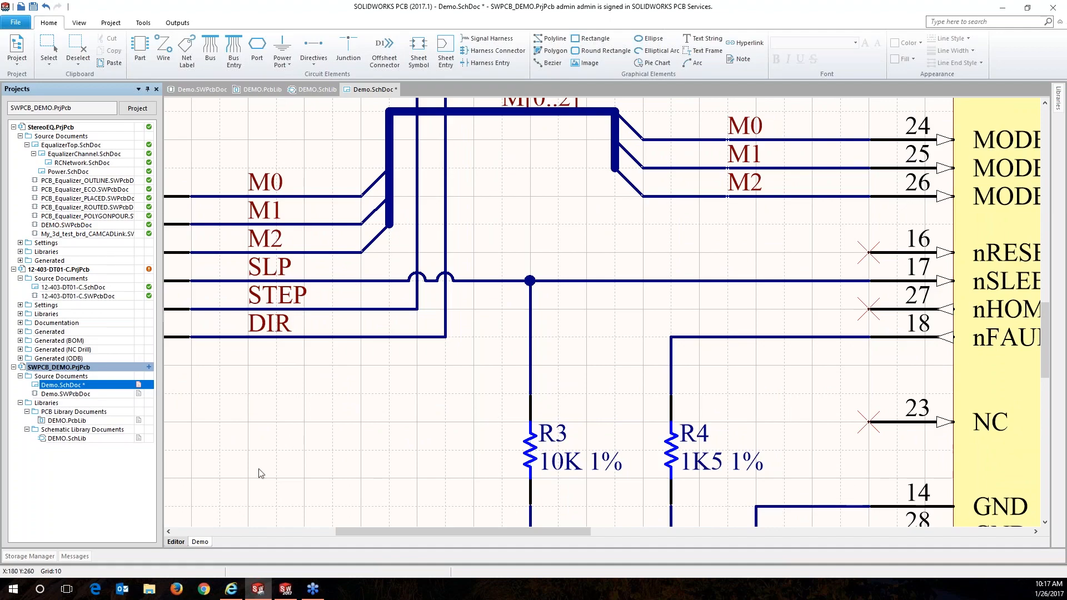
pyautogui.keyDown('ctrl'); pyautogui.scroll(-6, 439, 433); pyautogui.keyUp('ctrl')
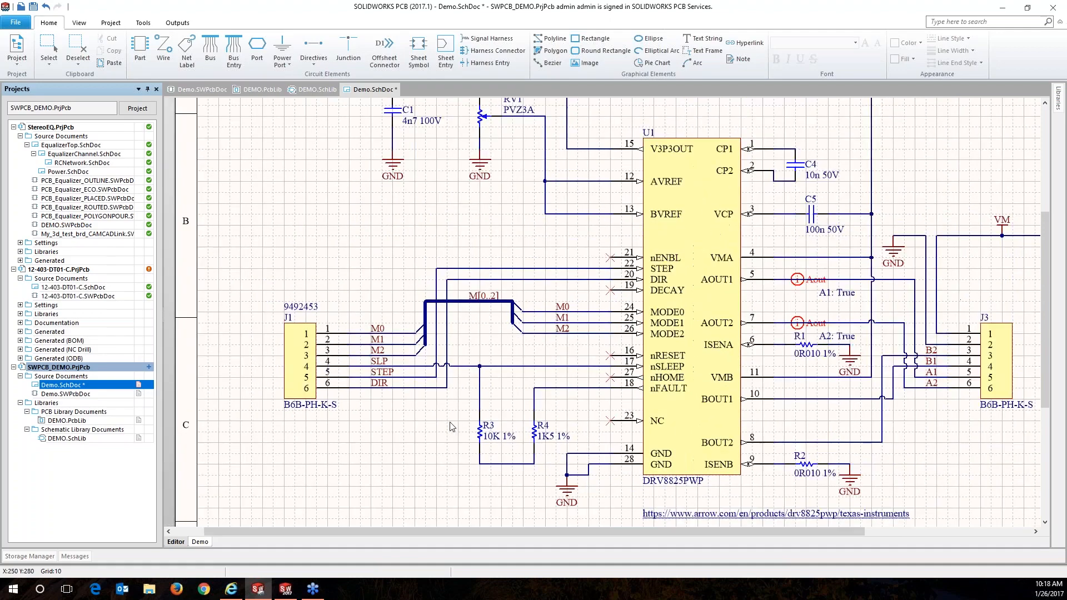
pyautogui.moveTo(480, 236); pyautogui.dragTo(373, 215, button='right')
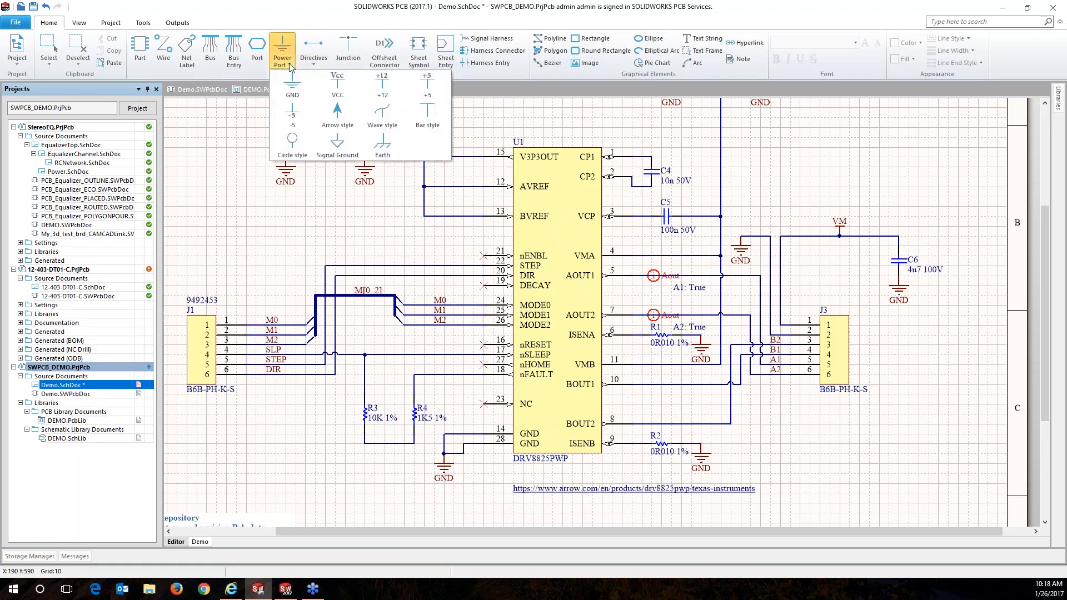
# Place a GND power port on the wire joining the lower ends of R3 and R4.
pyautogui.click(298, 87)
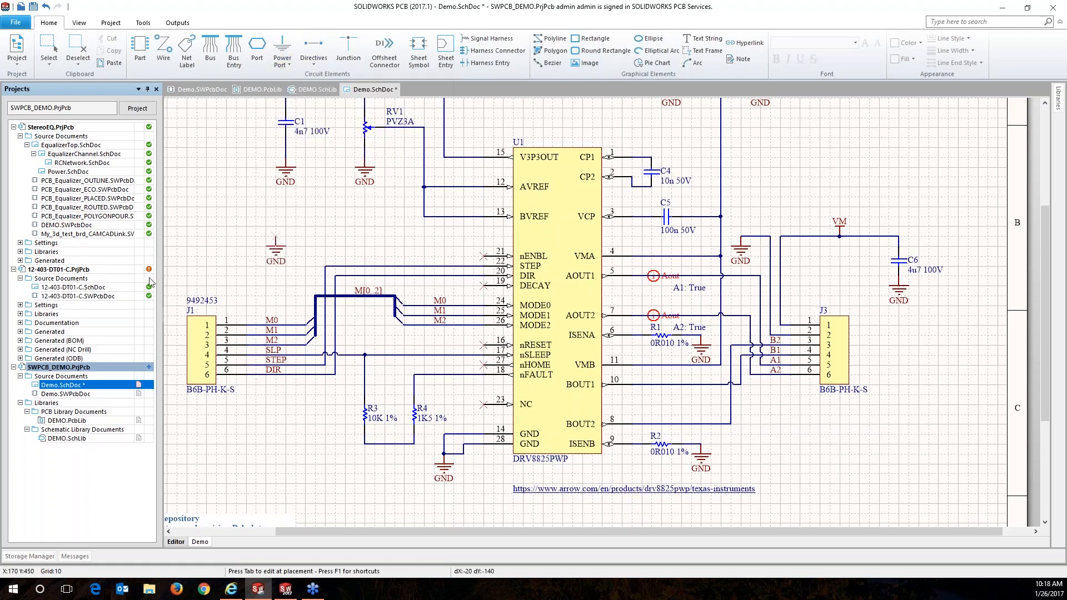
pyautogui.click(420, 441)
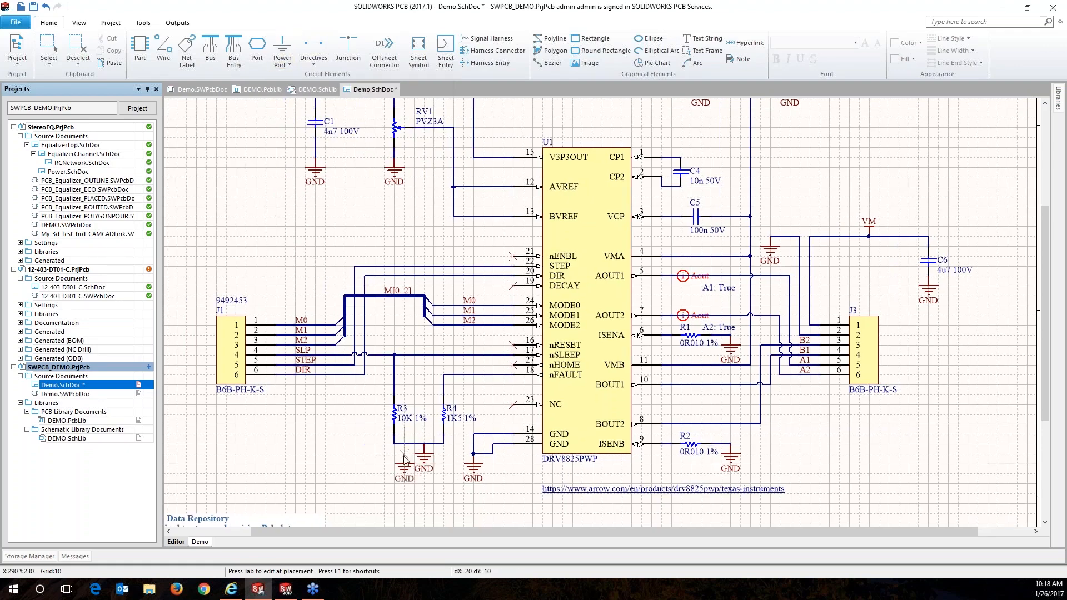
pyautogui.rightClick(344, 441)
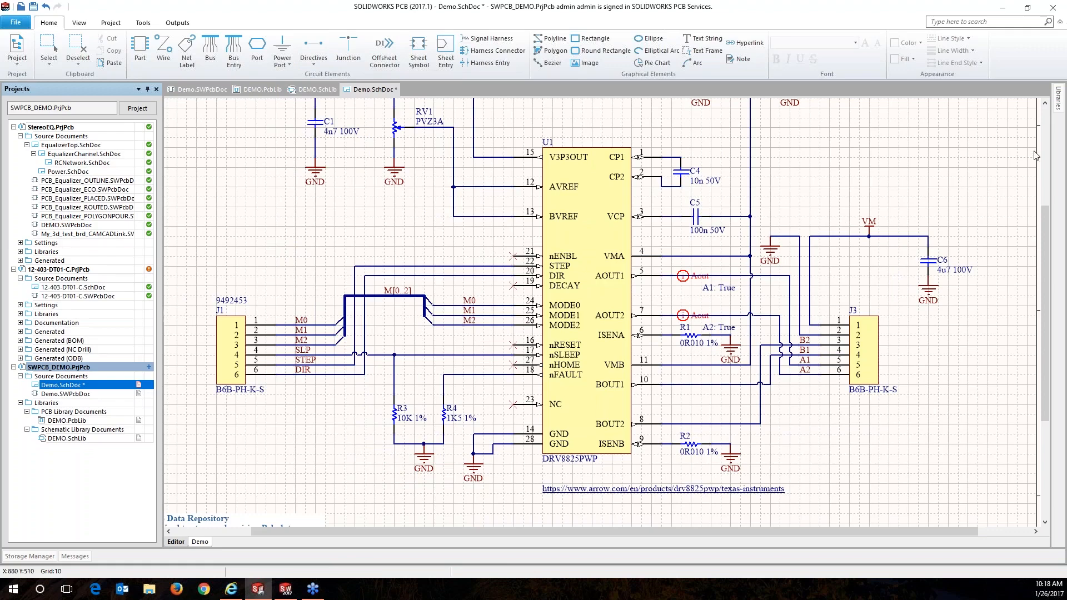
# Browse the DEMO.SchLib library and examine the symbol and footprints of the Cap 4n7 100V 0603 component.
pyautogui.click(1059, 102)
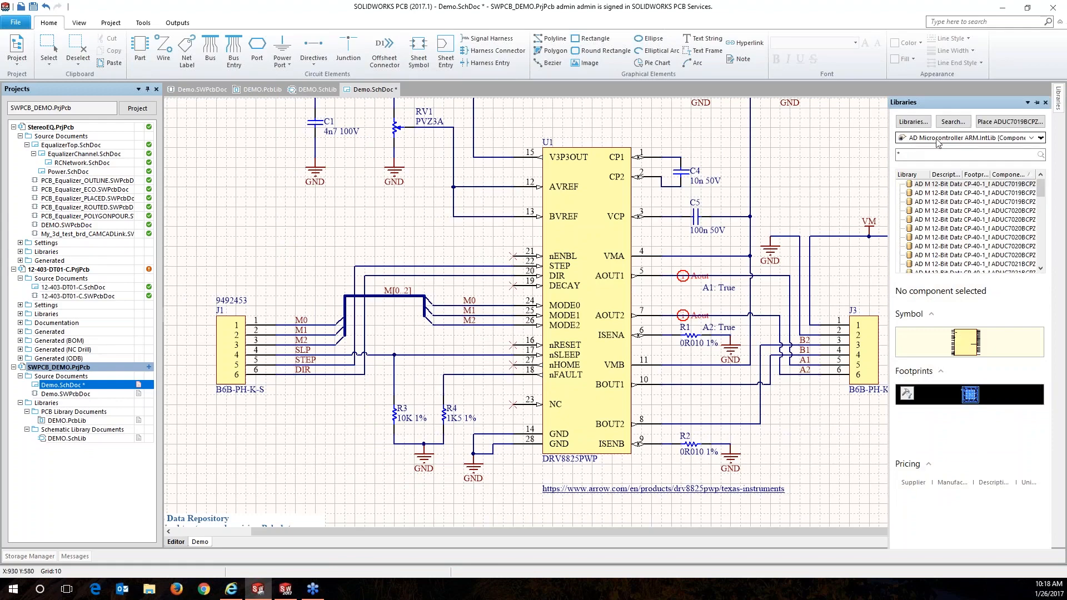
pyautogui.click(1032, 138)
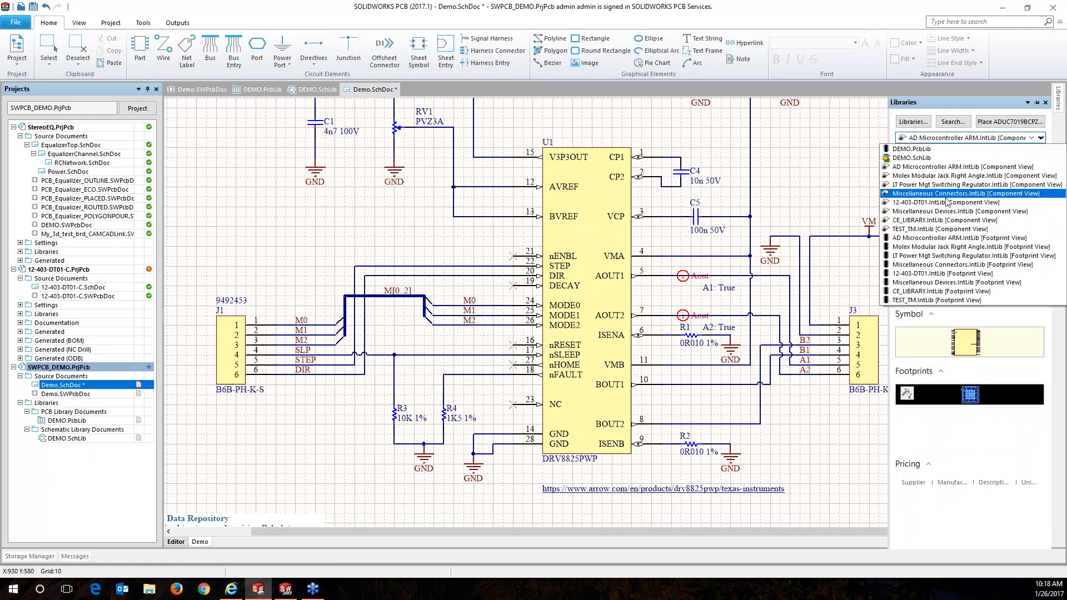
pyautogui.click(914, 157)
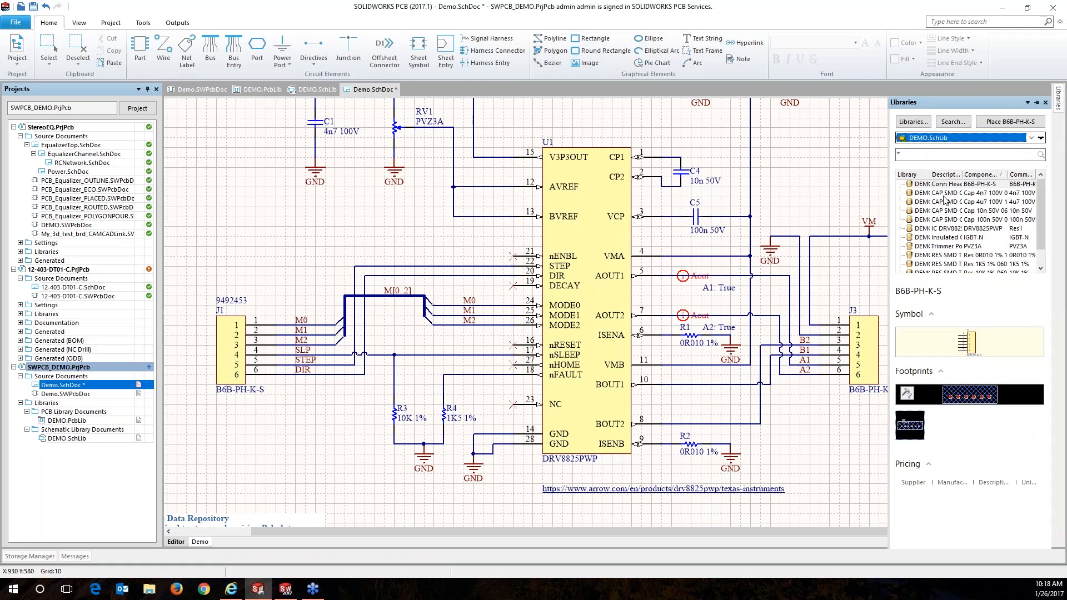
pyautogui.doubleClick(948, 194)
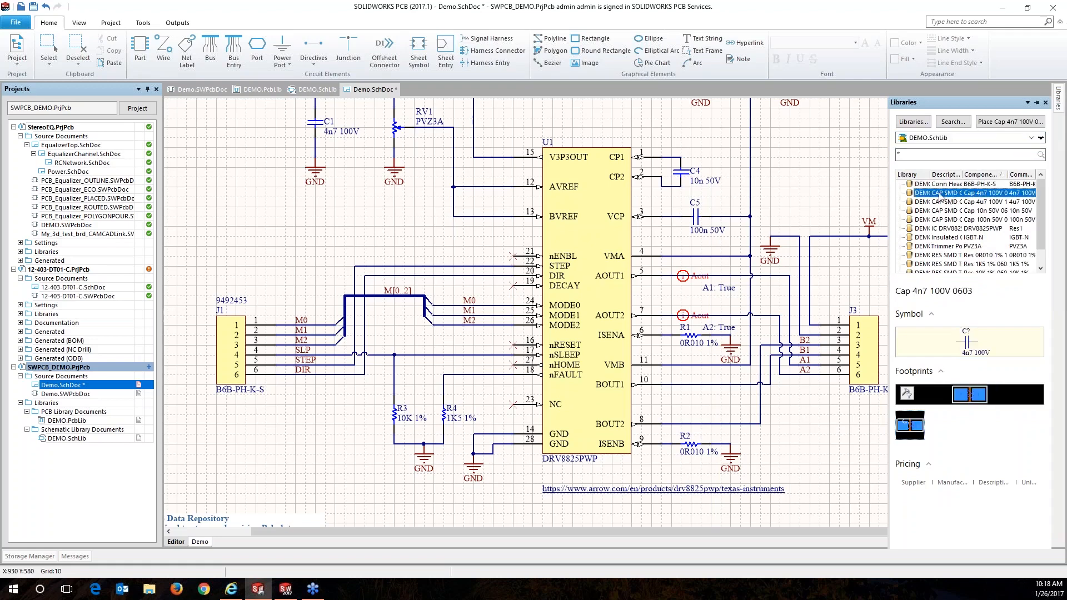
pyautogui.click(803, 154)
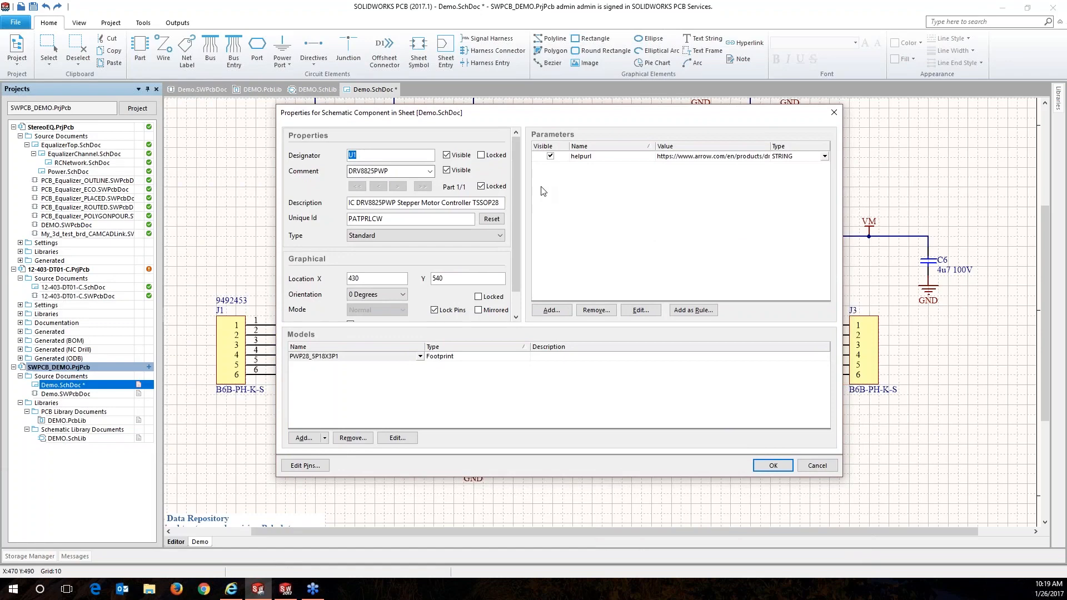
pyautogui.click(559, 313)
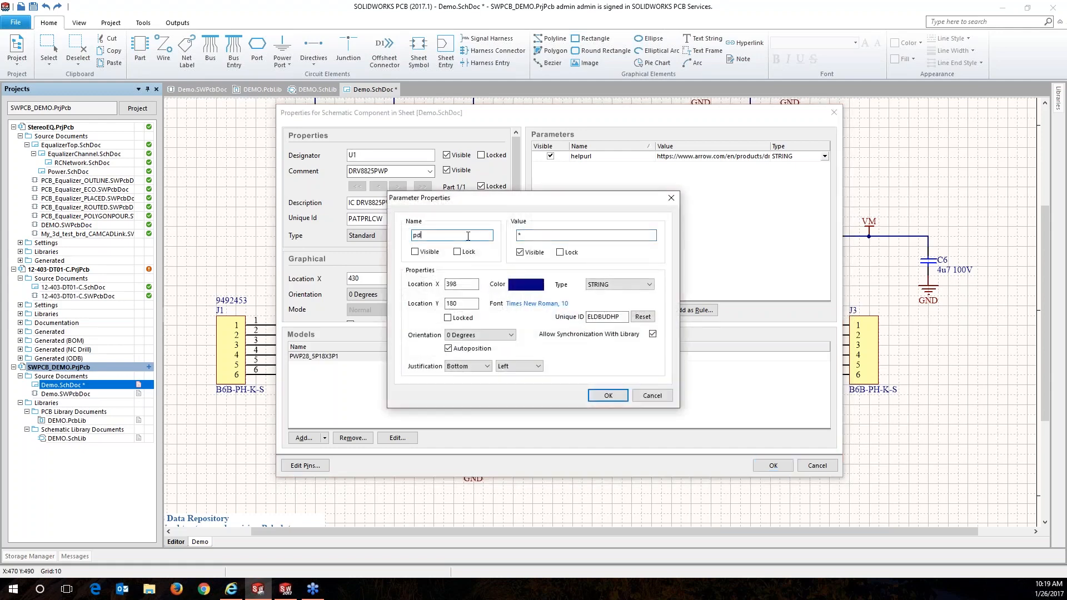
pyautogui.click(519, 235)
pyautogui.click(606, 394)
pyautogui.click(819, 466)
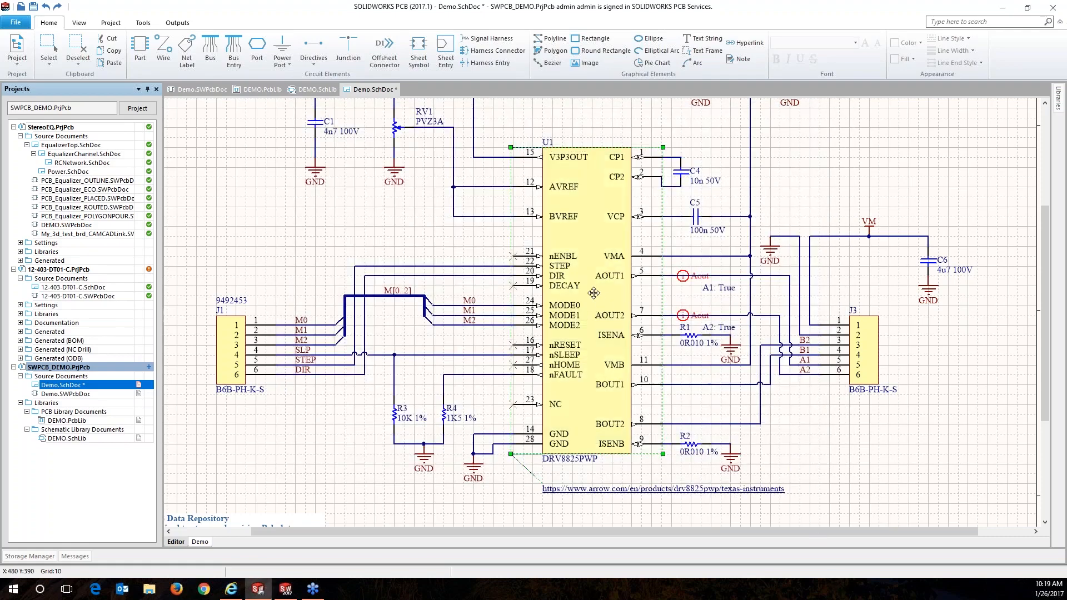
# Start adding a supplier link to U1 and search the suppliers for DRV8825PWP.
pyautogui.rightClick(594, 295)
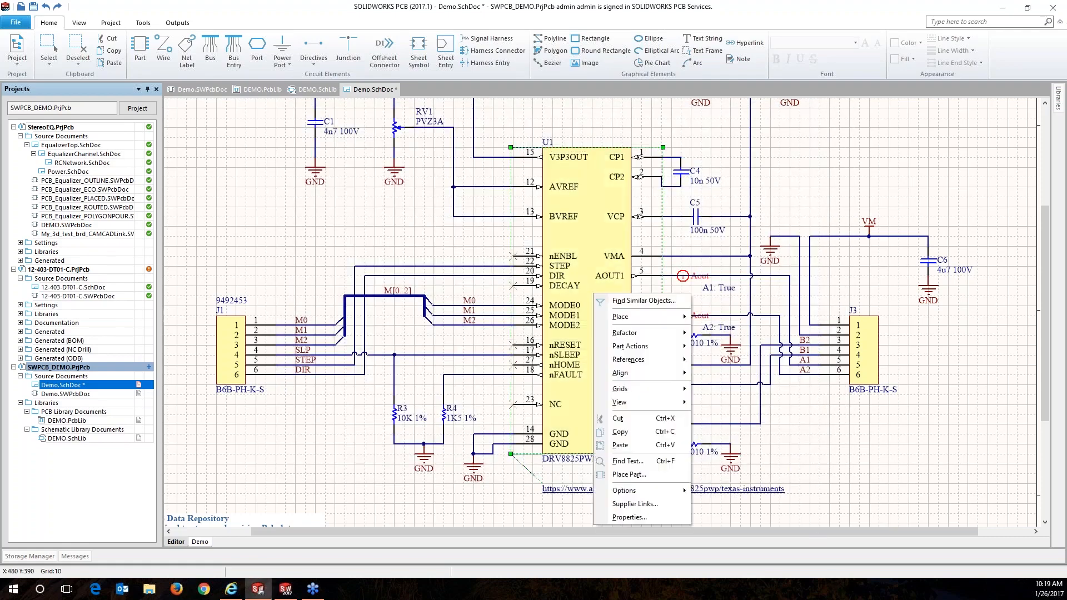
pyautogui.click(635, 504)
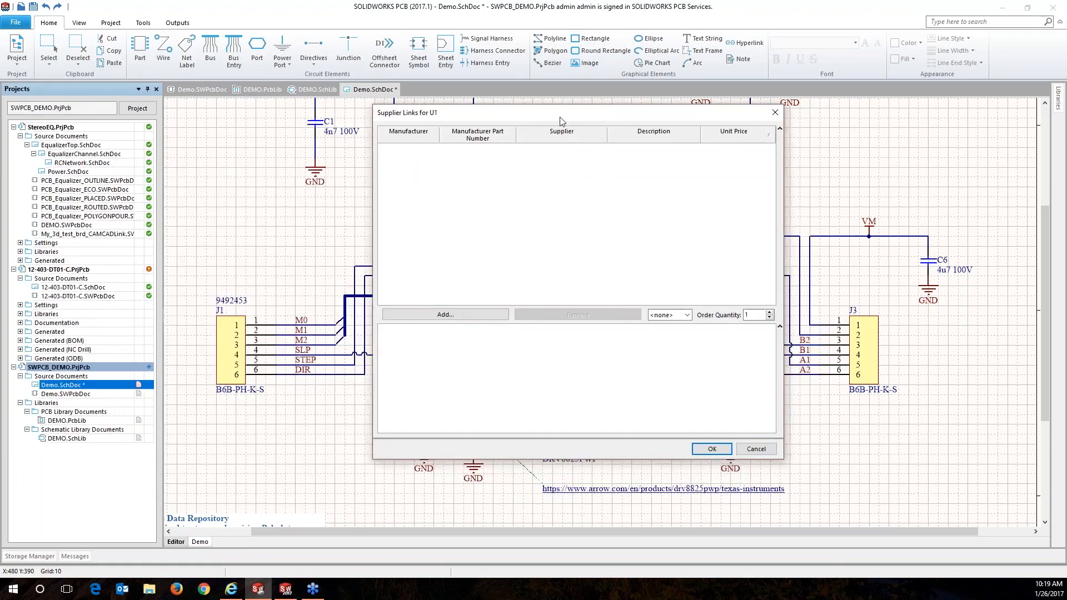
pyautogui.click(372, 333)
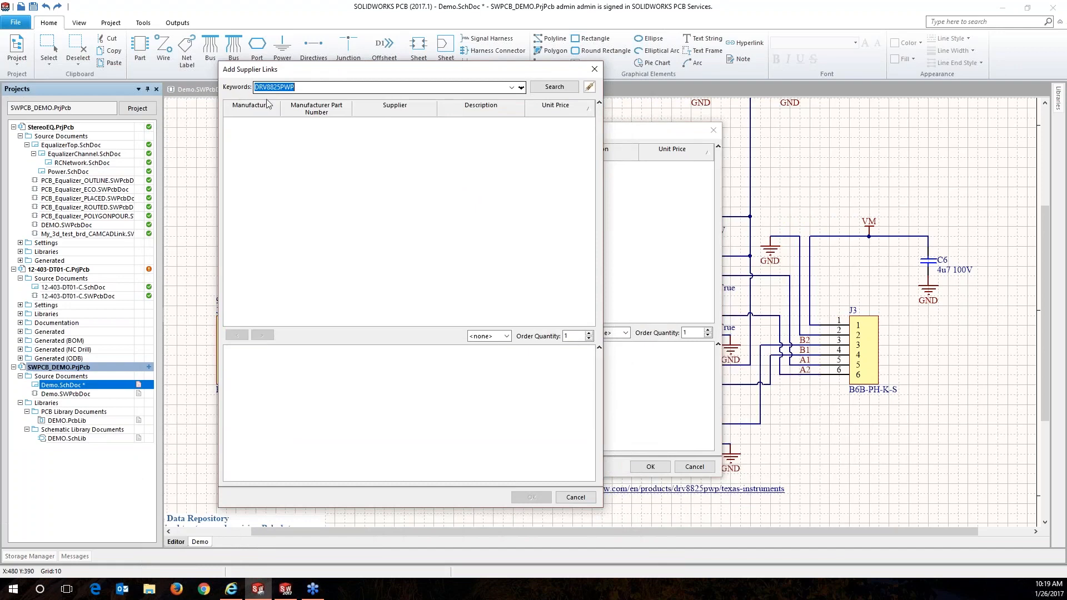
pyautogui.click(560, 88)
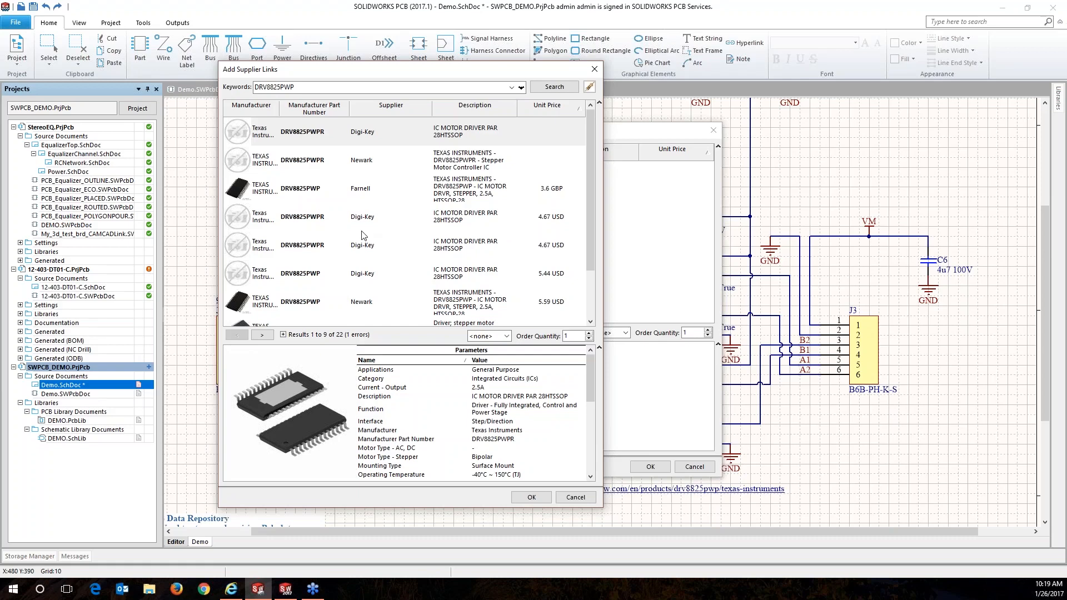
# Examine the part parameters and quantity pricing of the Farnell and Newark DRV8825PWP offers.
pyautogui.click(312, 194)
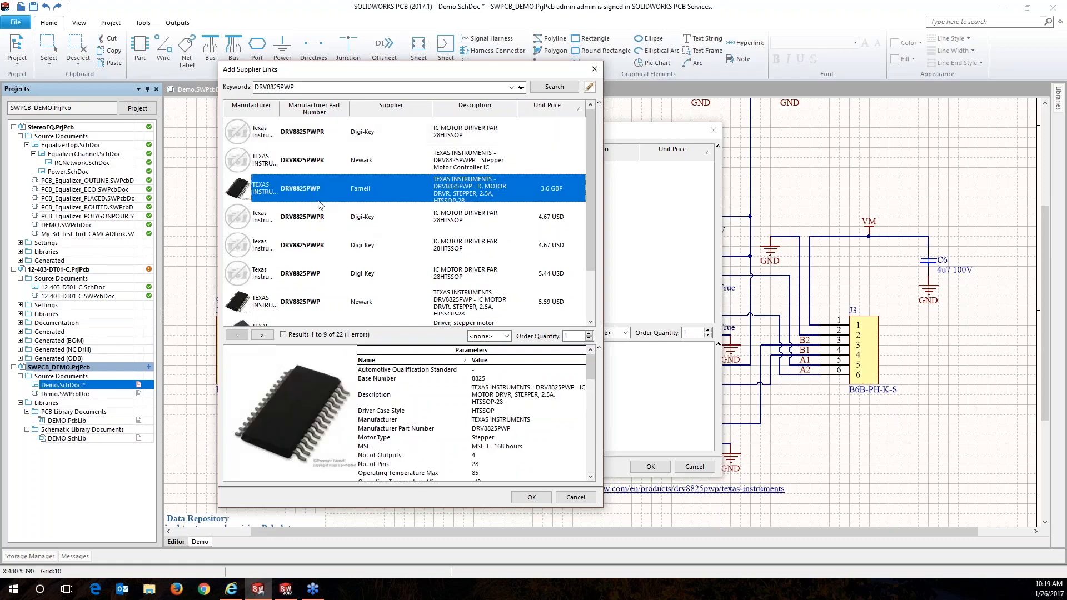
pyautogui.click(304, 300)
pyautogui.moveTo(589, 366); pyautogui.dragTo(496, 454)
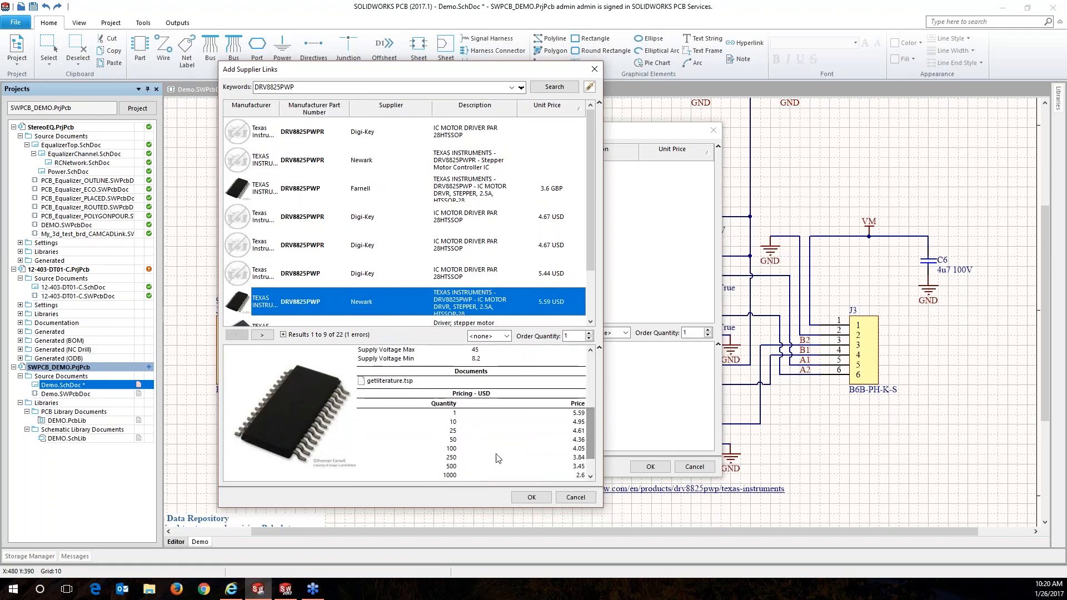
pyautogui.moveTo(588, 442); pyautogui.dragTo(590, 392)
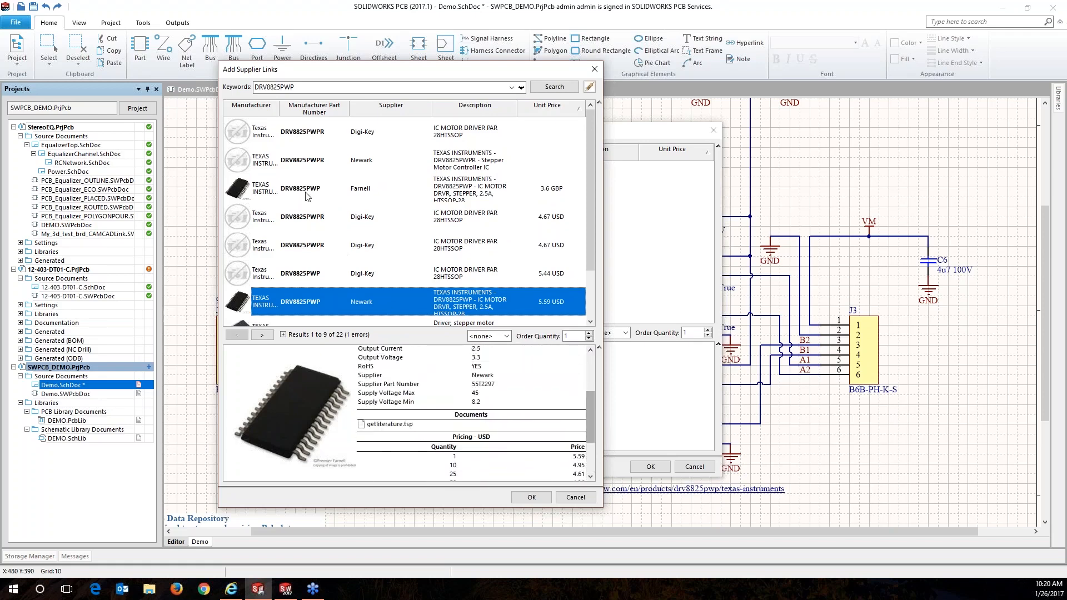
# Link the Farnell DRV8825PWP offer to U1 and check the supplier parameters in the component's properties.
pyautogui.click(307, 191)
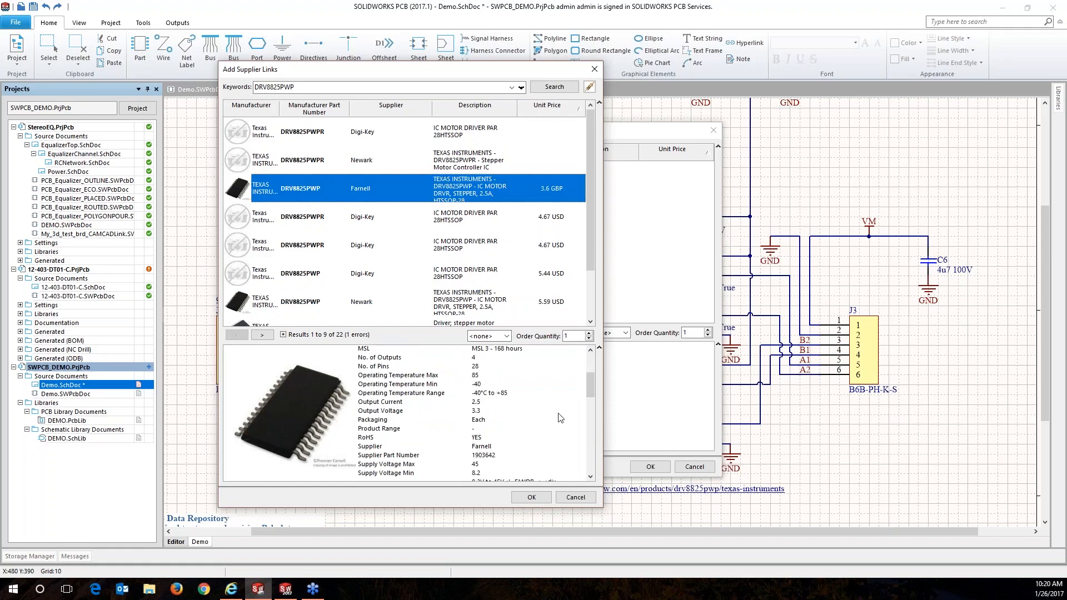
pyautogui.moveTo(592, 383); pyautogui.dragTo(589, 453)
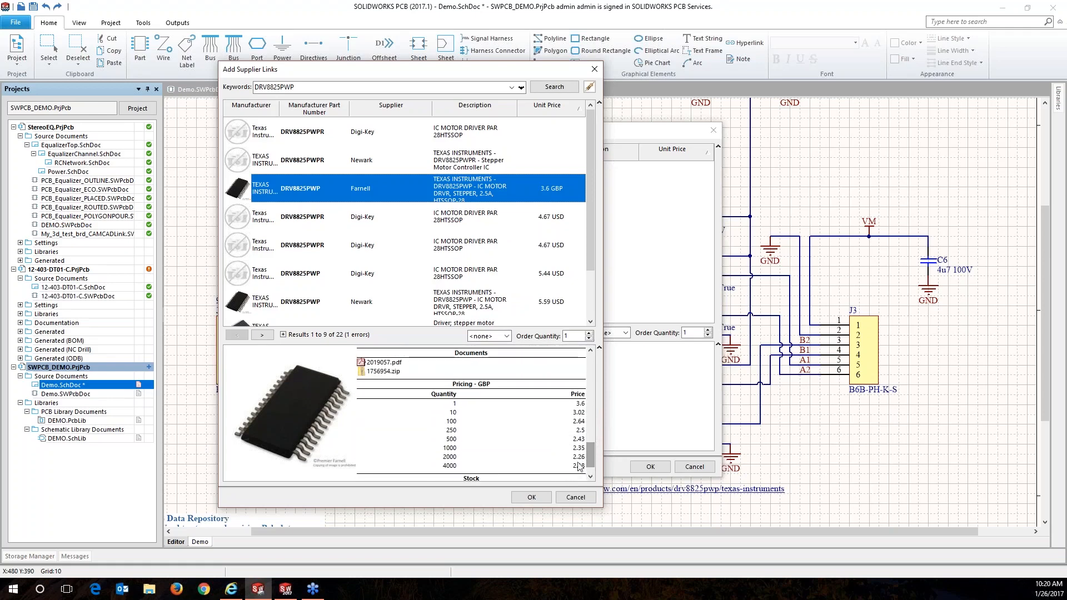
pyautogui.click(529, 497)
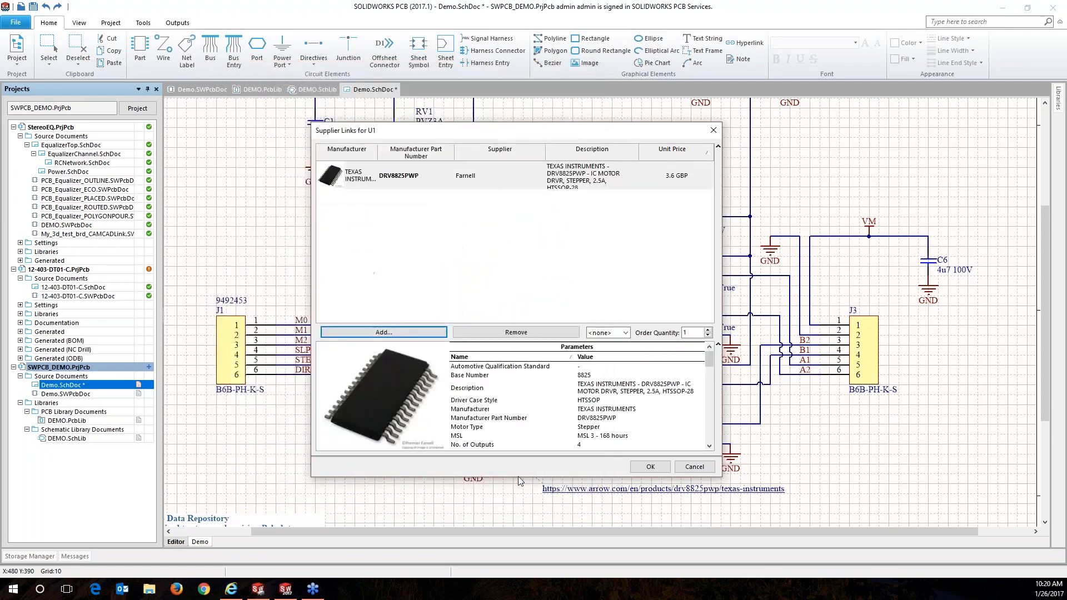
pyautogui.click(644, 468)
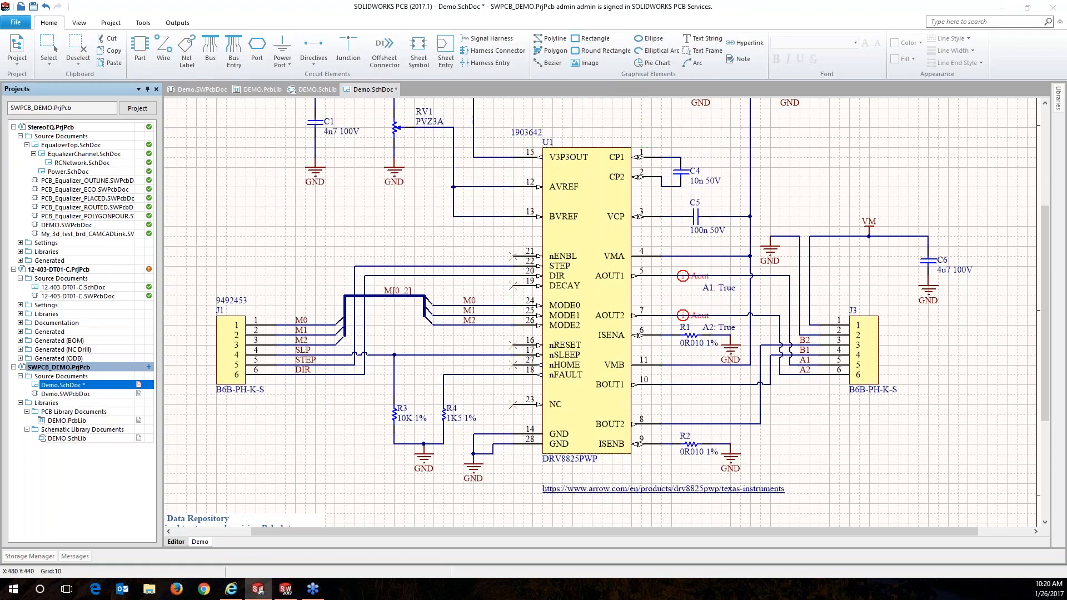
pyautogui.doubleClick(589, 246)
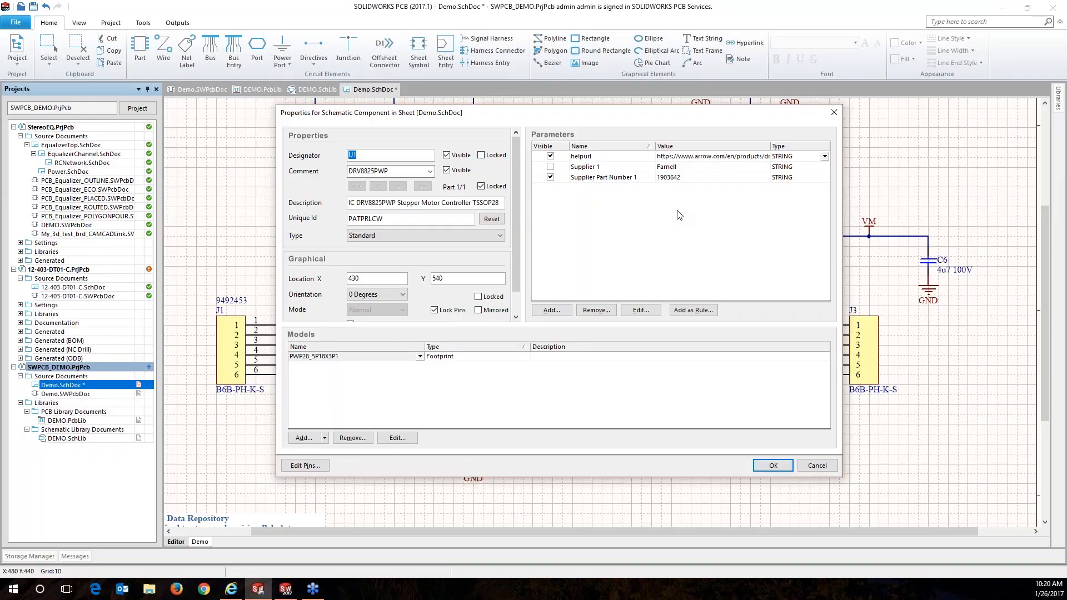
pyautogui.click(821, 467)
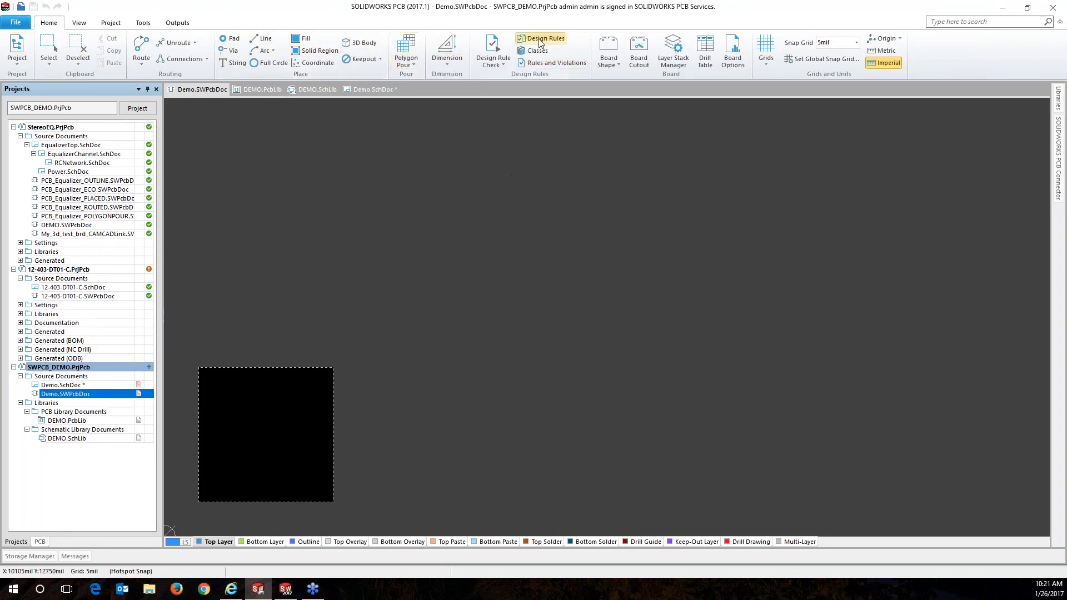
# Load the Six Layer (4 x Signal, 2 x Plane) preset as the layer stack of the Demo.SWPcbDoc board.
pyautogui.click(674, 51)
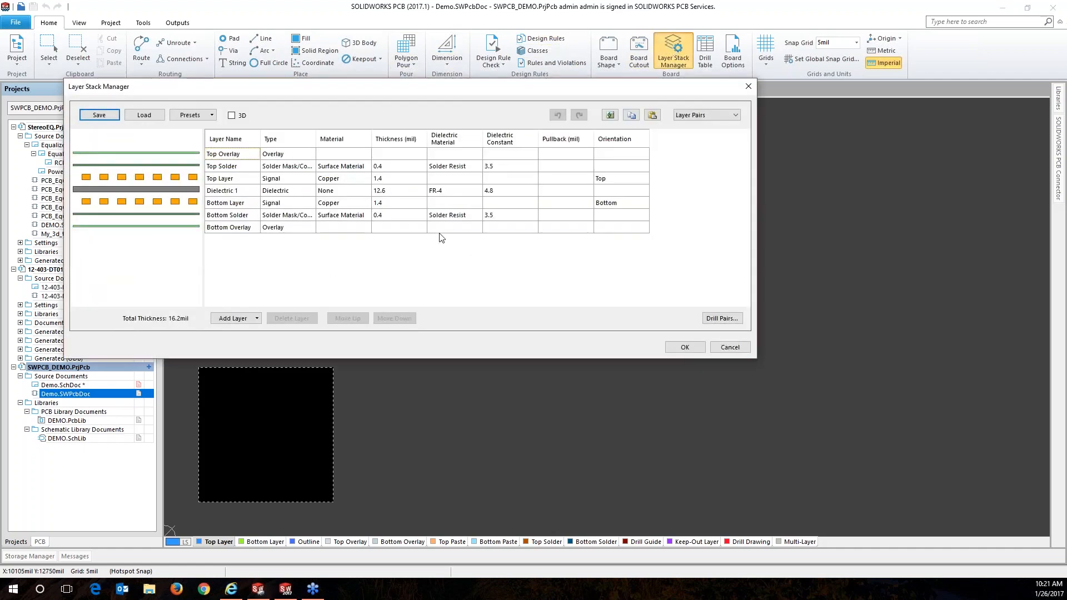
pyautogui.click(212, 116)
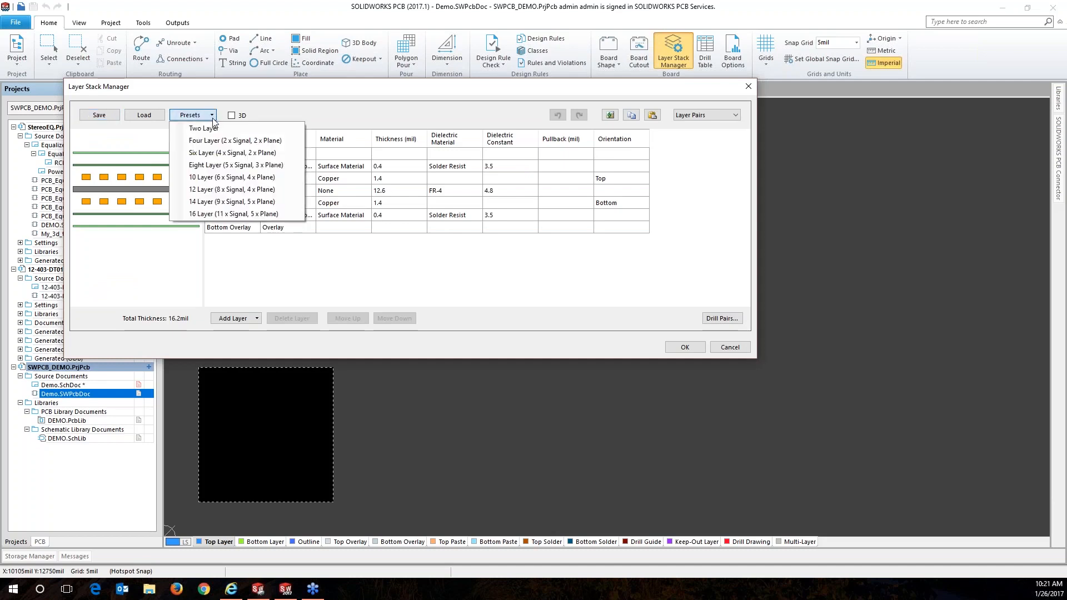
pyautogui.click(232, 154)
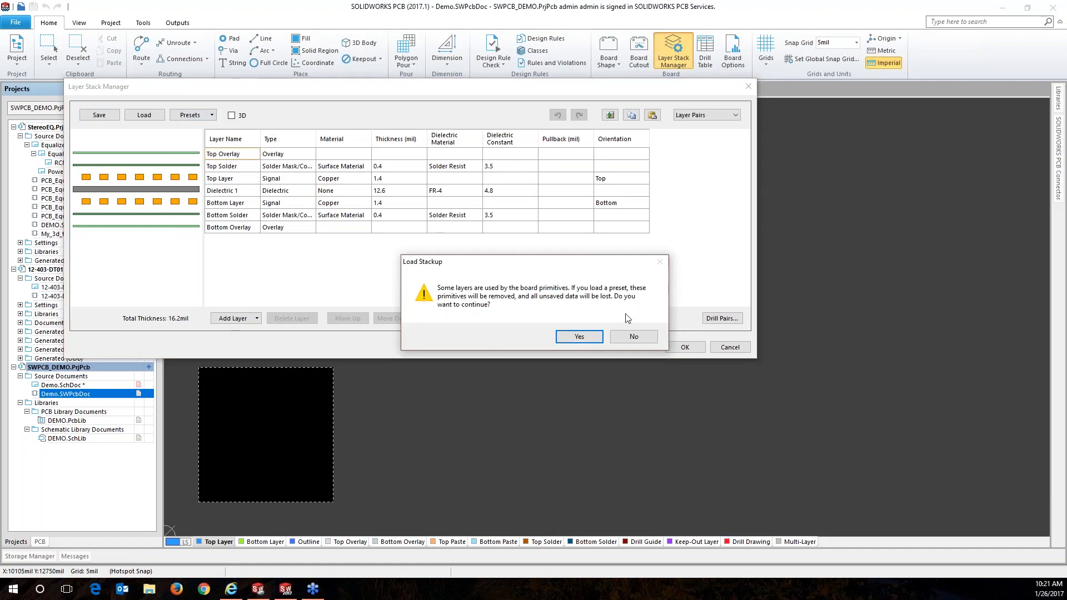
pyautogui.click(579, 338)
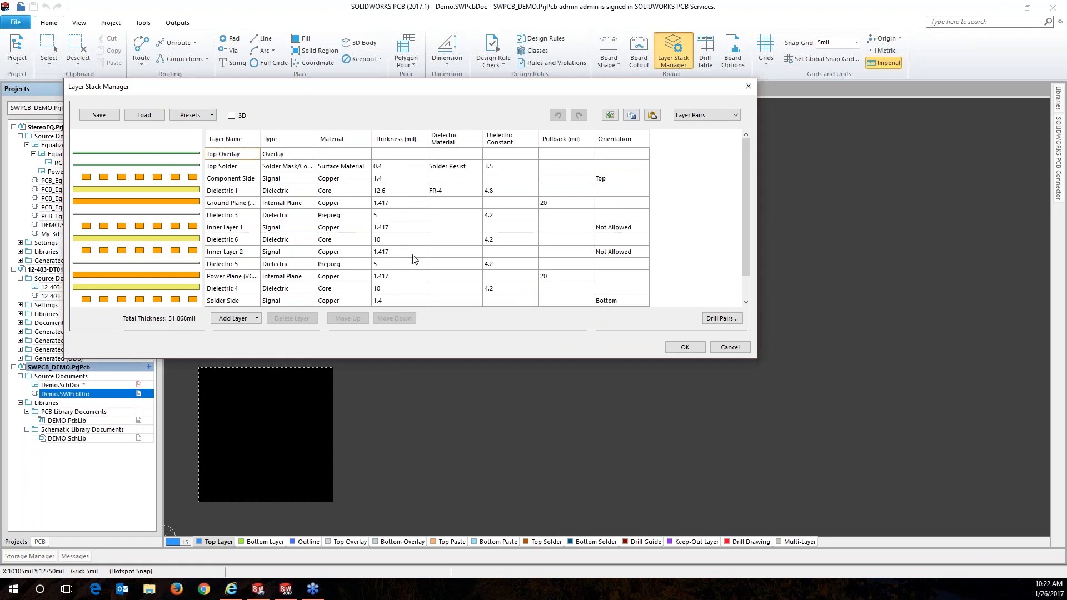
pyautogui.moveTo(747, 185)
pyautogui.mouseDown()
pyautogui.moveTo(751, 213)
pyautogui.moveTo(750, 190)
pyautogui.mouseUp()
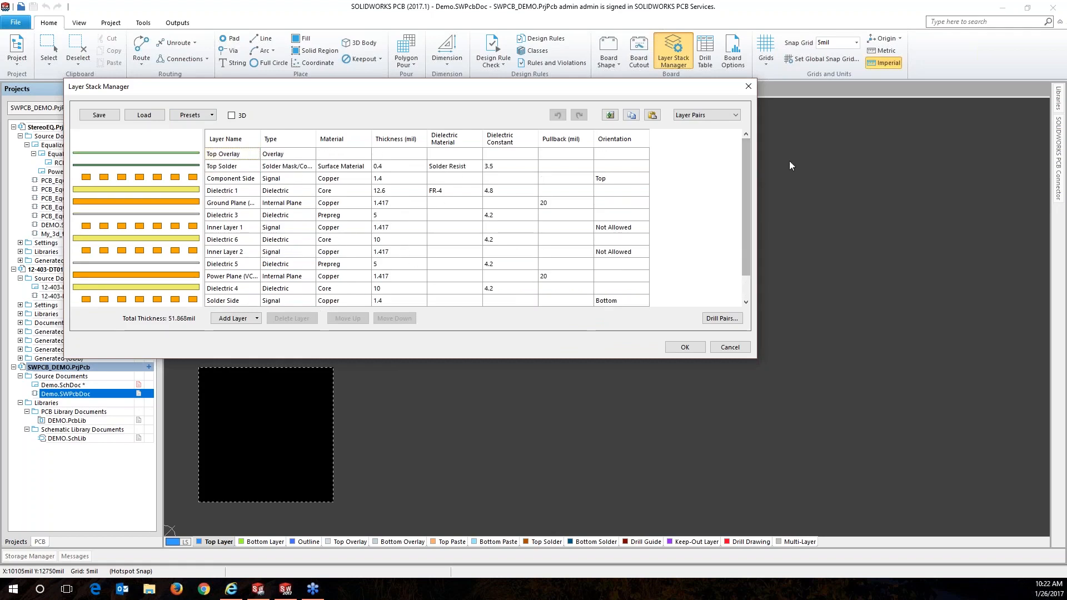
pyautogui.click(684, 347)
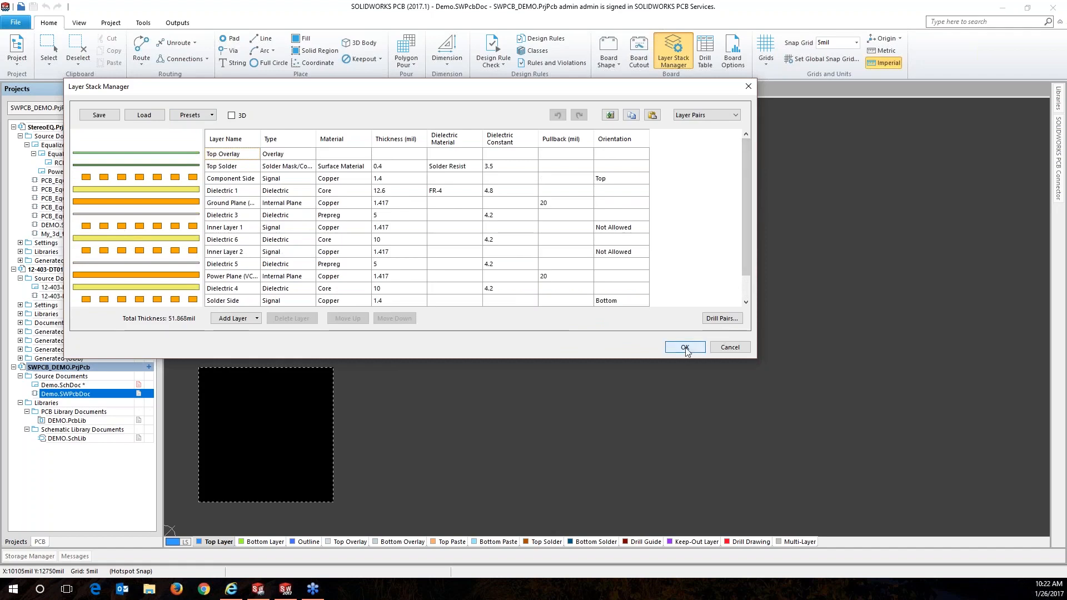
# Review the board's design rules, looking at the electrical Clearance and the placement ComponentClearance rules.
pyautogui.click(542, 38)
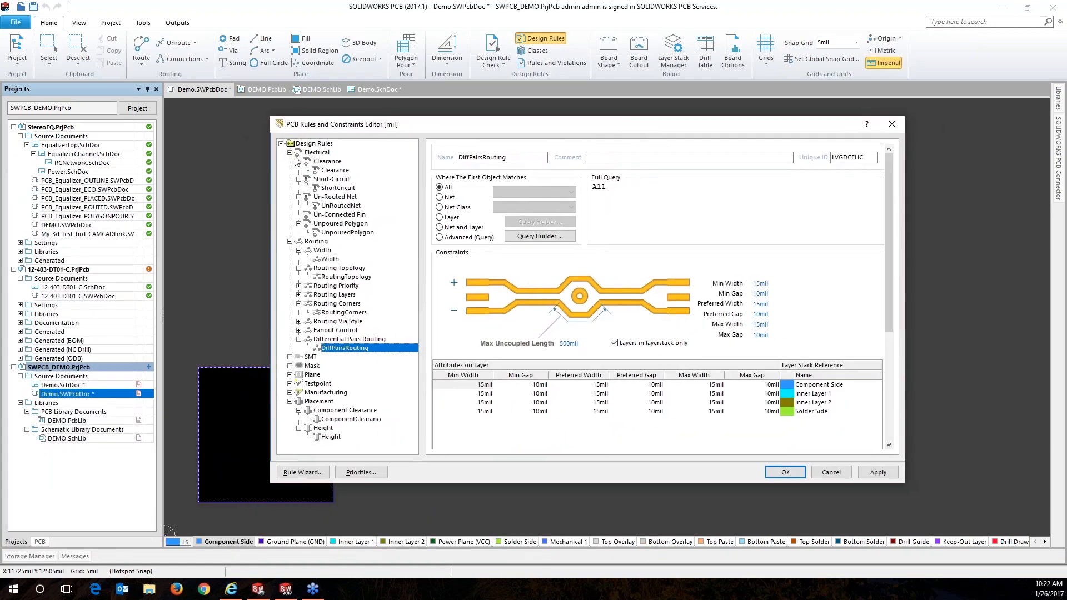
pyautogui.click(328, 162)
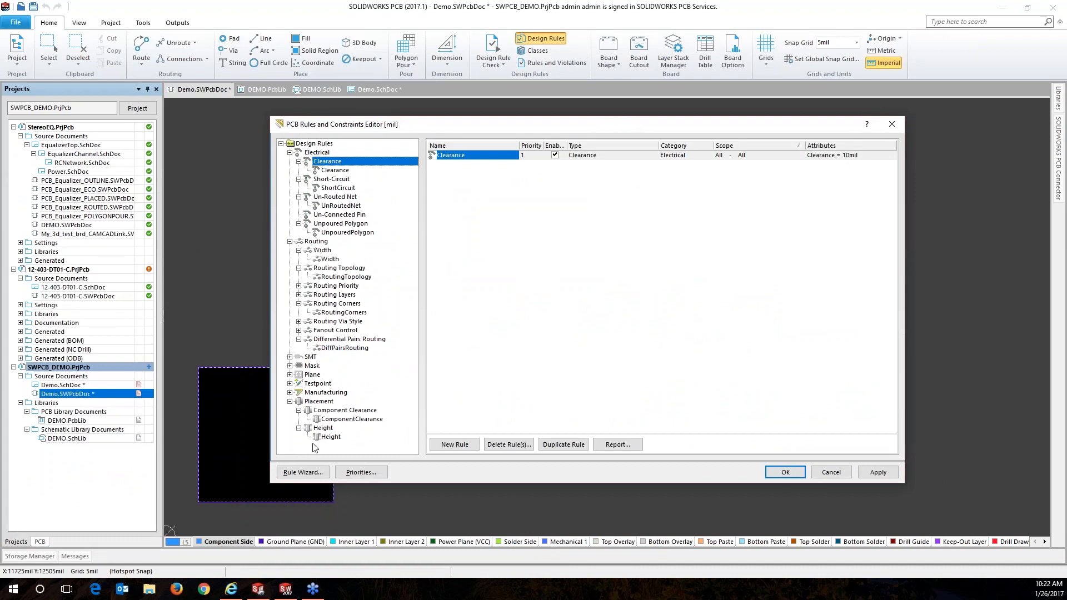
pyautogui.click(362, 420)
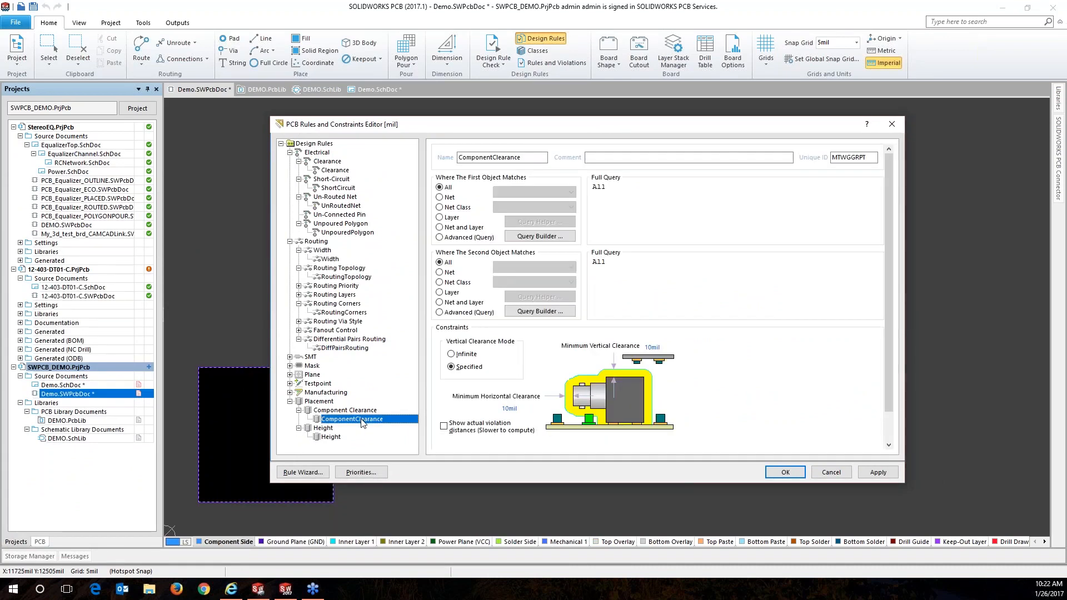
pyautogui.moveTo(606, 126); pyautogui.dragTo(600, 122)
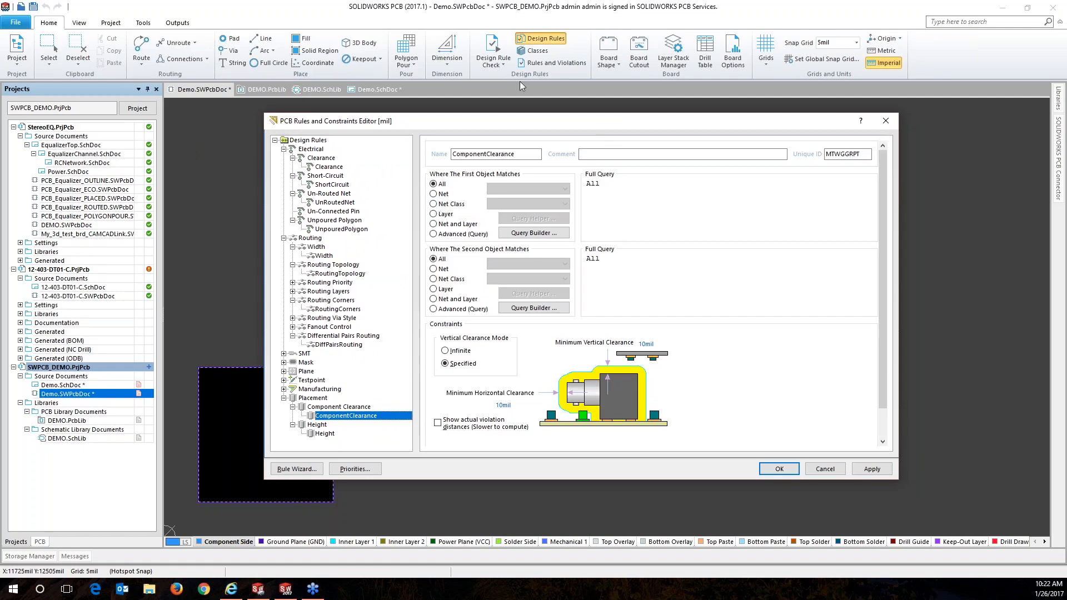
pyautogui.click(822, 469)
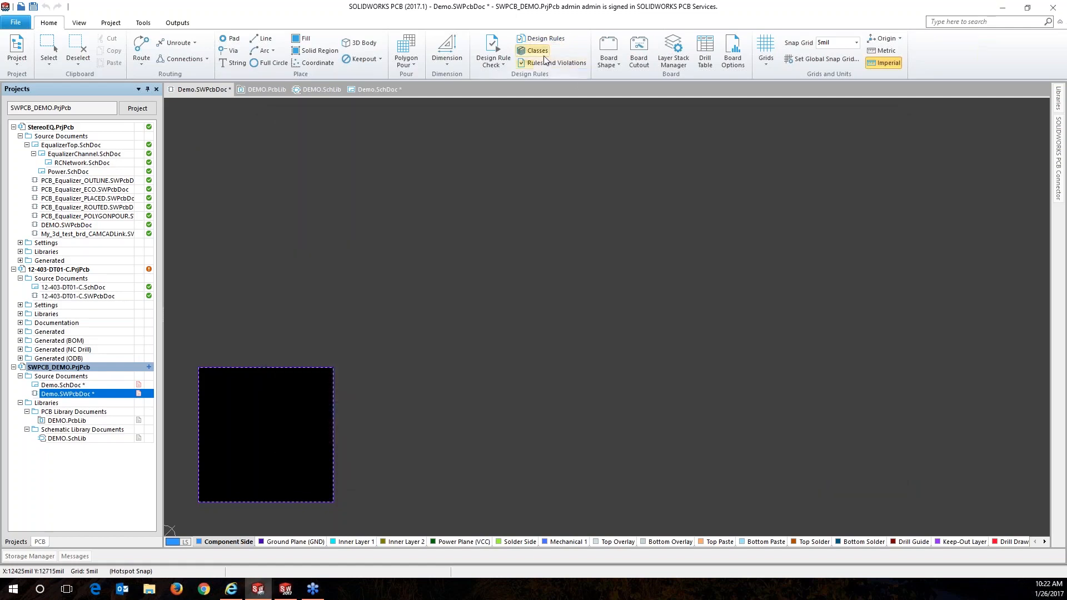
# Review the board's object classes, looking at the net class that covers all nets.
pyautogui.click(541, 53)
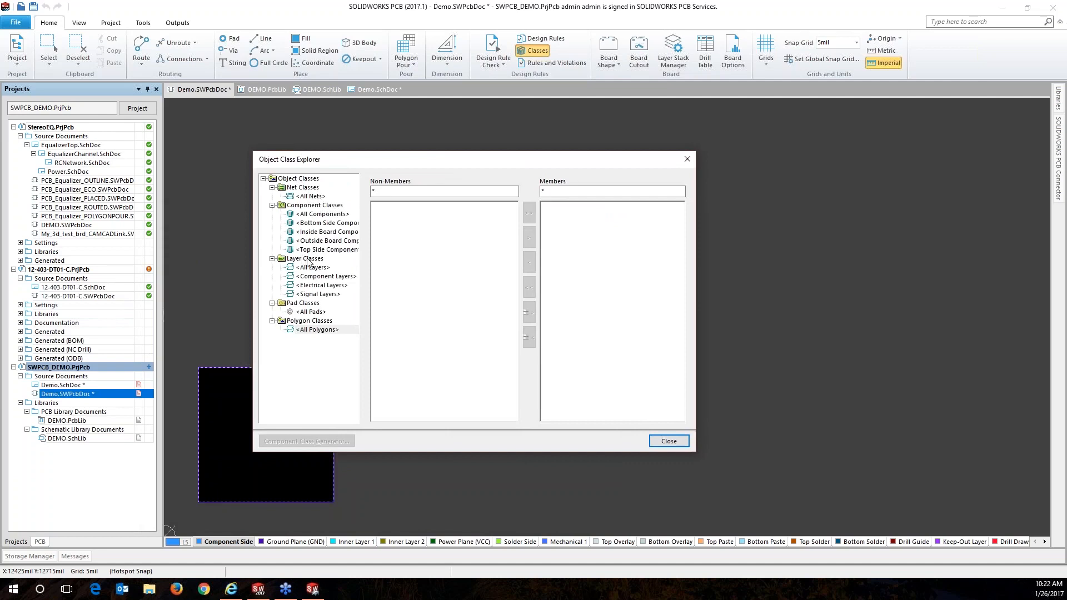
pyautogui.click(312, 196)
pyautogui.press('Escape')
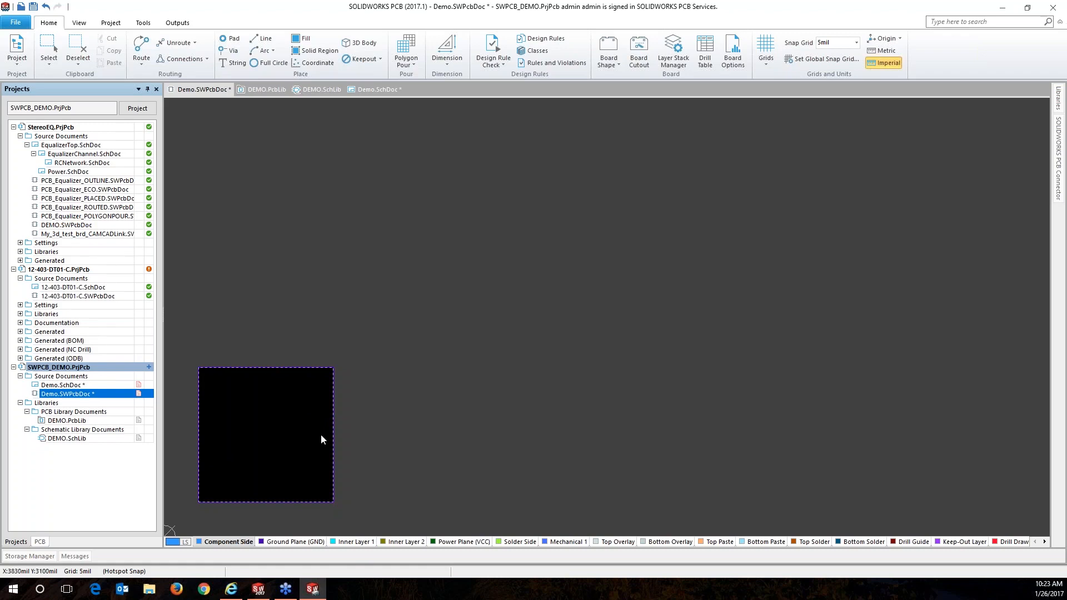
# Examine the PCB Data Repository notes and push/pull diagram placed on the Demo.SchDoc schematic sheet.
pyautogui.click(1057, 175)
pyautogui.click(380, 90)
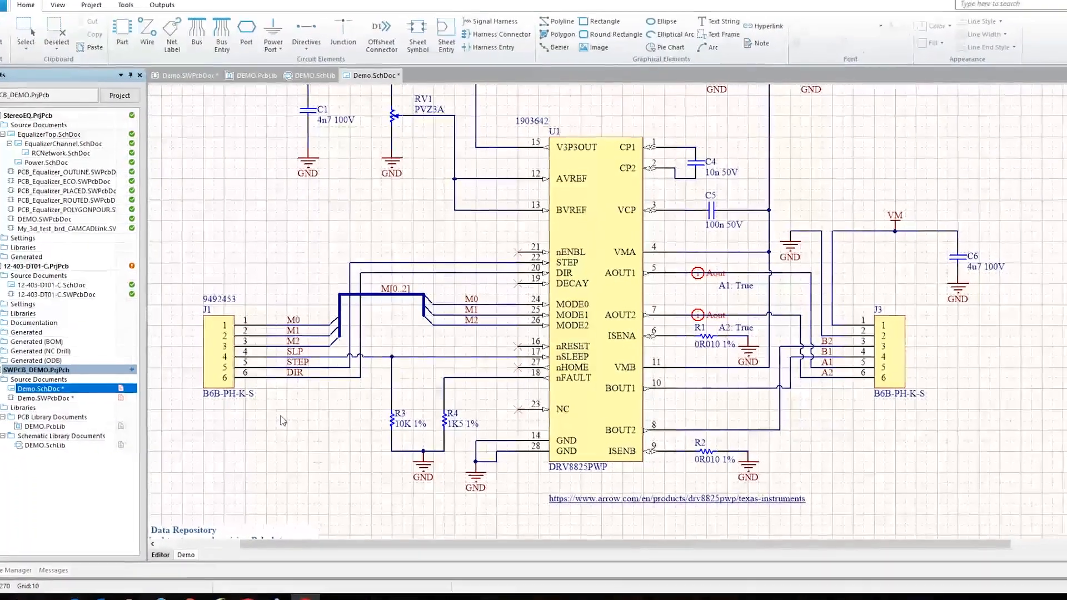
pyautogui.keyDown('ctrl'); pyautogui.scroll(-4, 281, 416); pyautogui.keyUp('ctrl')
pyautogui.moveTo(289, 414); pyautogui.dragTo(352, 260, button='right')
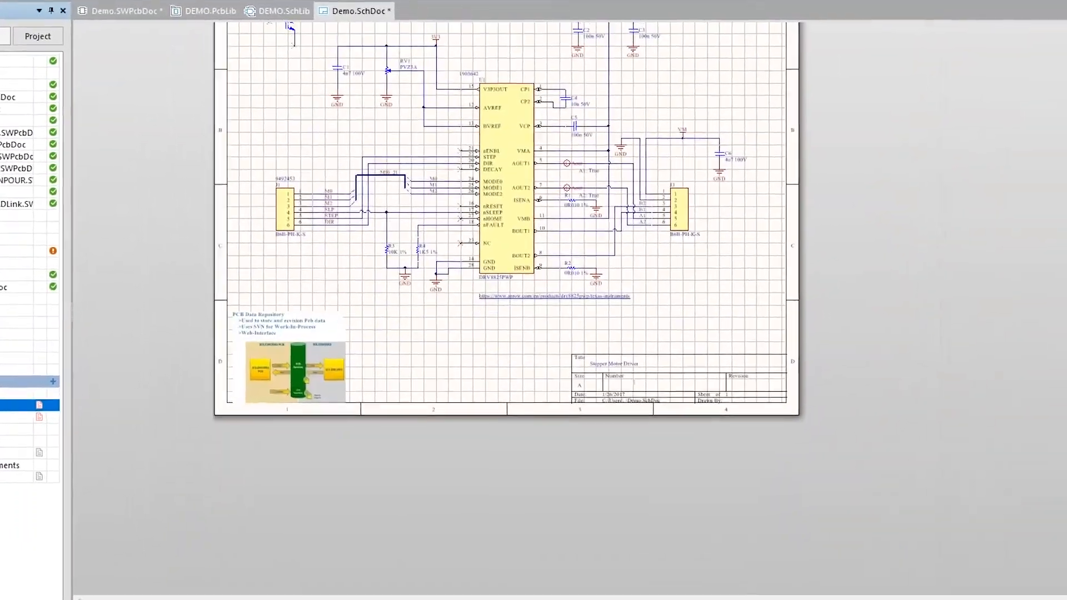
pyautogui.keyDown('ctrl'); pyautogui.scroll(4, 306, 360); pyautogui.keyUp('ctrl')
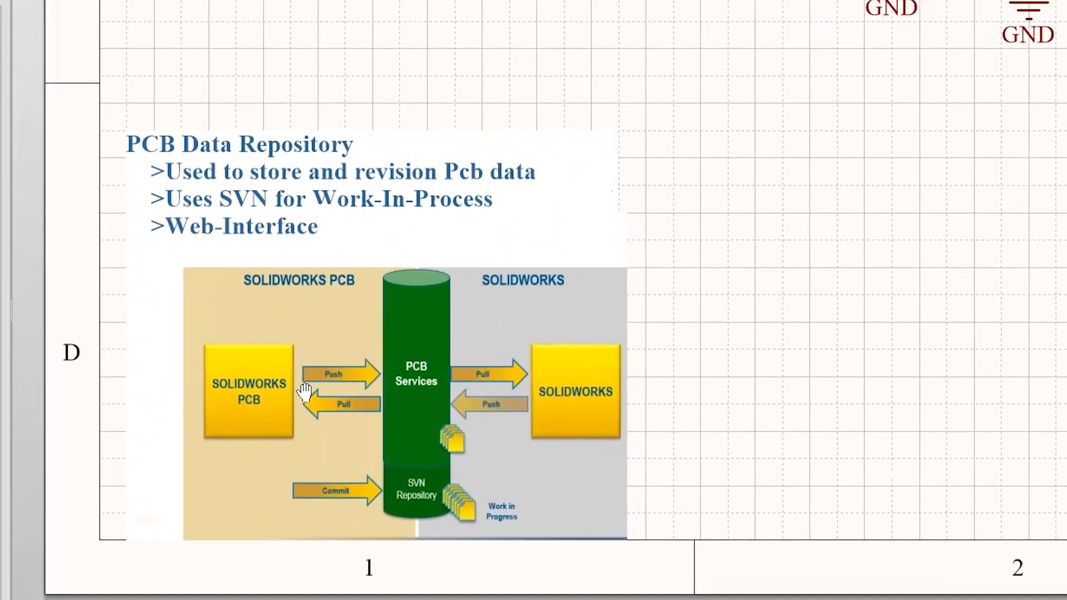
pyautogui.keyDown('ctrl'); pyautogui.scroll(2, 308, 348); pyautogui.keyUp('ctrl')
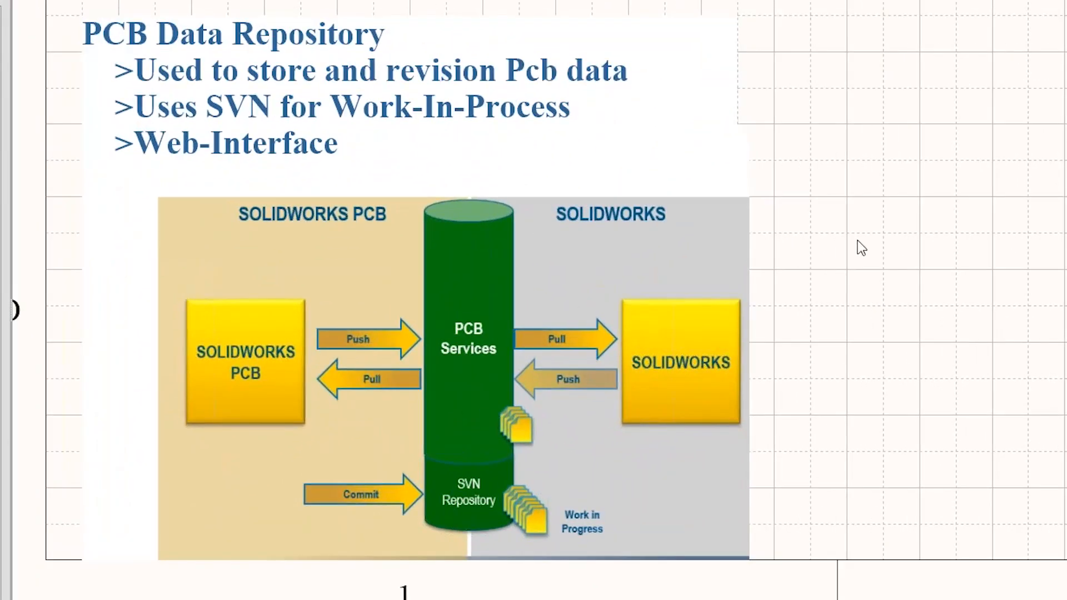
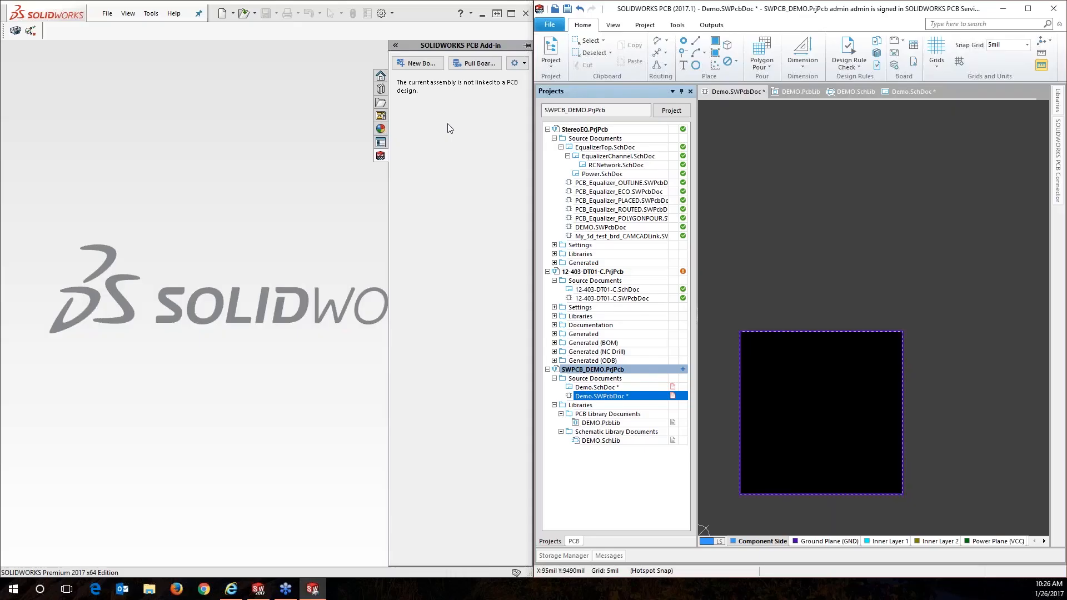
pyautogui.click(395, 46)
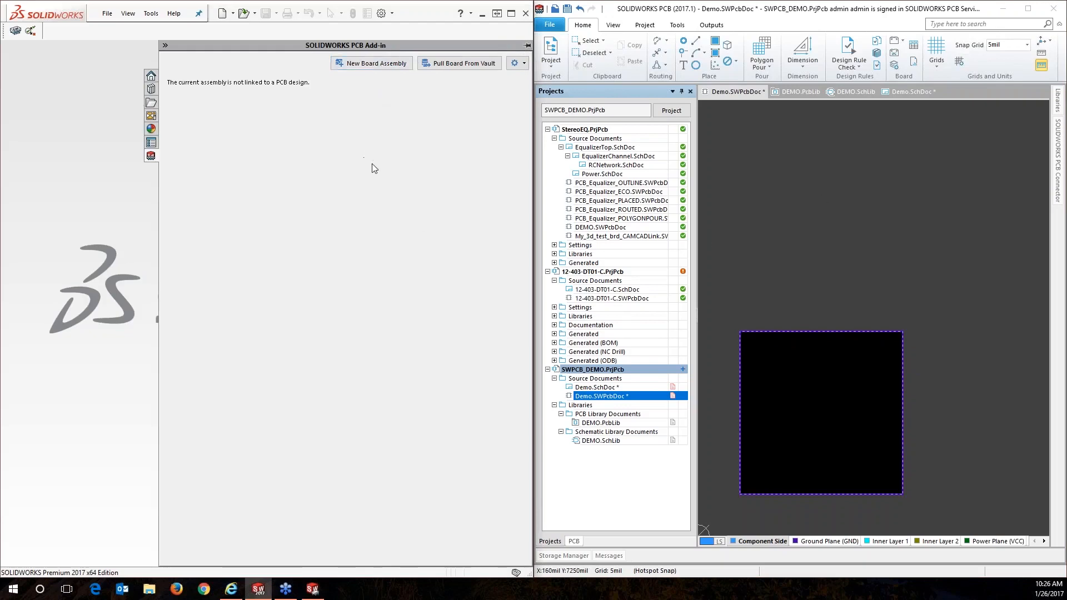
pyautogui.click(360, 65)
pyautogui.moveTo(465, 203); pyautogui.dragTo(446, 111)
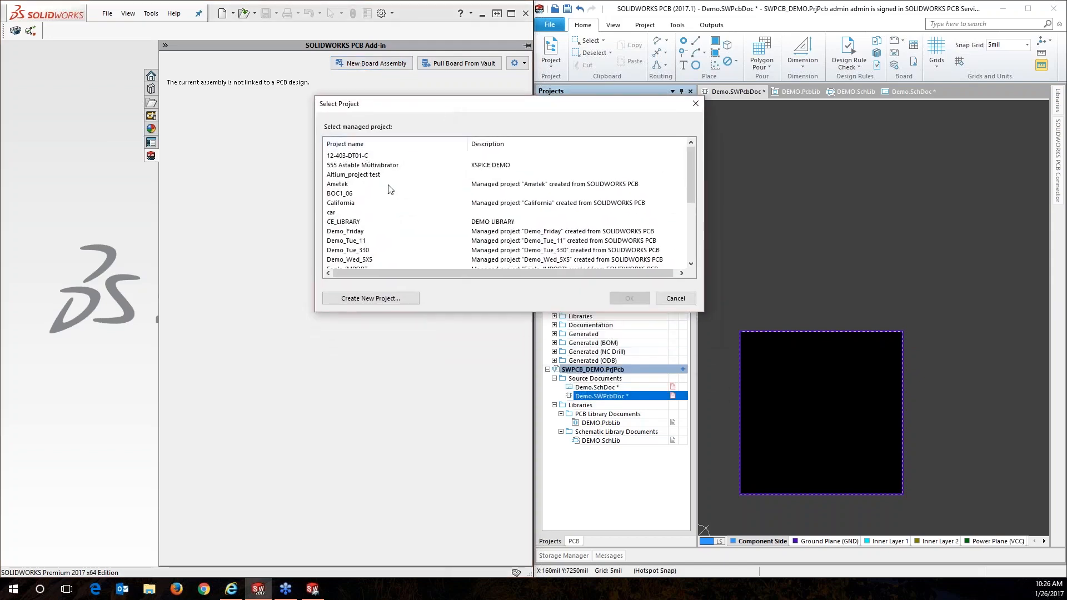
pyautogui.moveTo(691, 161); pyautogui.dragTo(692, 222)
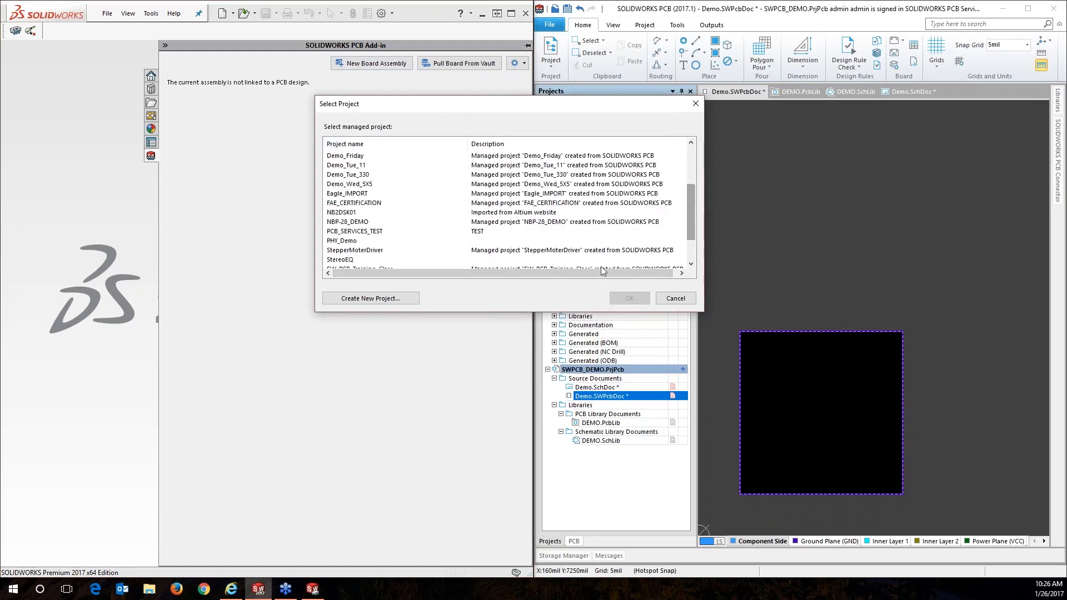
pyautogui.click(371, 300)
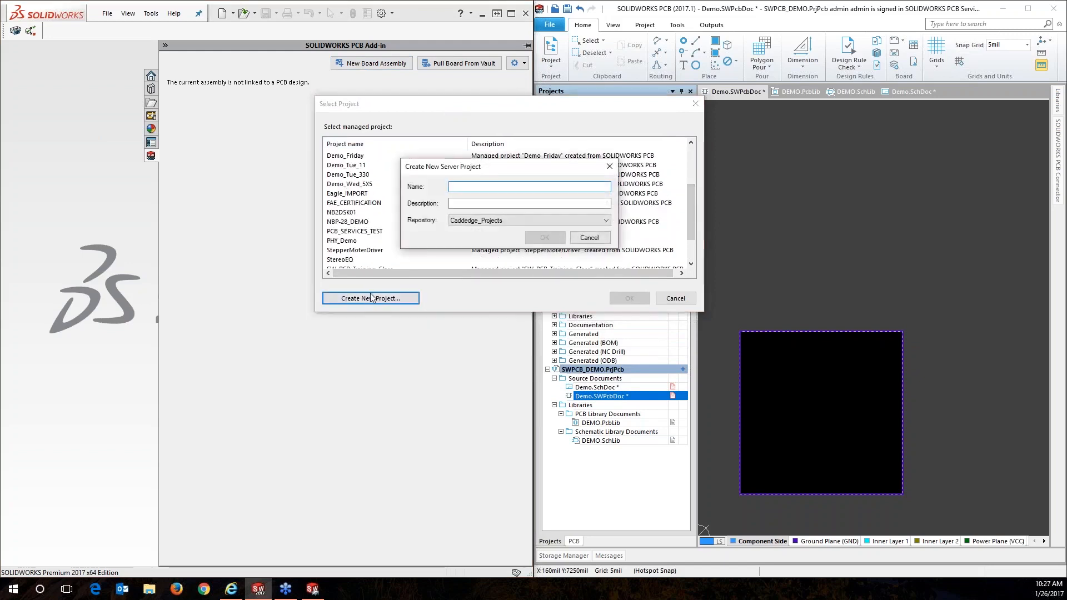
pyautogui.click(462, 205)
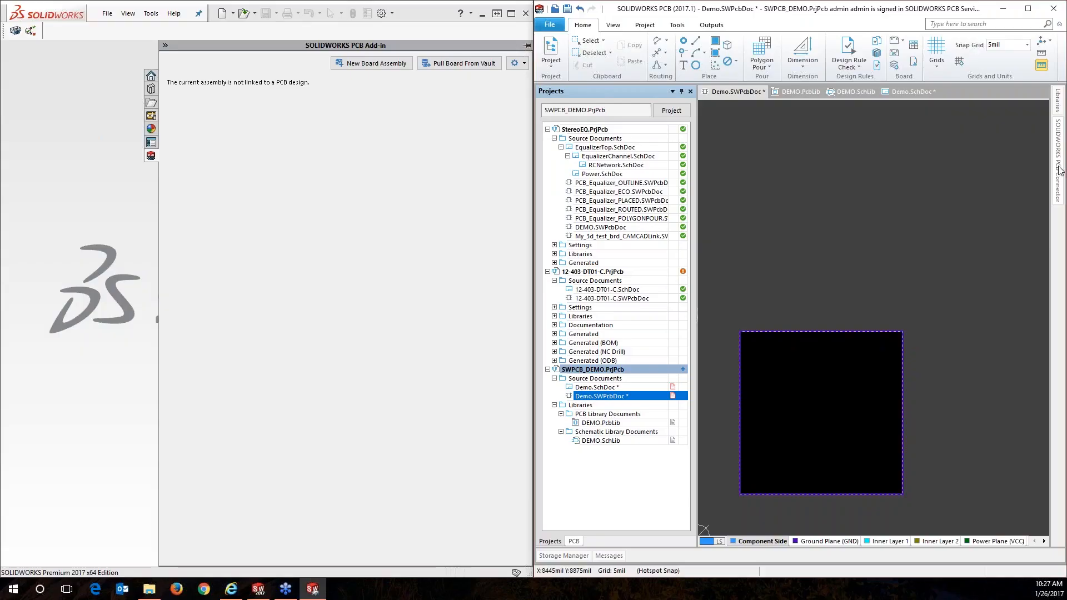
# Push the Demo board to the SWPCB_DEMO project through the PCB Connector with the comment "rev1 pcb please shape".
pyautogui.moveTo(1060, 171)
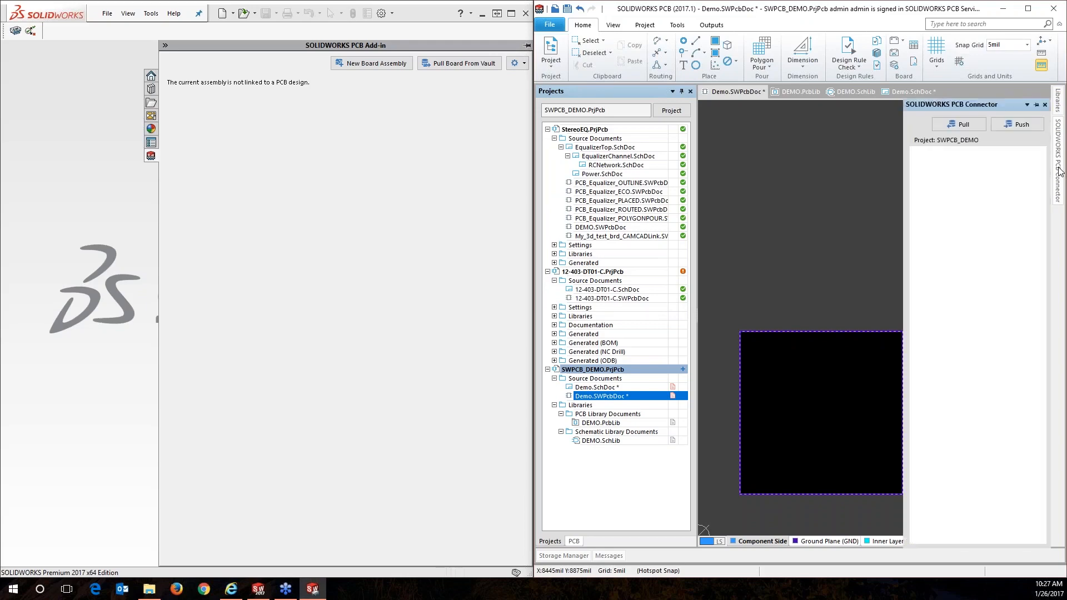
pyautogui.click(1024, 130)
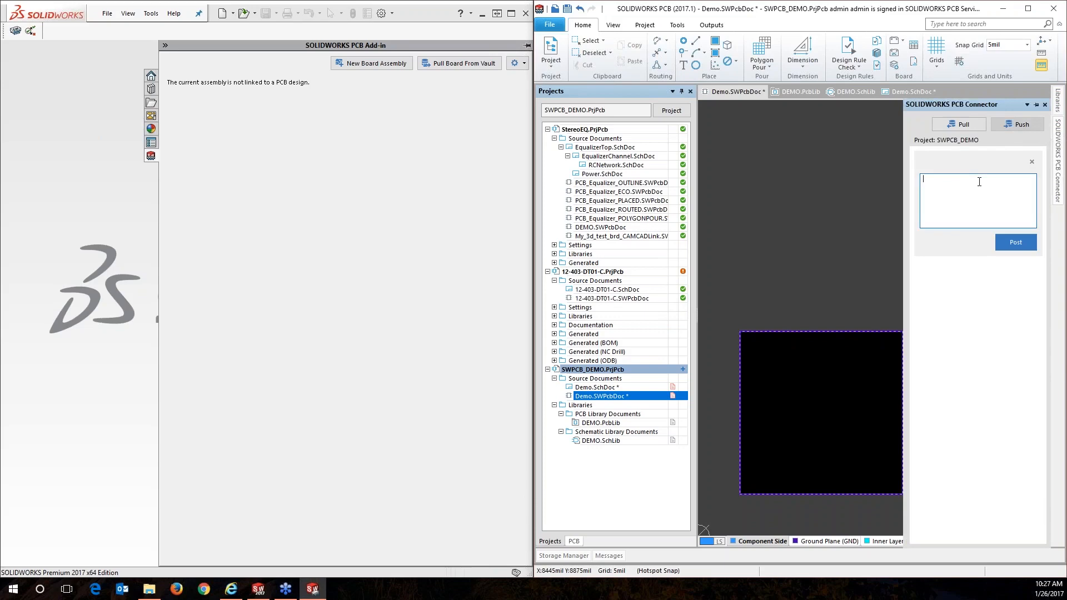
pyautogui.write('rev1 pcb please shape')
pyautogui.click(1012, 241)
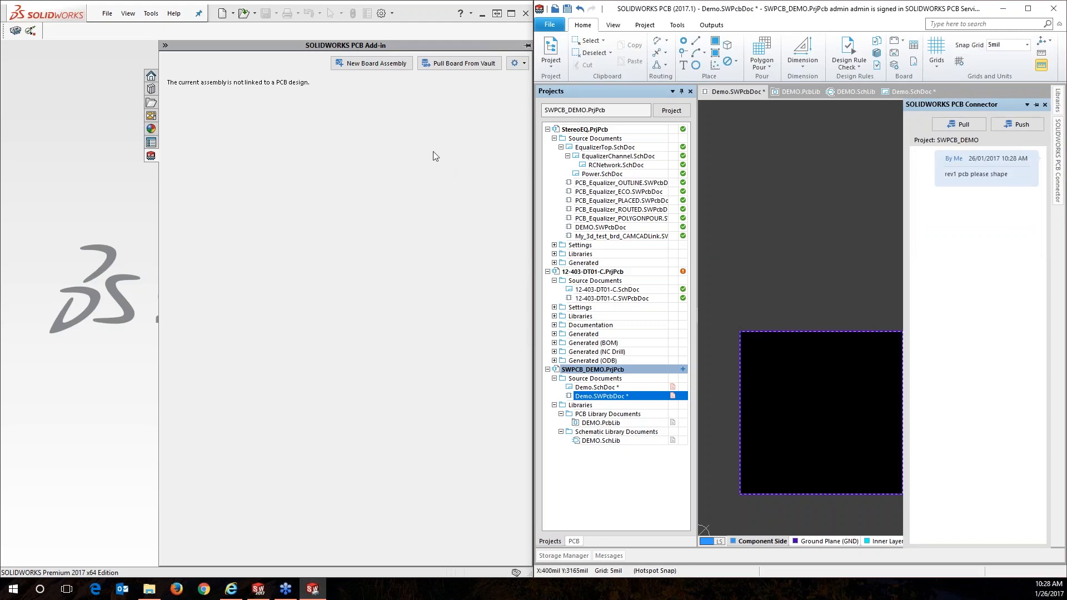
# Switch to SOLIDWORKS and pull the board of the managed project SWPCB_DEMO from the vault.
pyautogui.click(163, 45)
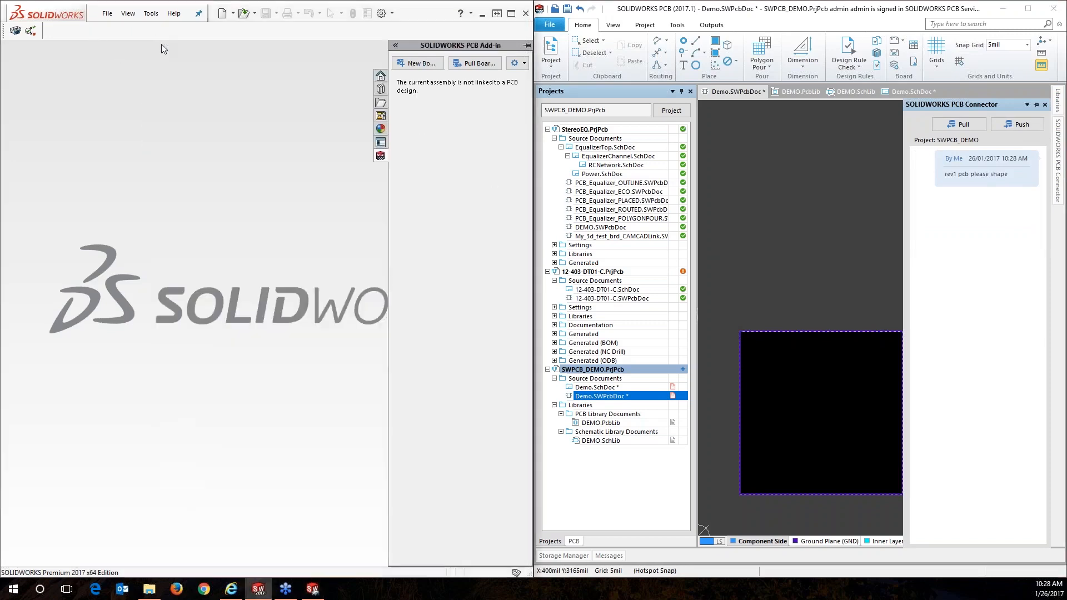
pyautogui.click(475, 63)
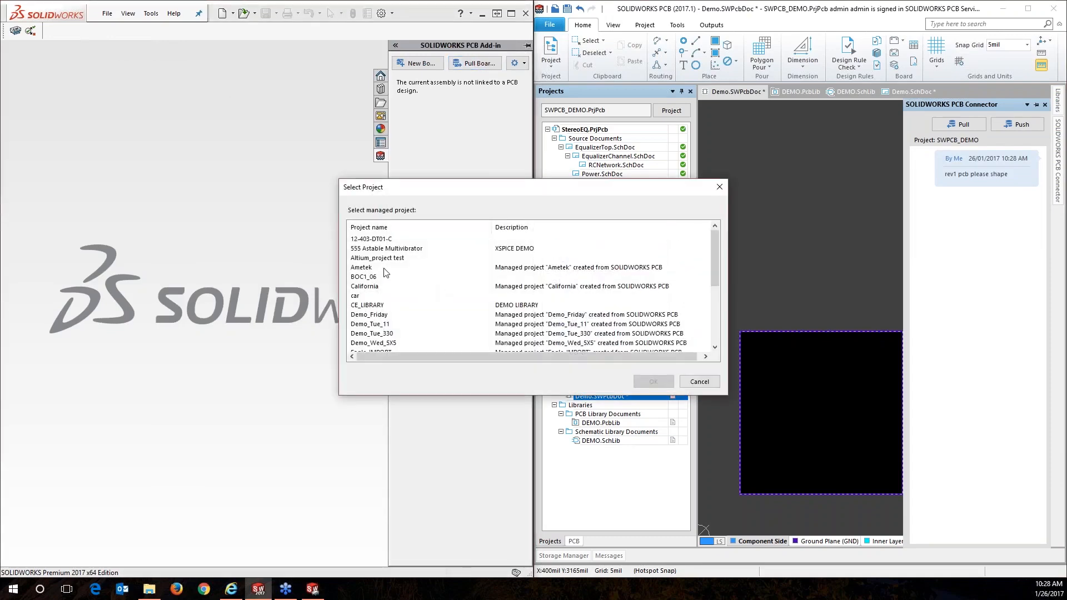
pyautogui.scroll(-4, 387, 277)
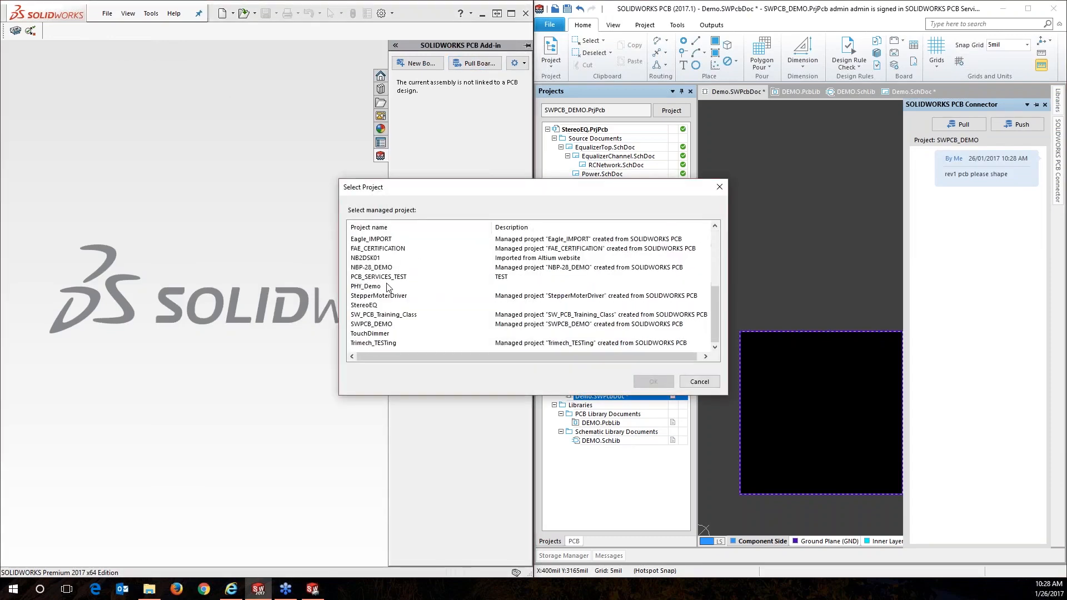
pyautogui.click(387, 324)
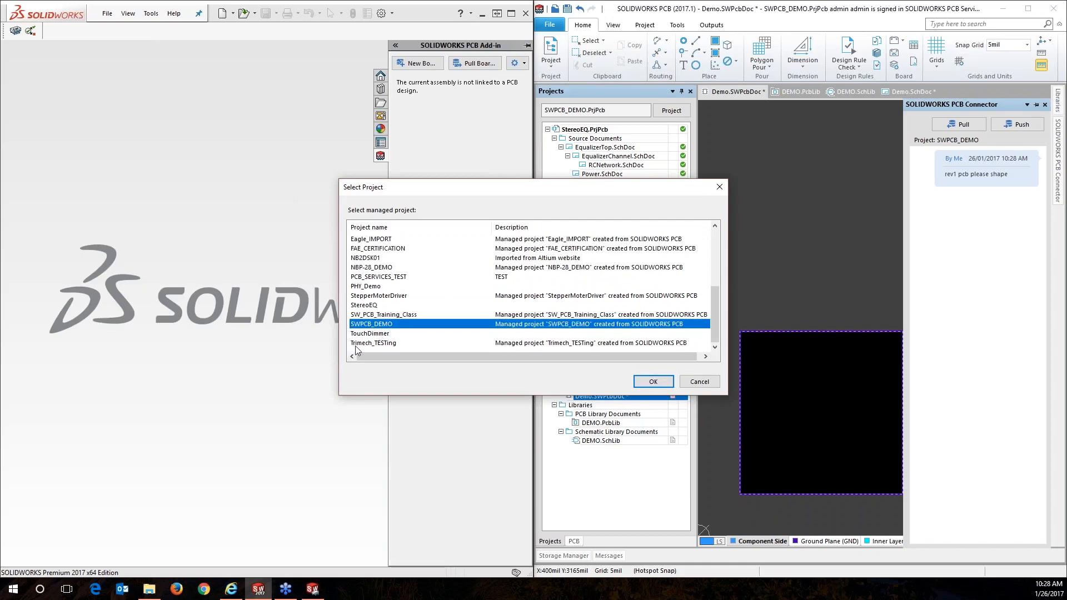
pyautogui.click(653, 382)
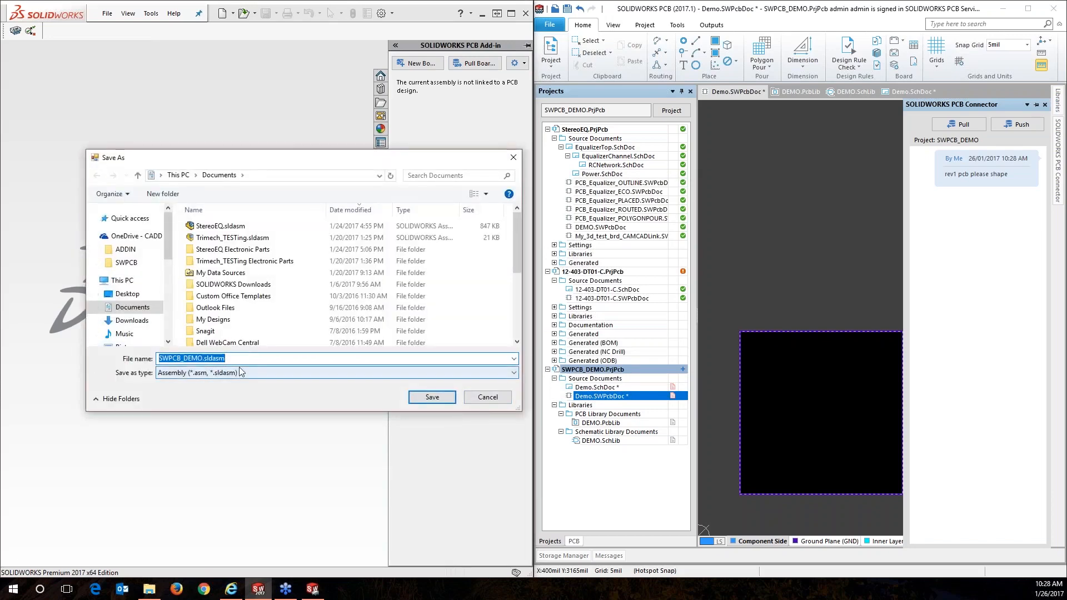
# Save the pulled board assembly as SWPCB_DEMO.sldasm in the CADDEDGE_LIBRARY\SOLIDWORKS folder on the D: drive.
pyautogui.moveTo(167, 241); pyautogui.dragTo(172, 270)
pyautogui.click(127, 304)
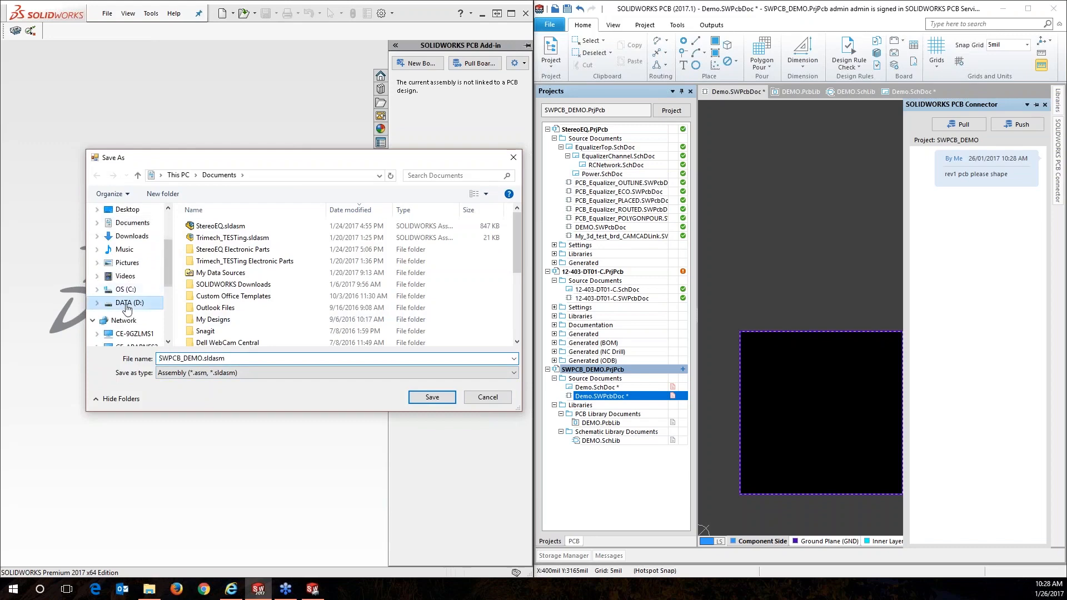
pyautogui.doubleClick(227, 284)
pyautogui.doubleClick(226, 284)
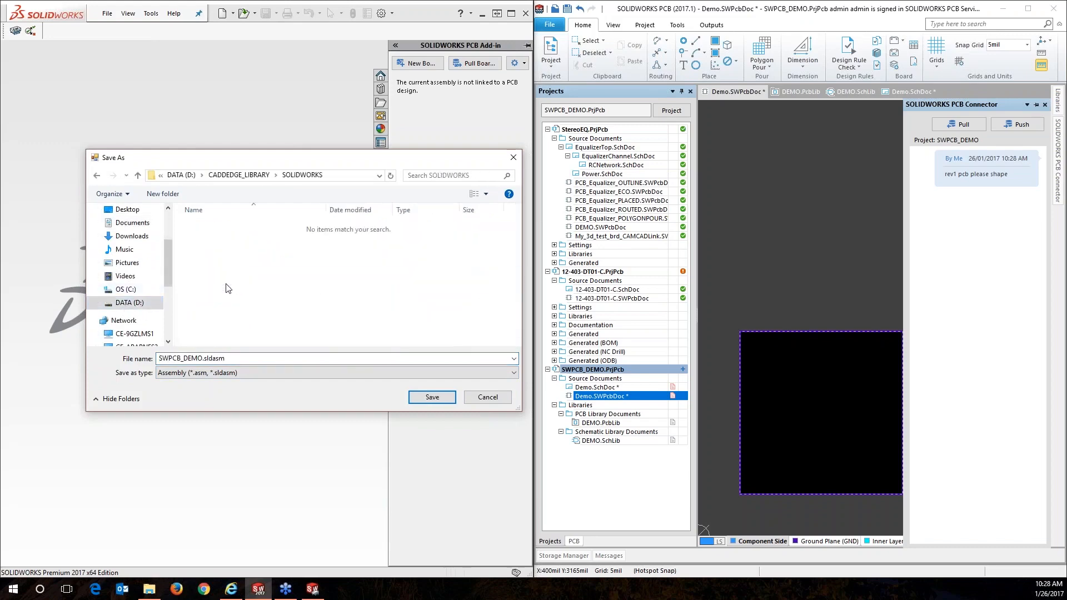
pyautogui.click(429, 397)
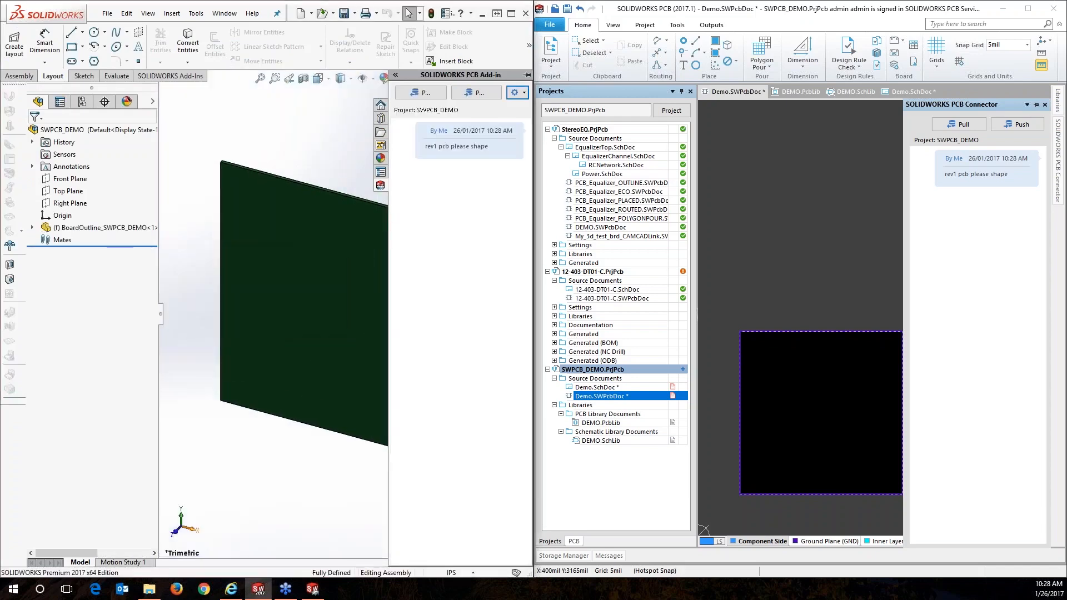
# Show the board assembly from the front and open the board outline's sketch for editing.
pyautogui.click(293, 478)
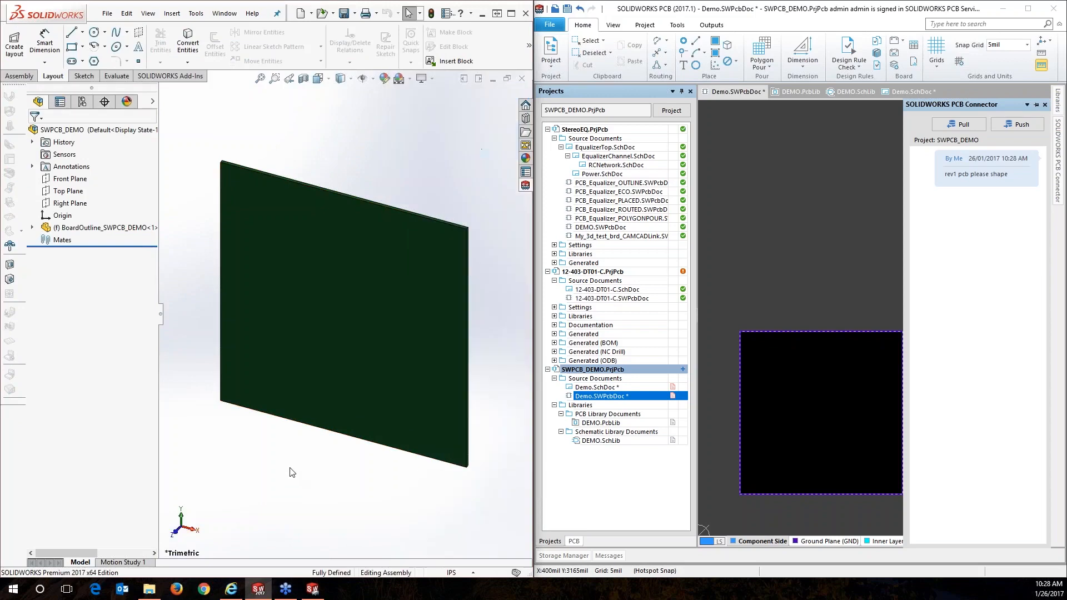
pyautogui.click(316, 82)
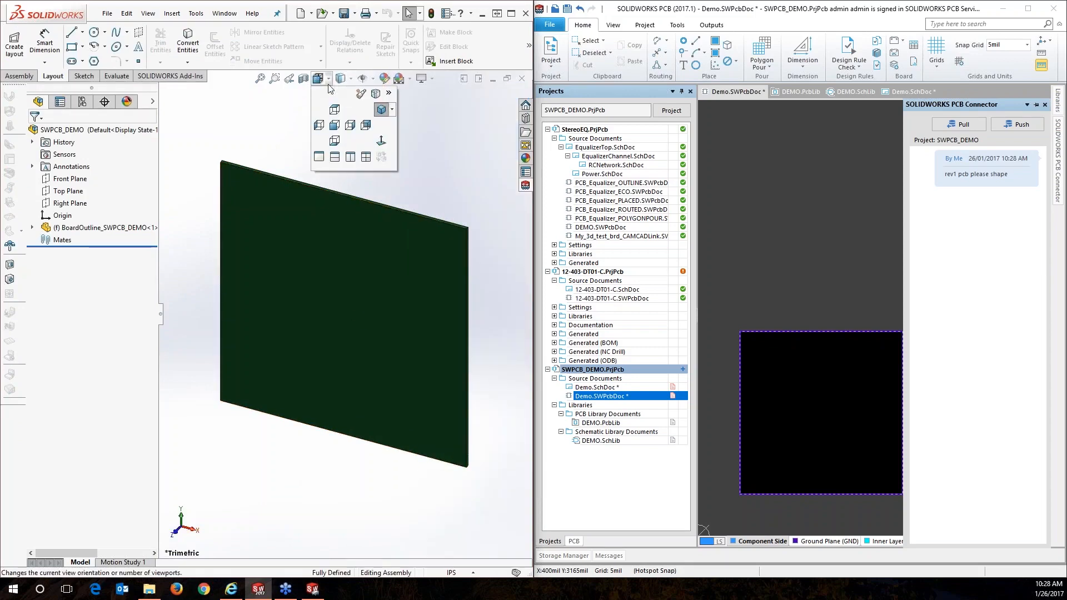
pyautogui.click(333, 130)
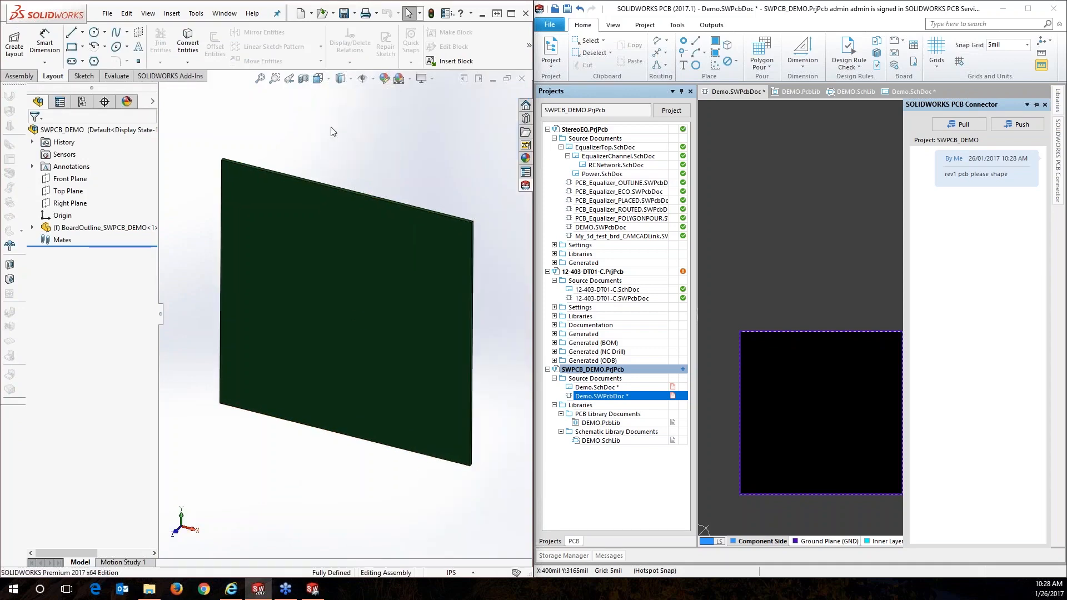
pyautogui.click(337, 278)
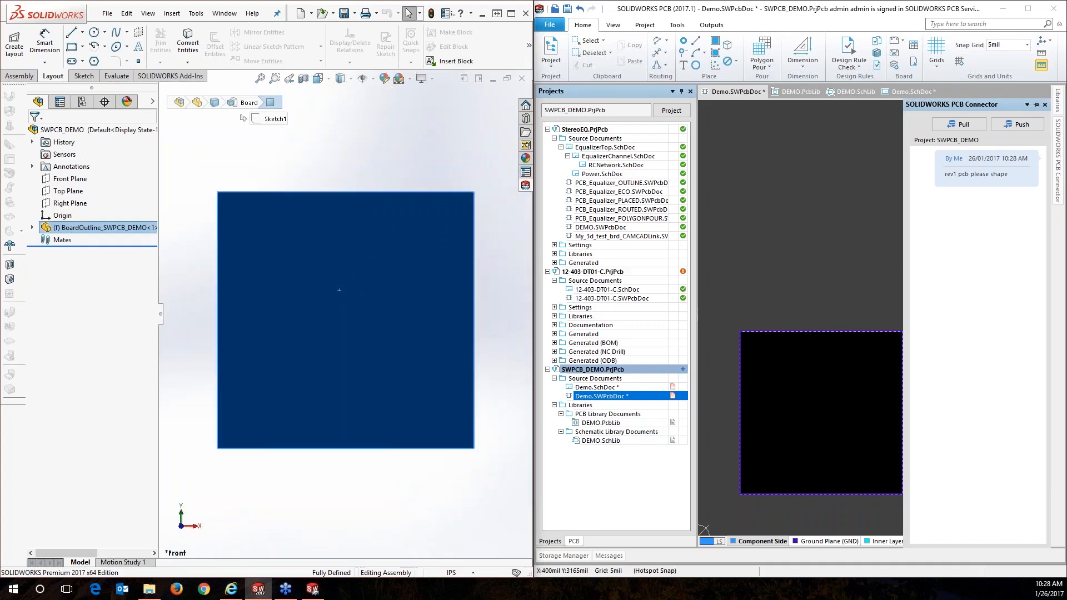
pyautogui.click(352, 489)
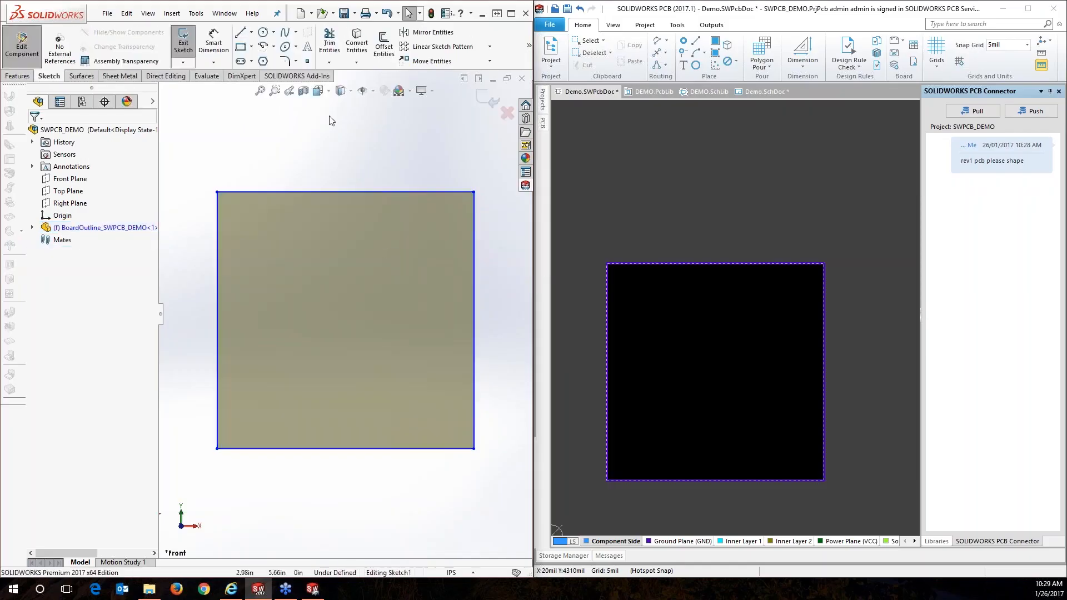
# Chamfer the two left corners of the board outline sketch with an equal distance of 0.39370079 in.
pyautogui.click(295, 61)
pyautogui.click(307, 89)
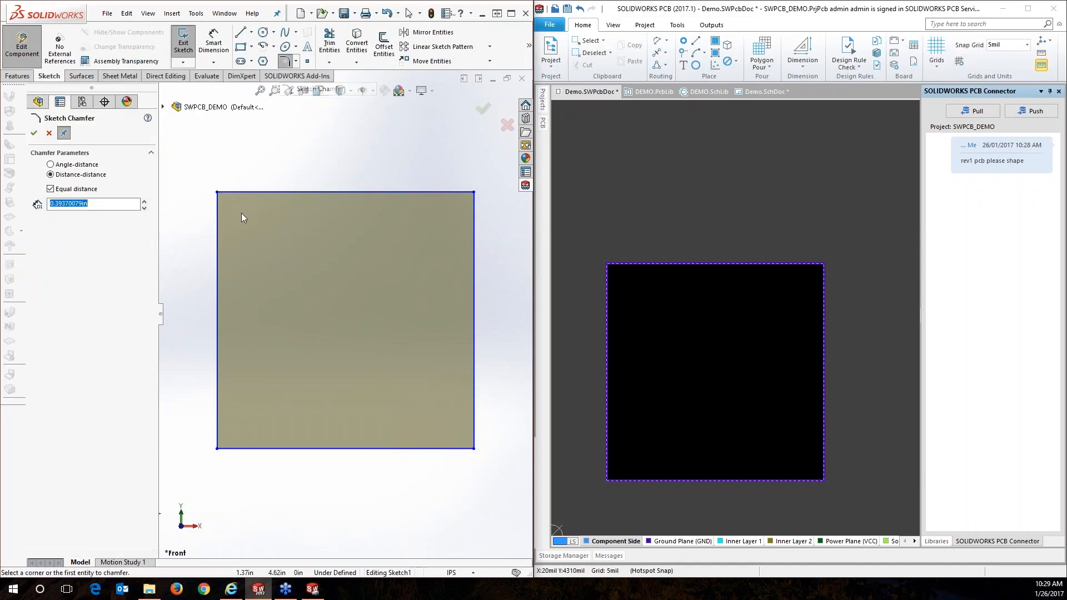
pyautogui.click(218, 193)
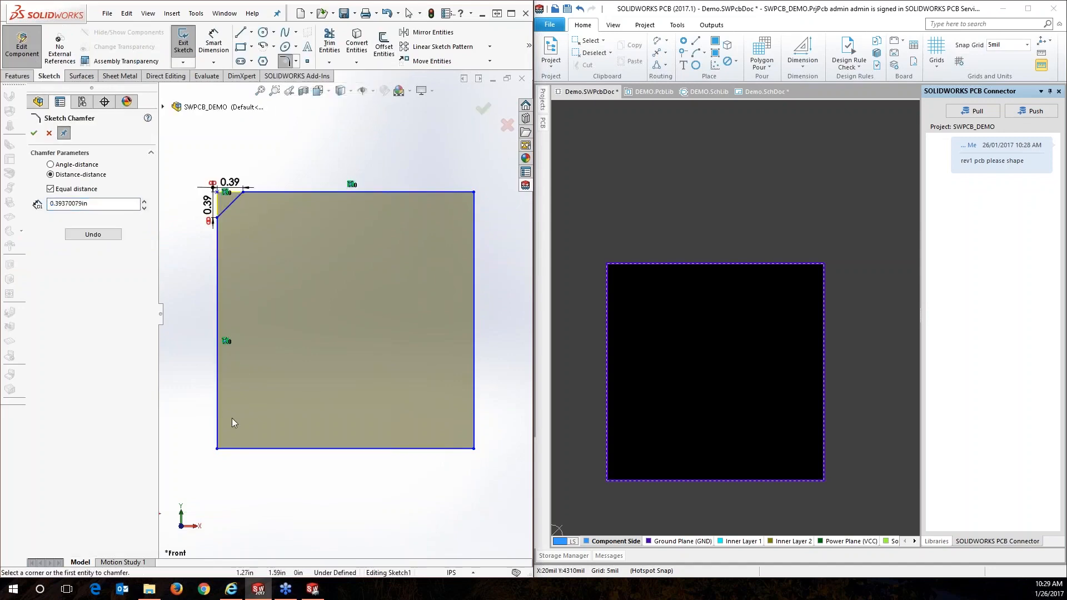
pyautogui.click(216, 449)
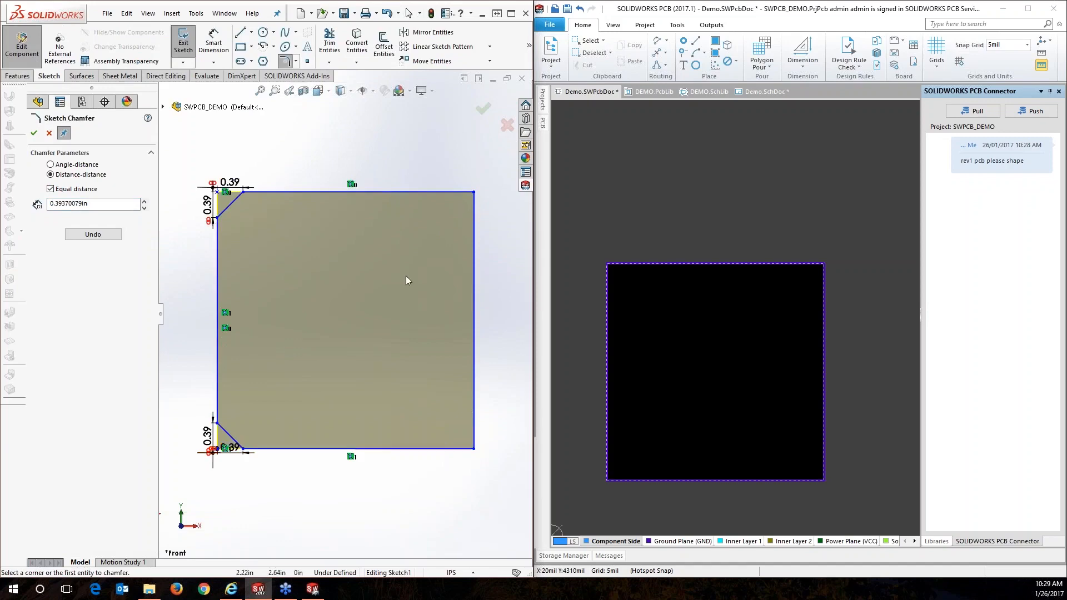
pyautogui.click(34, 134)
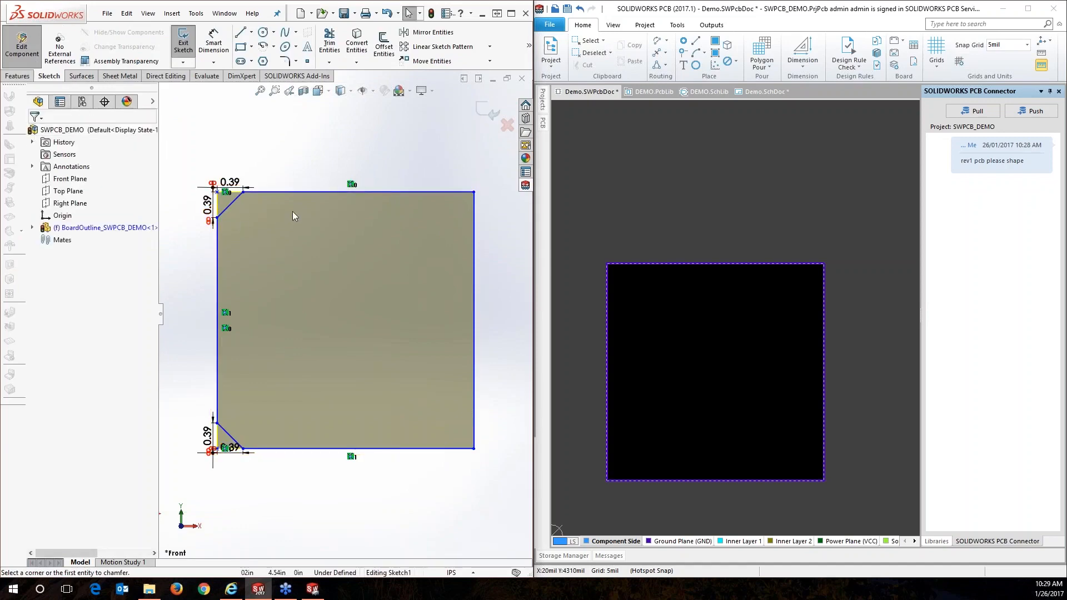
# Lower the top edge of the board outline sketch to shorten the board by about a third, and finish editing the component.
pyautogui.moveTo(323, 192); pyautogui.dragTo(324, 277)
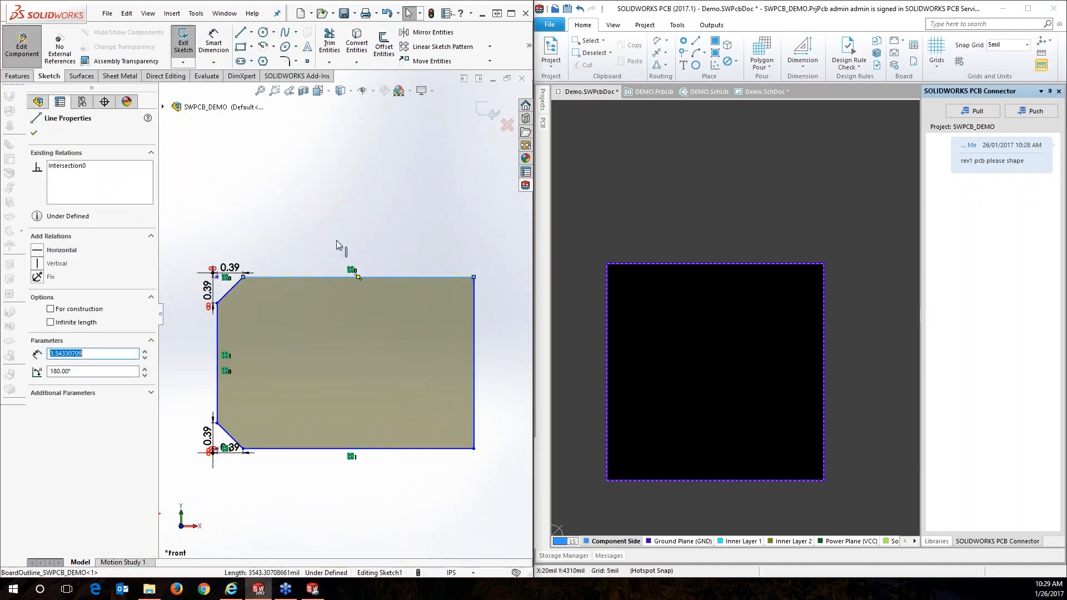
pyautogui.click(22, 46)
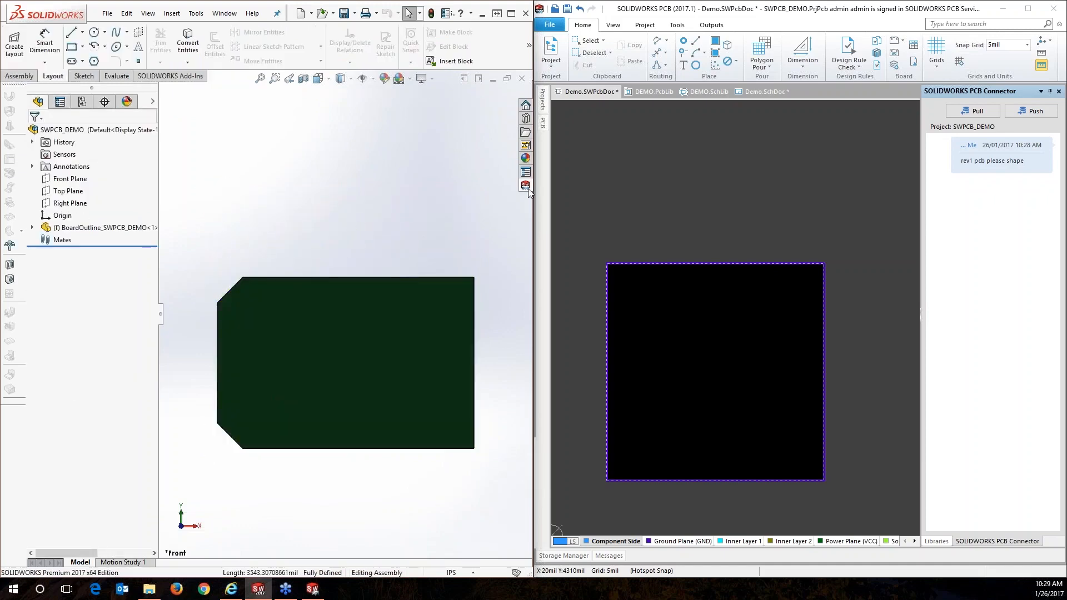
# Push the reshaped board from SOLIDWORKS to the server with the comment "pcb done".
pyautogui.click(527, 186)
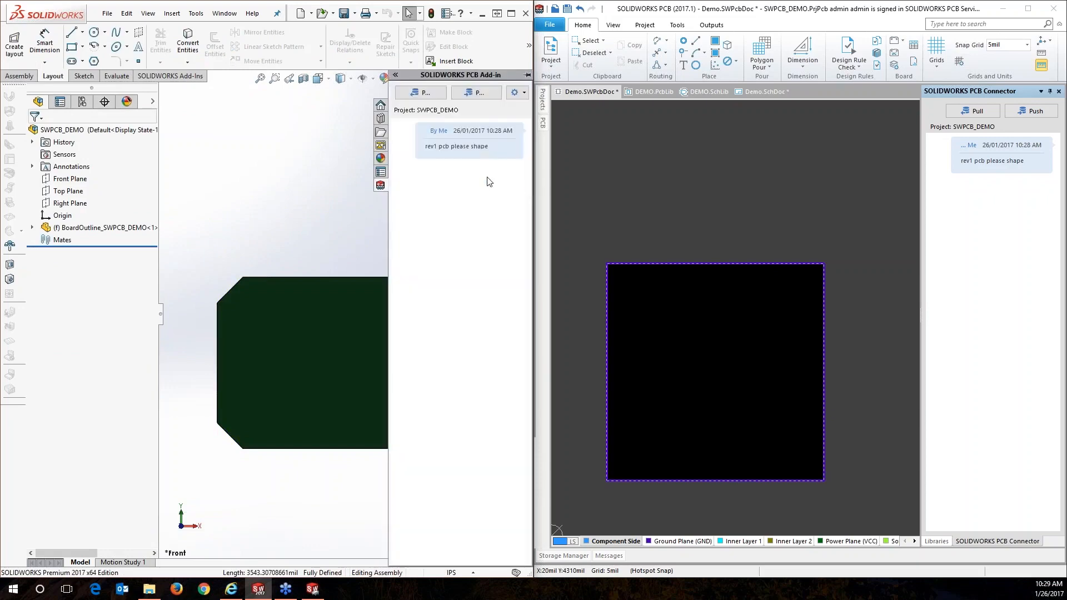
pyautogui.click(481, 97)
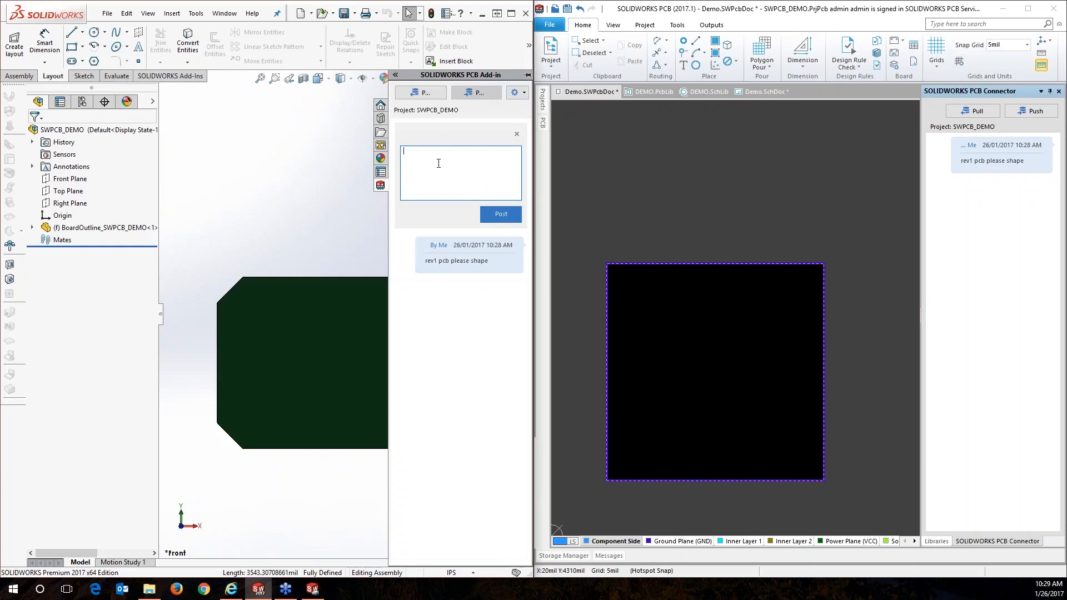
pyautogui.click(495, 215)
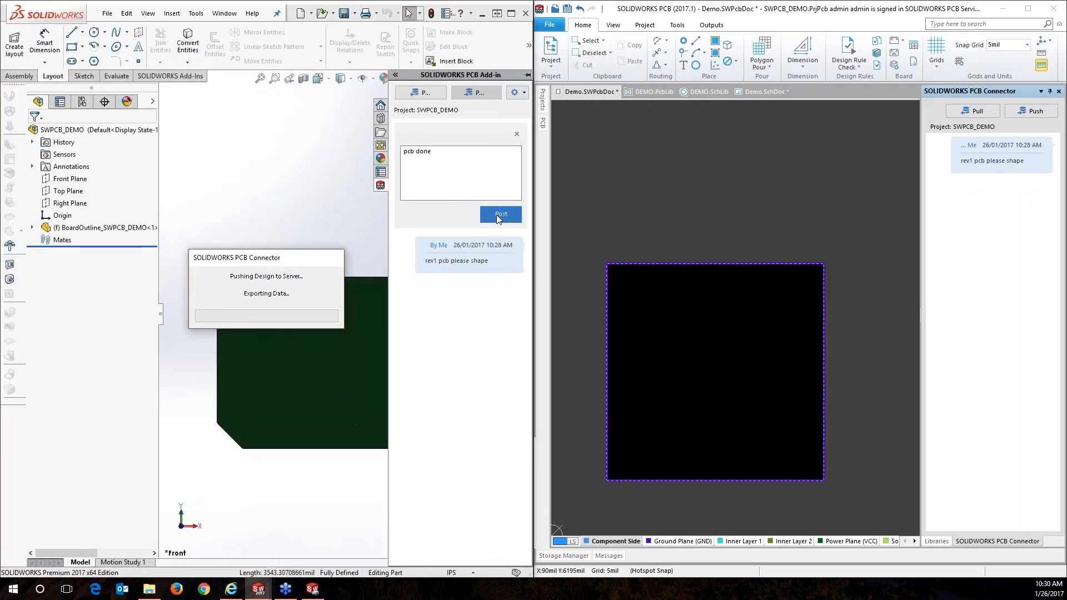
# Switch to SOLIDWORKS PCB, pull the pushed changes, preview the Board Outline change and accept it.
pyautogui.click(966, 109)
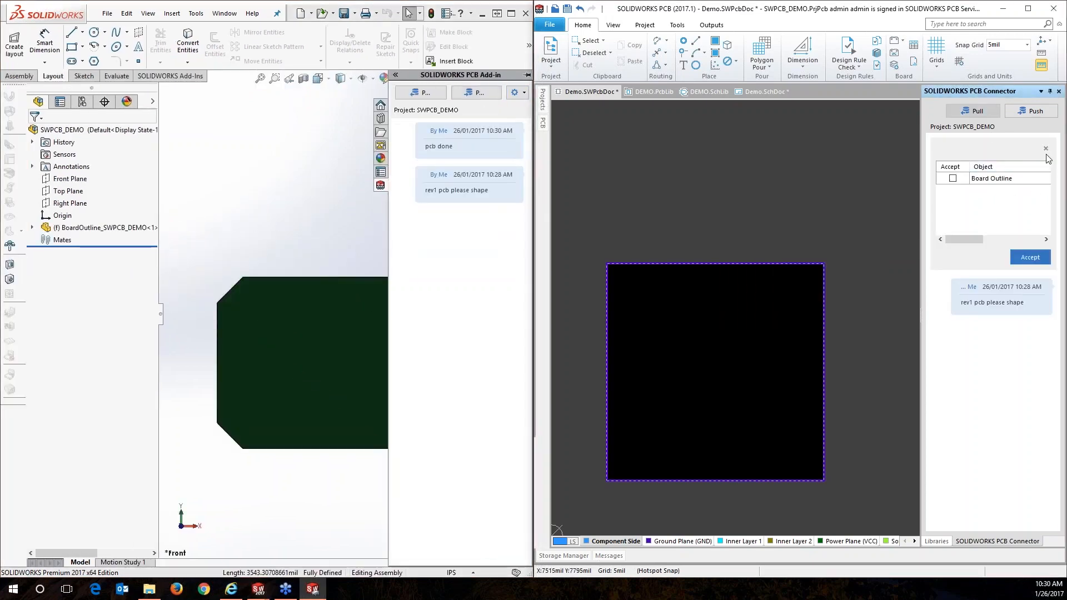
pyautogui.click(1046, 148)
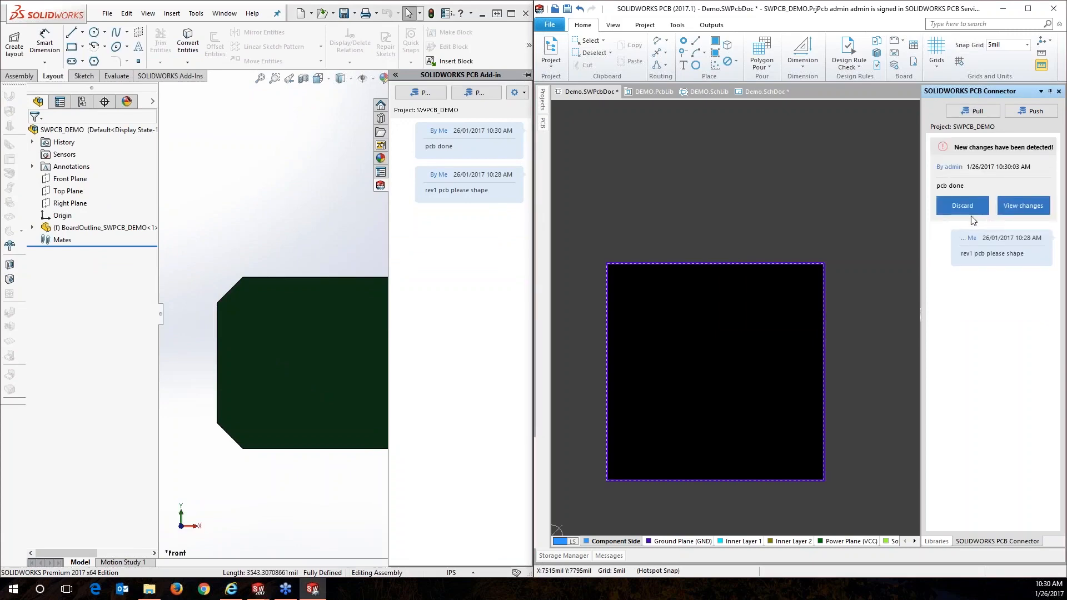
pyautogui.click(1025, 207)
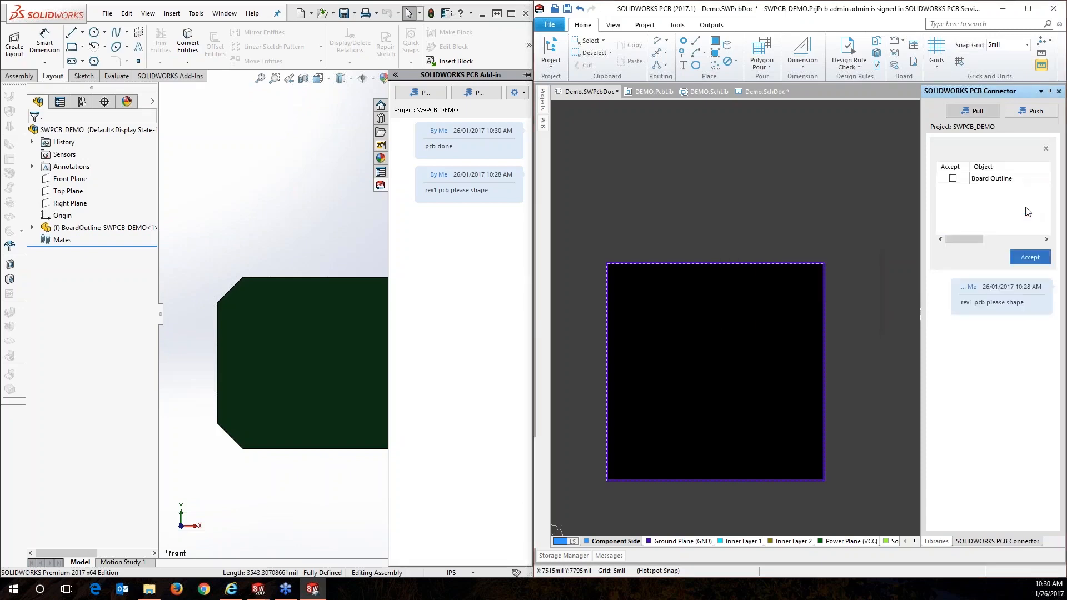
pyautogui.click(999, 179)
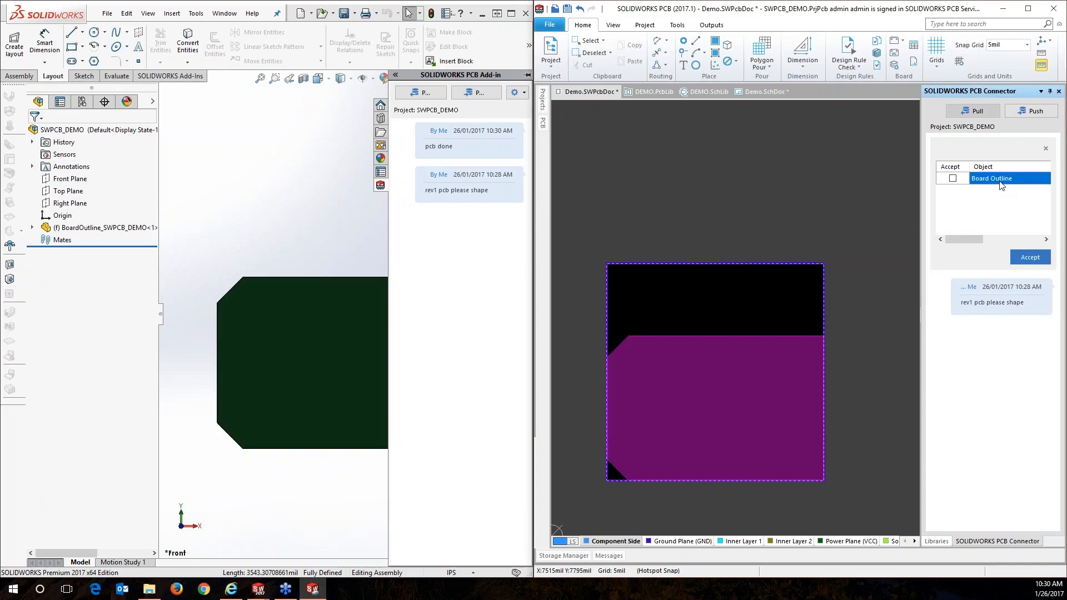
pyautogui.click(953, 179)
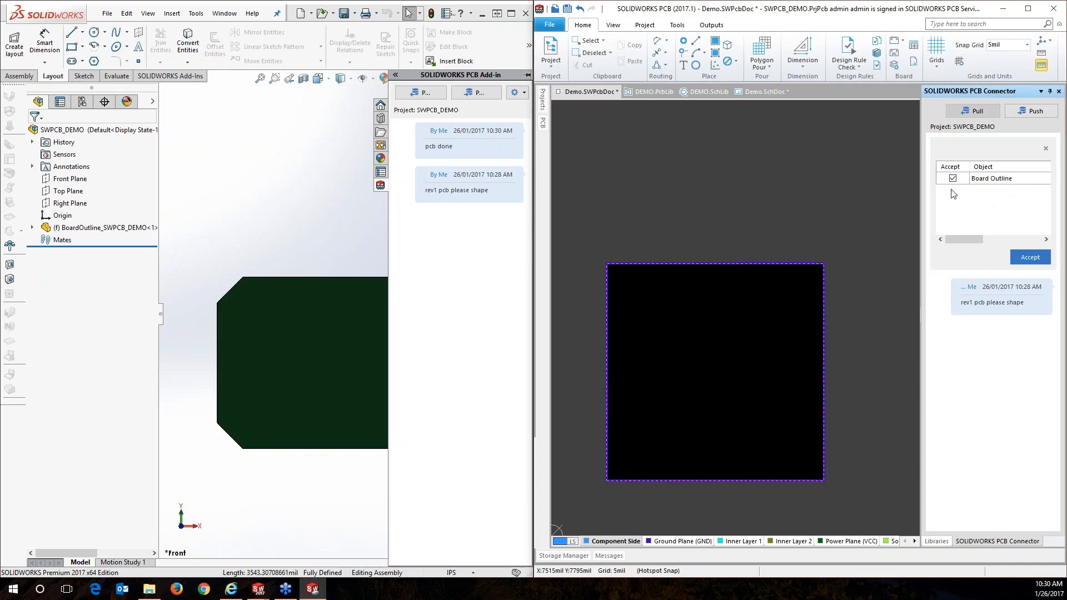
pyautogui.click(1029, 258)
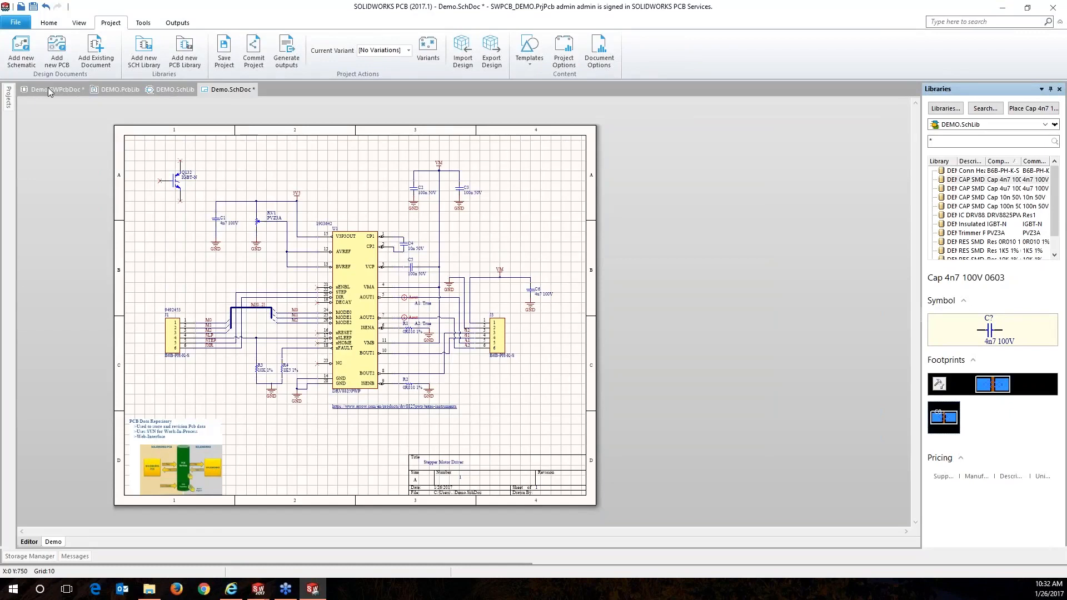
# Update Demo.SWPcbDoc from the Demo.SchDoc schematic by executing all changes of the engineering change order.
pyautogui.click(48, 23)
pyautogui.click(17, 63)
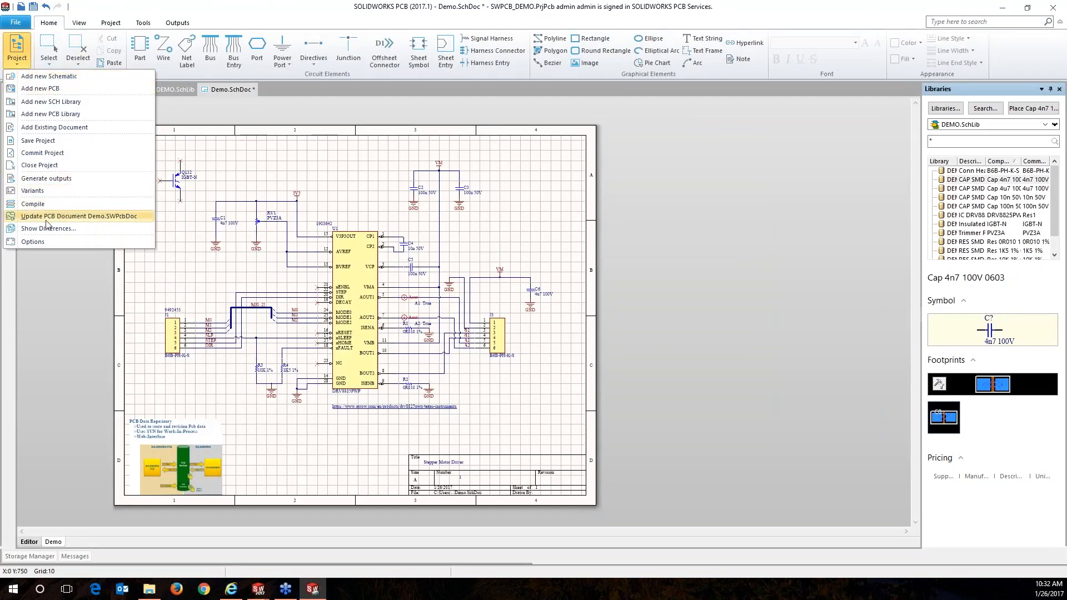
pyautogui.click(67, 218)
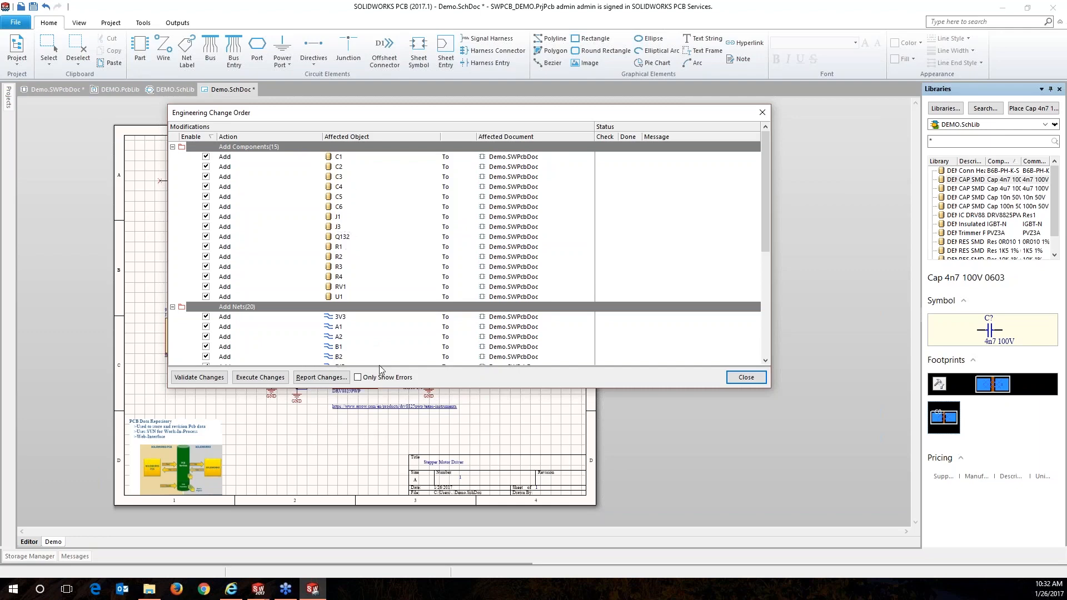
pyautogui.click(261, 378)
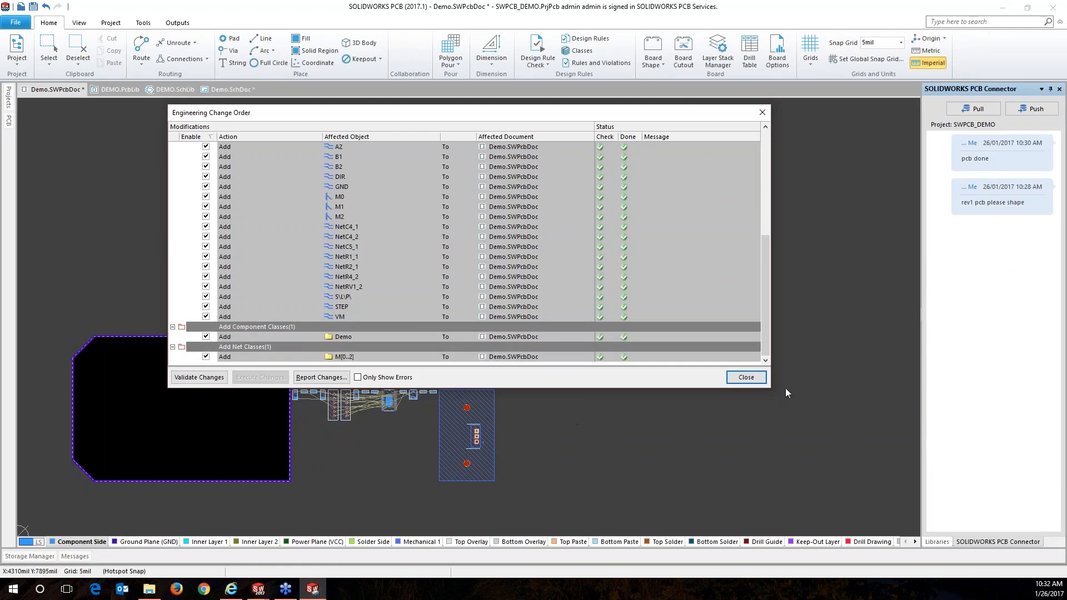
pyautogui.click(746, 377)
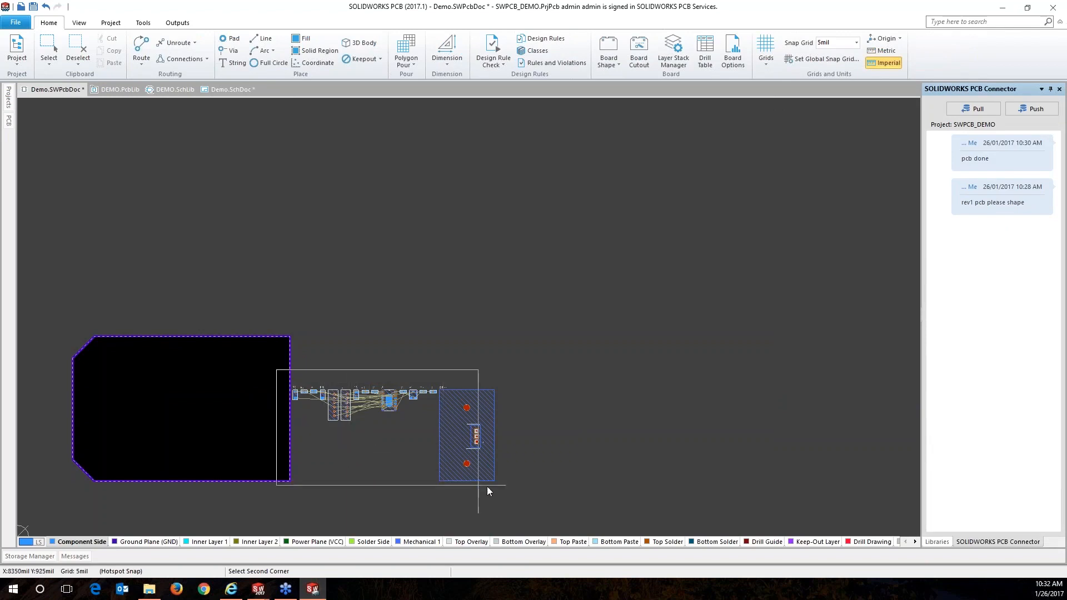
# Select all the imported components beside the board and move them together inside the board outline.
pyautogui.click(516, 488)
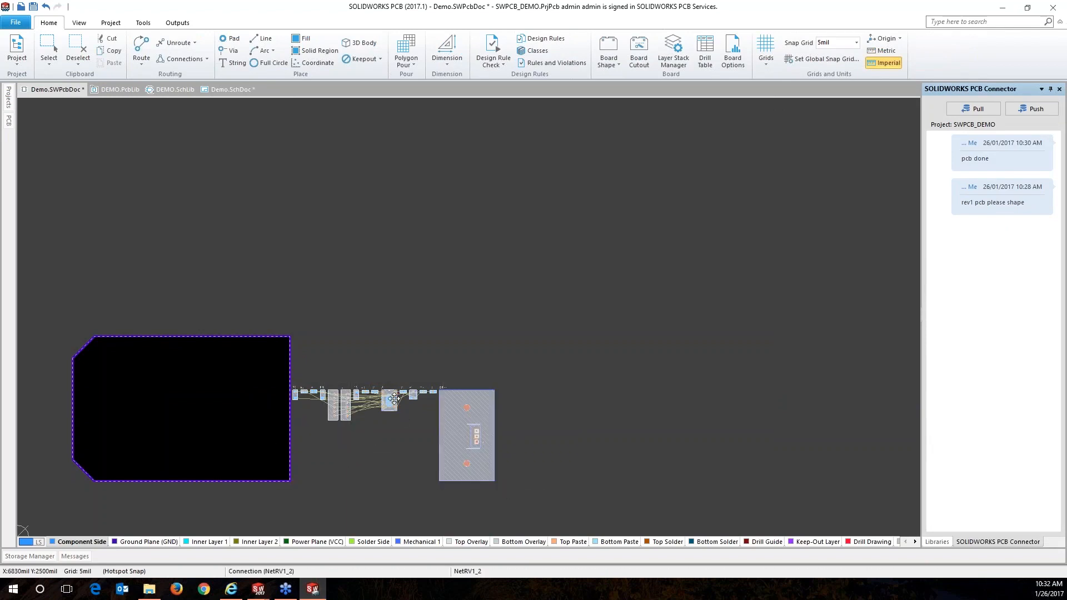
pyautogui.moveTo(395, 417); pyautogui.dragTo(155, 377)
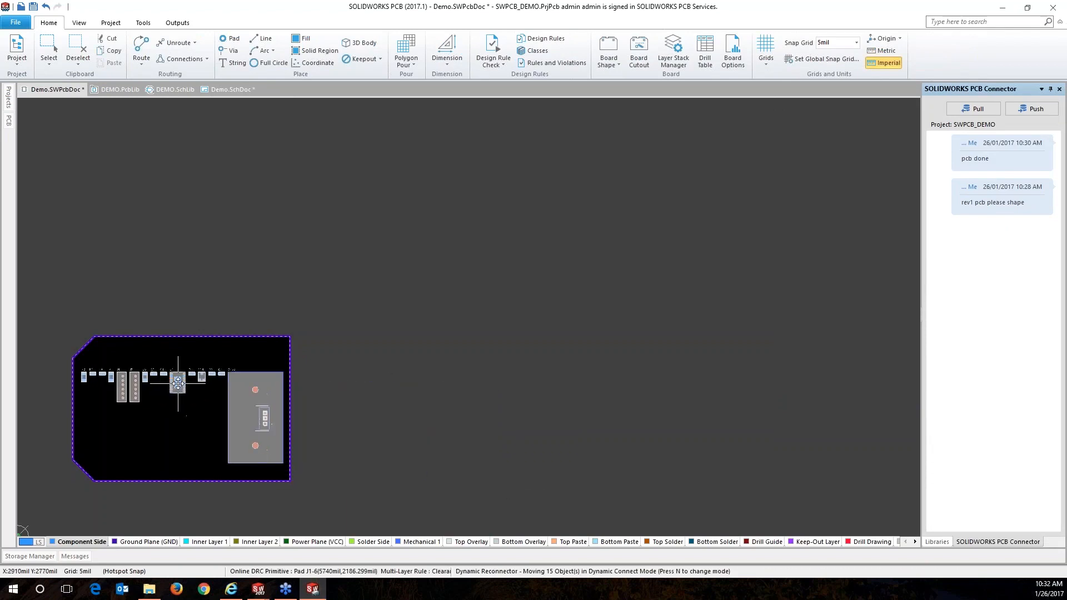
pyautogui.click(174, 426)
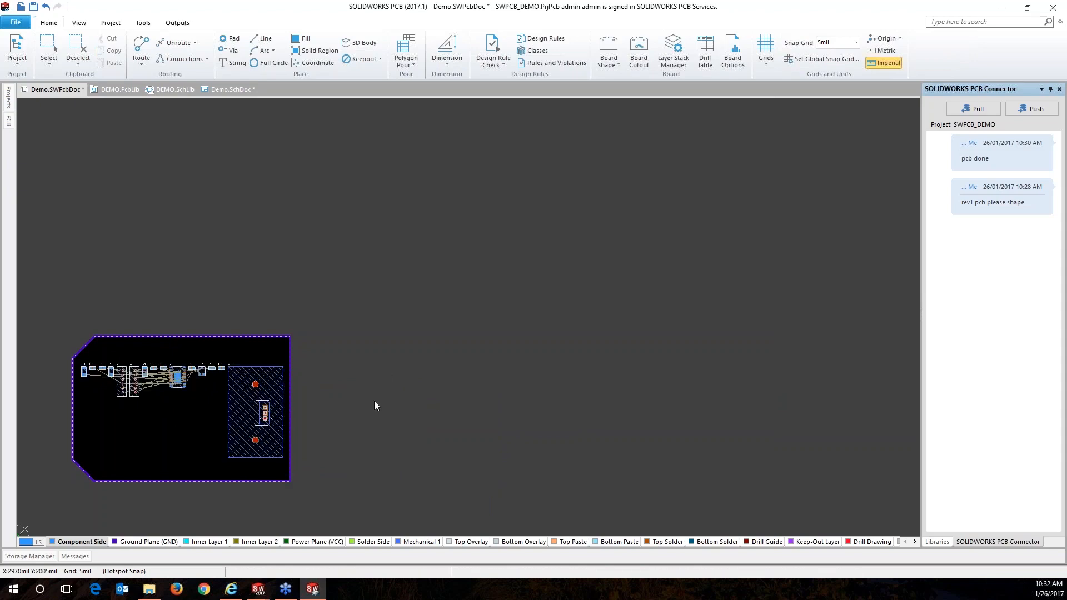
# Arrange SOLIDWORKS PCB beside SOLIDWORKS and examine the populated board in 3D from different angles.
pyautogui.click(1026, 8)
pyautogui.press('super+Right')
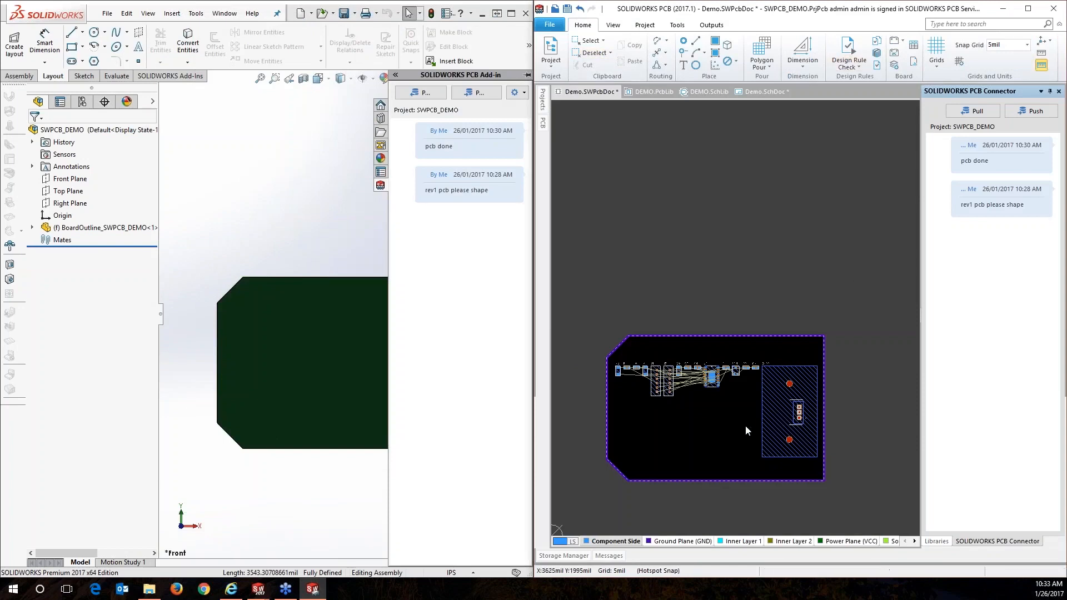
pyautogui.press('3')
pyautogui.keyDown('shift'); pyautogui.moveTo(709, 410); pyautogui.dragTo(732, 440, button='right'); pyautogui.keyUp('shift')
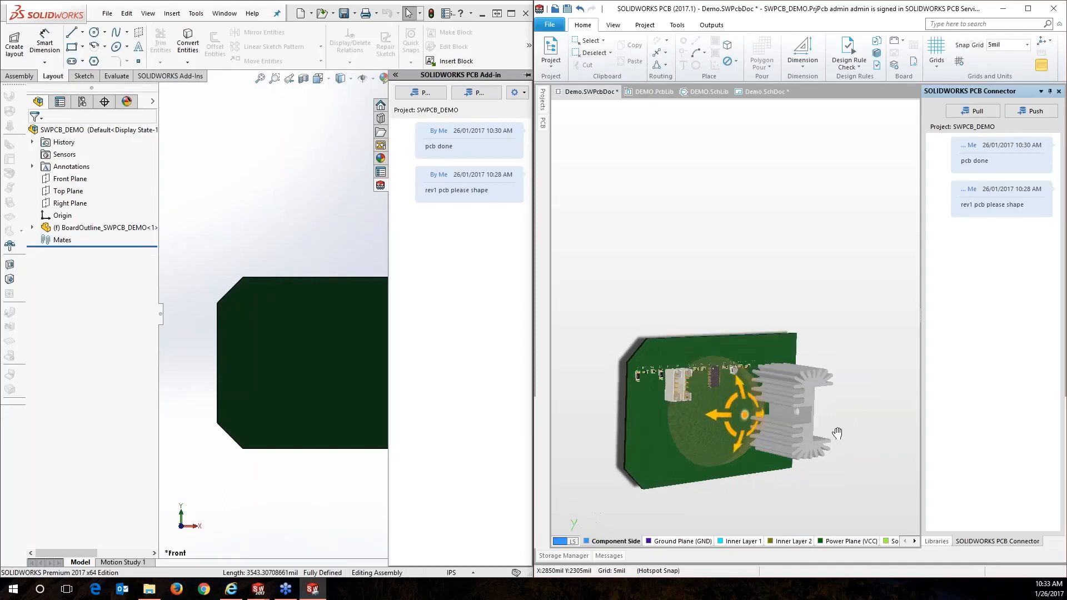
pyautogui.keyDown('shift'); pyautogui.moveTo(837, 434); pyautogui.dragTo(729, 443, button='right'); pyautogui.keyUp('shift')
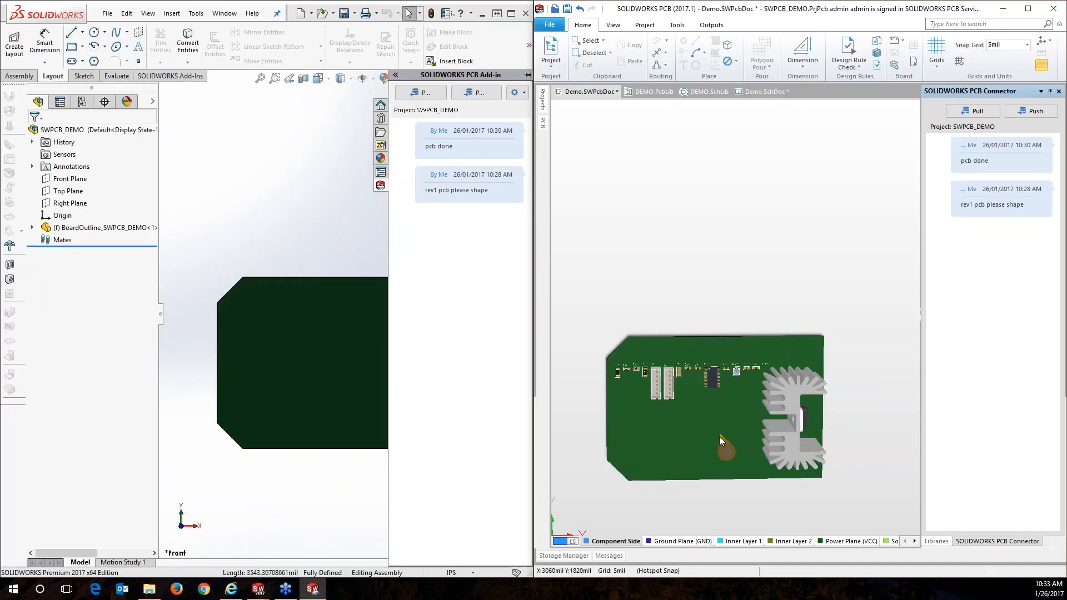
# Return the board to the 2D view and push it to the server with the comment "please place conns".
pyautogui.press('2')
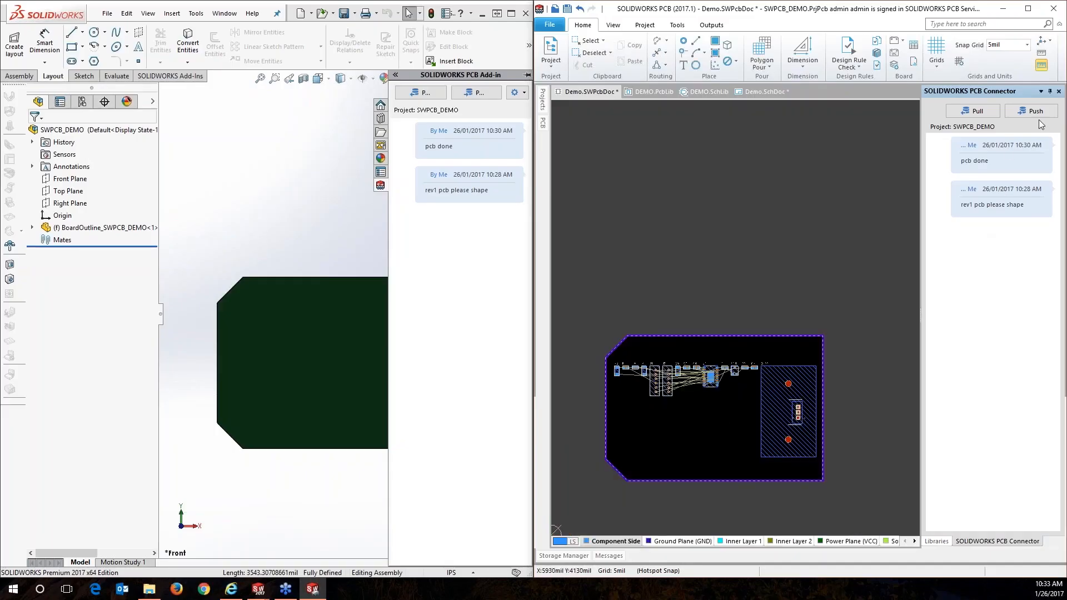
pyautogui.click(1033, 112)
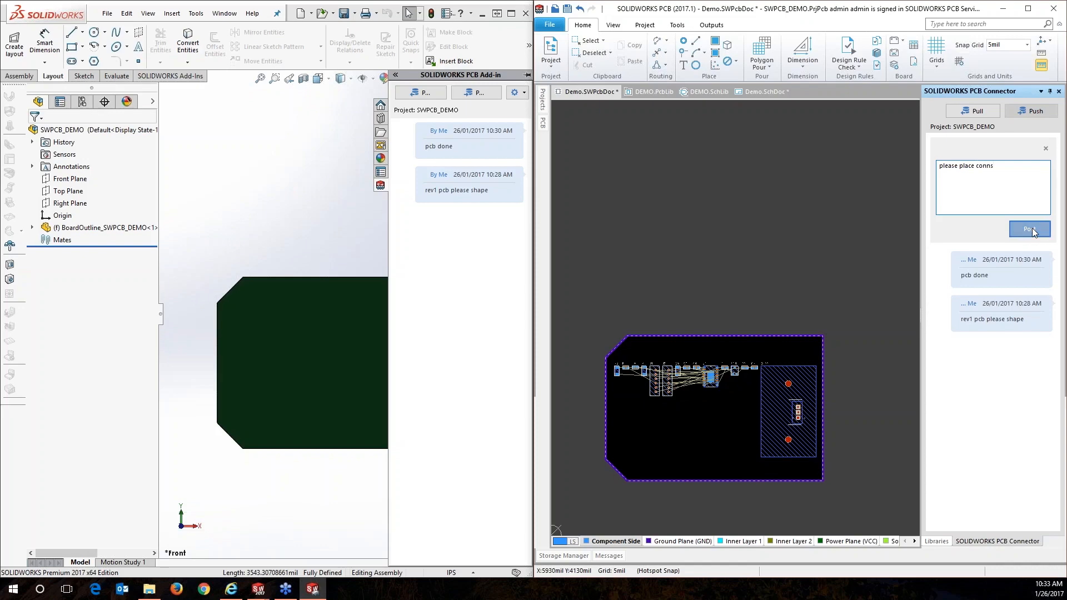
pyautogui.click(1030, 229)
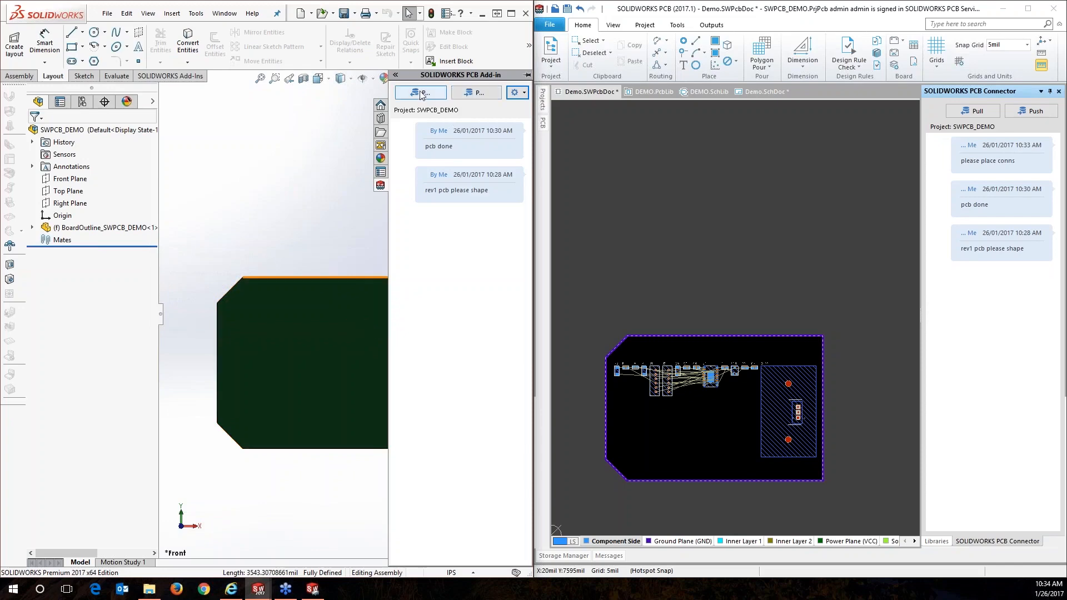
# Switch to SOLIDWORKS, pull the pushed changes and accept all the listed components into the board assembly.
pyautogui.click(424, 94)
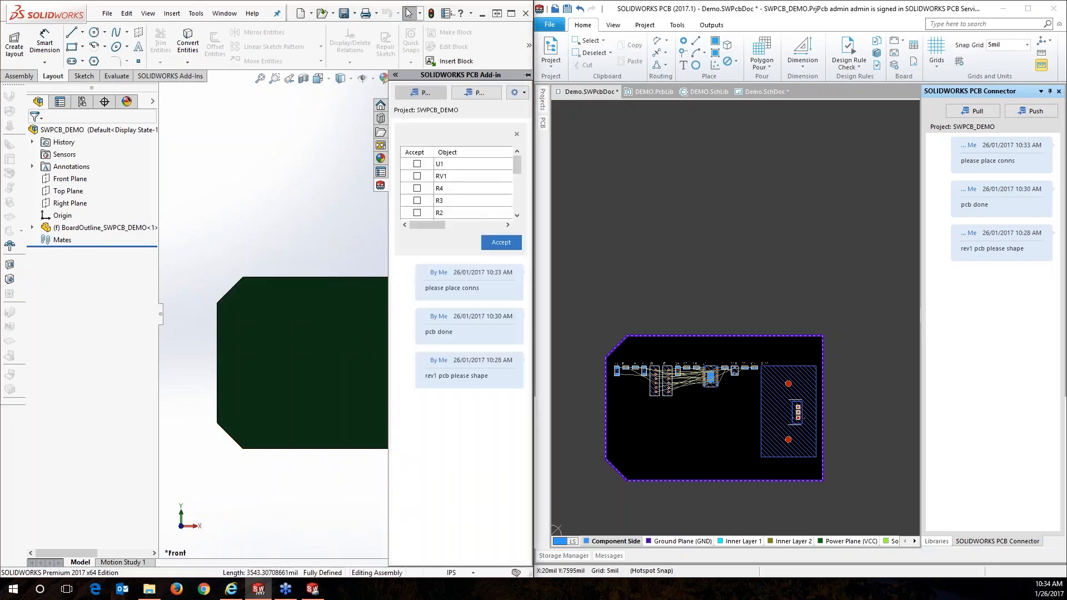
pyautogui.moveTo(518, 165); pyautogui.dragTo(525, 197)
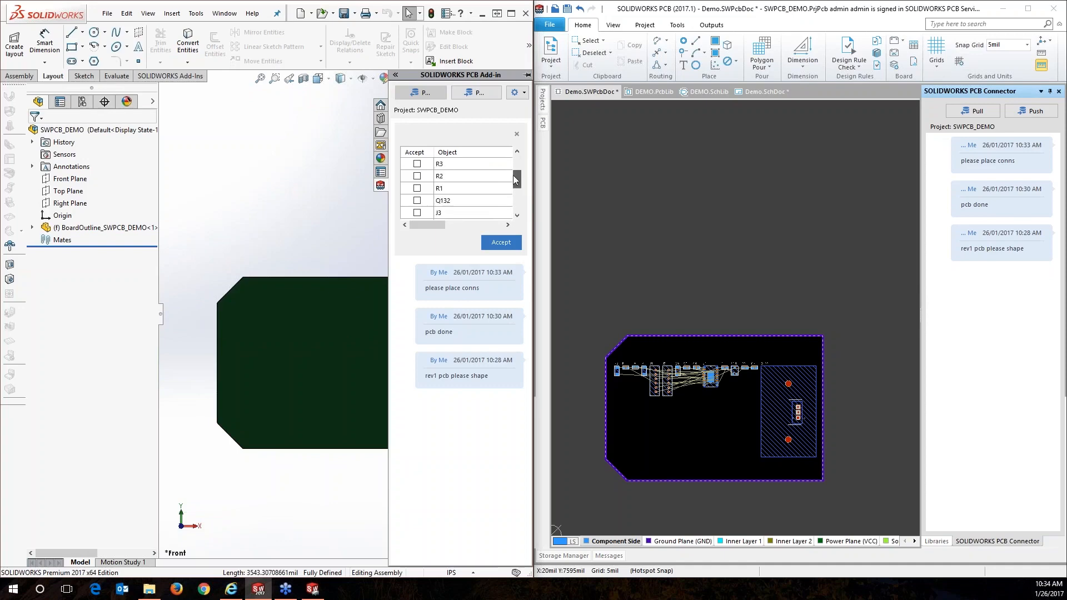
pyautogui.rightClick(420, 153)
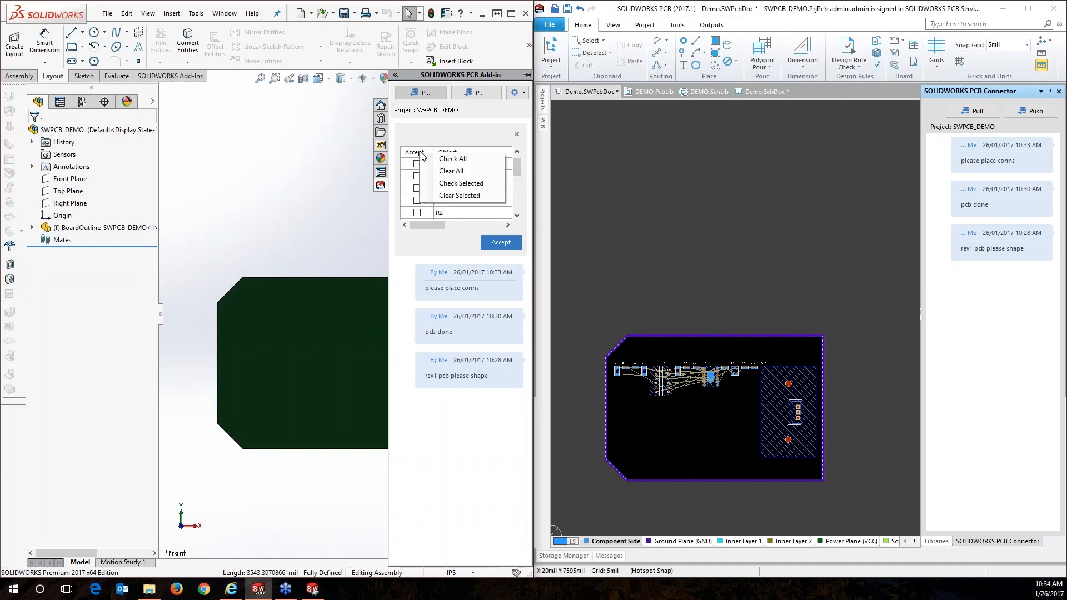
pyautogui.click(453, 161)
pyautogui.click(499, 244)
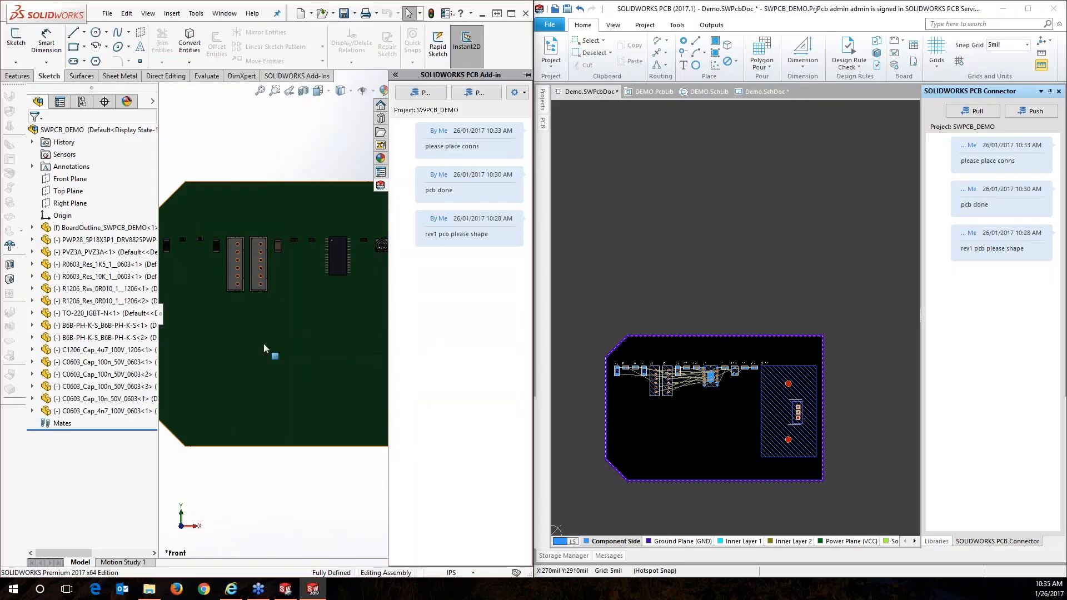
# Compare the populated board assembly in SOLIDWORKS with the 3D board in SOLIDWORKS PCB, ending with the assembly in front view.
pyautogui.click(265, 336)
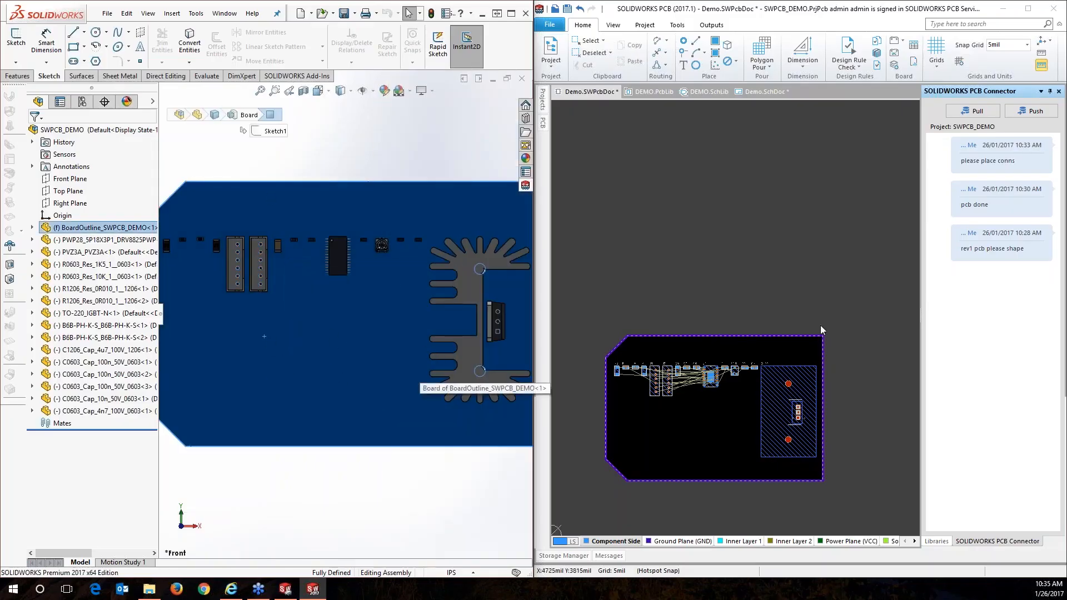
pyautogui.press('3')
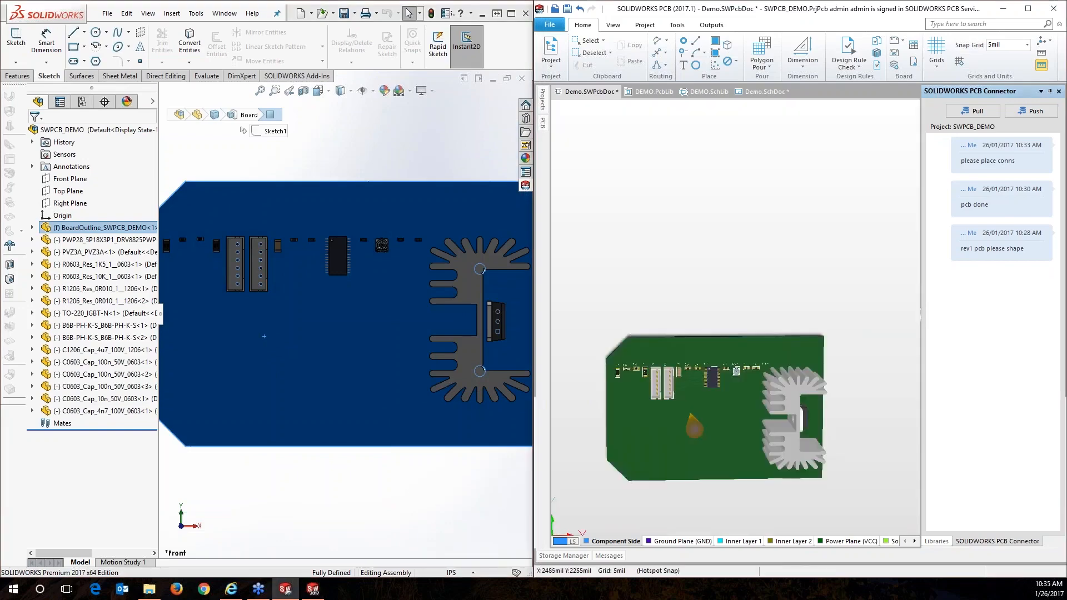
pyautogui.moveTo(693, 426); pyautogui.dragTo(686, 314, button='right')
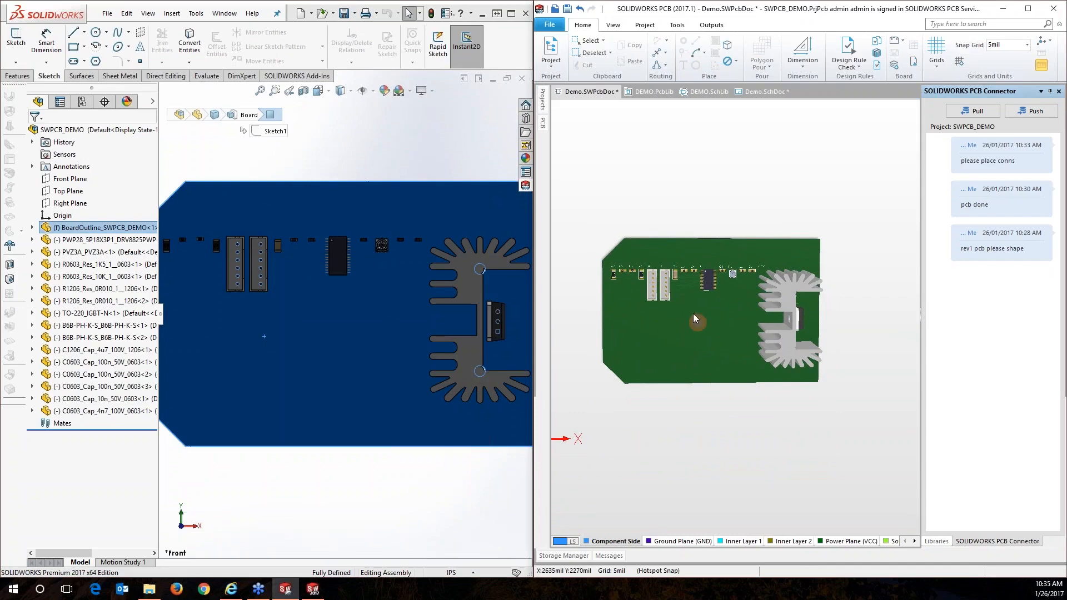
pyautogui.click(302, 309)
pyautogui.moveTo(302, 316); pyautogui.dragTo(389, 314, button='middle')
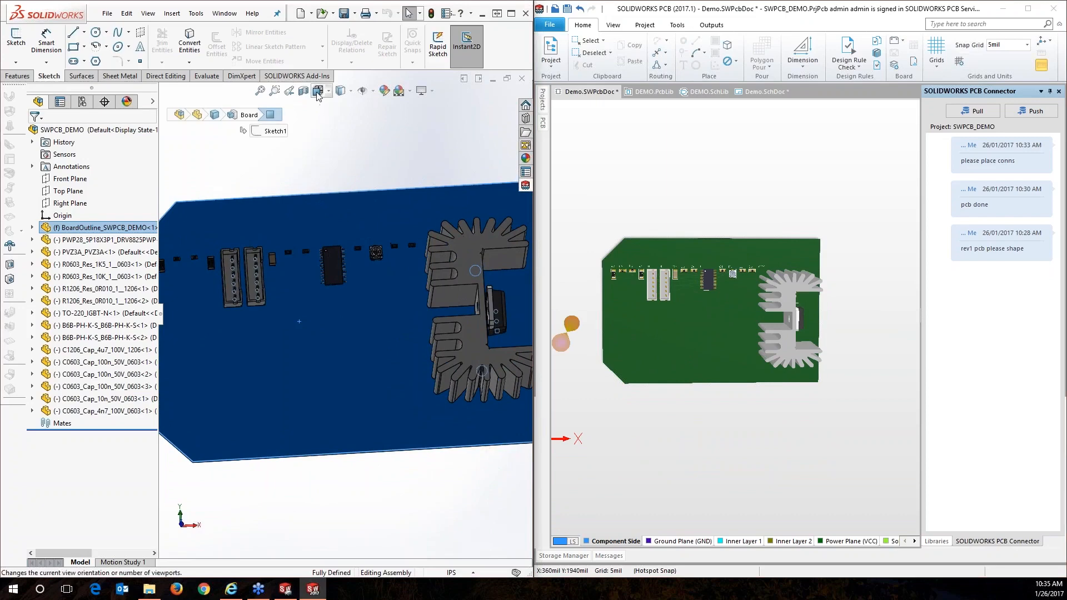
pyautogui.click(318, 95)
pyautogui.click(330, 138)
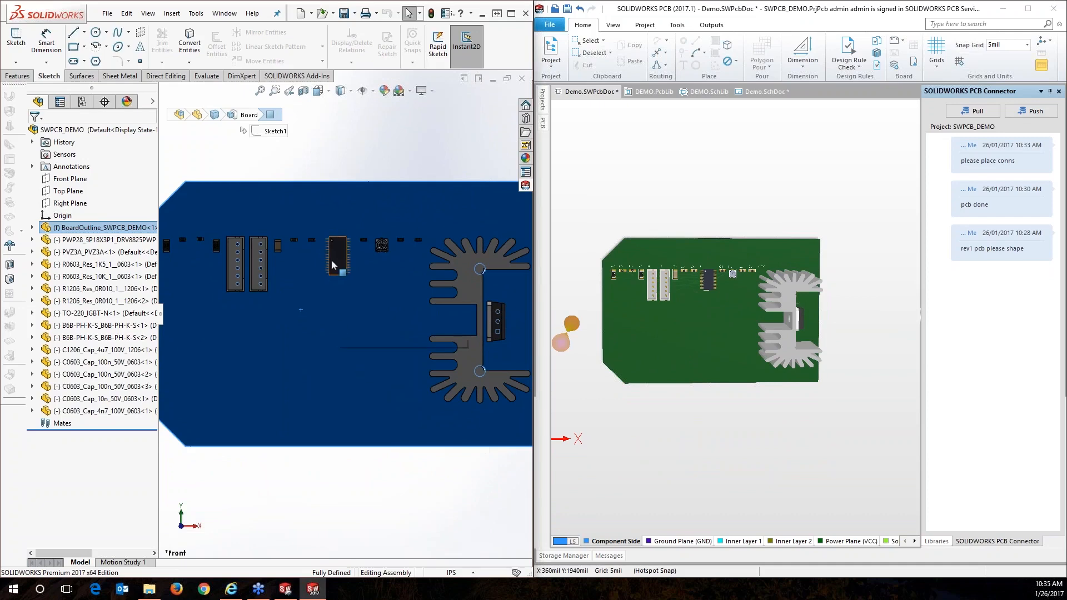
# Reposition the driver chip, small resistor R2, both six-pin connectors and the TO-220 heatsink part lower and farther left on the SOLIDWORKS board assembly.
pyautogui.moveTo(336, 268); pyautogui.dragTo(329, 340)
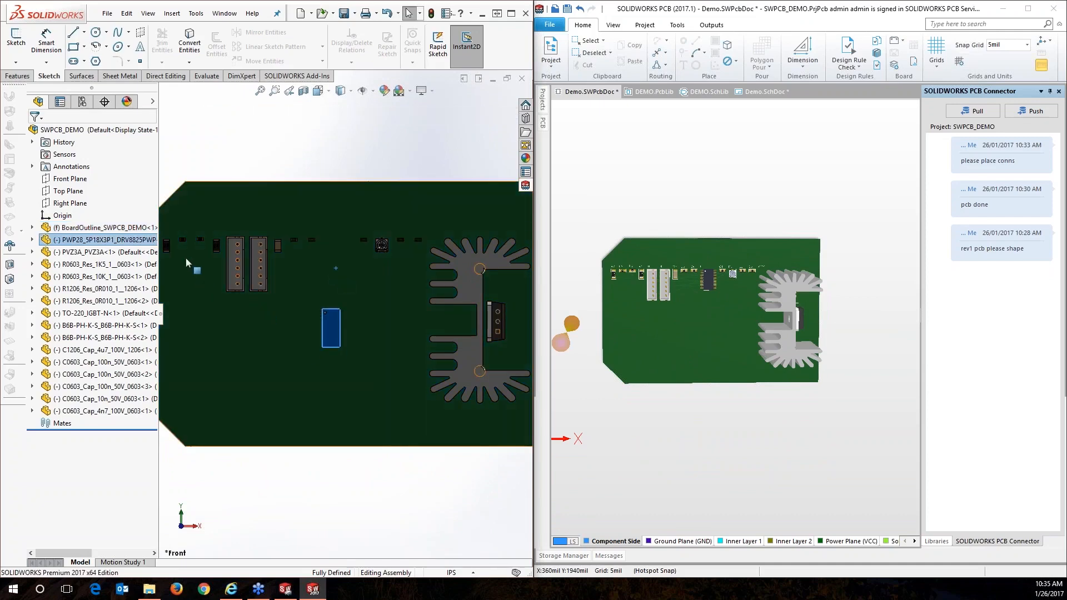
pyautogui.moveTo(165, 248); pyautogui.dragTo(197, 346)
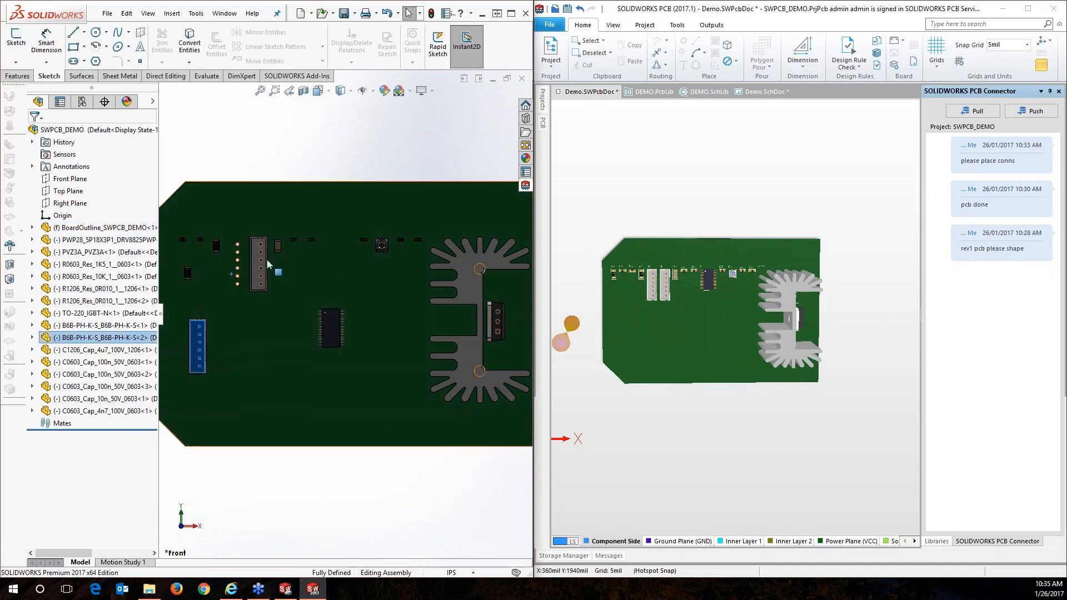
pyautogui.moveTo(268, 264); pyautogui.dragTo(240, 411)
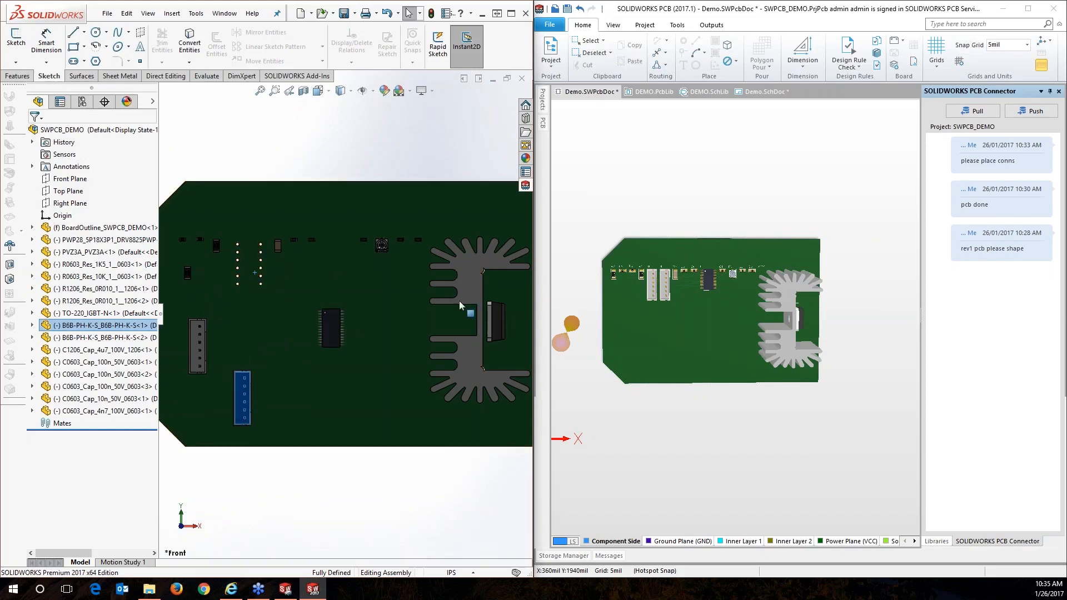
pyautogui.moveTo(470, 290); pyautogui.dragTo(418, 310)
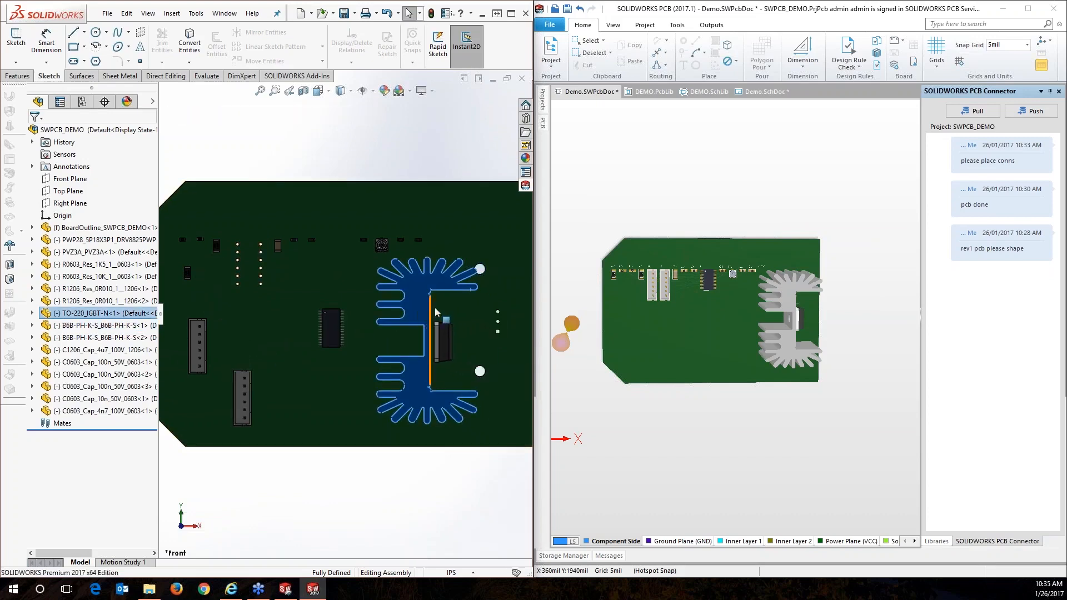
# Push the component moves from SOLIDWORKS to the server with the comment "done".
pyautogui.click(525, 186)
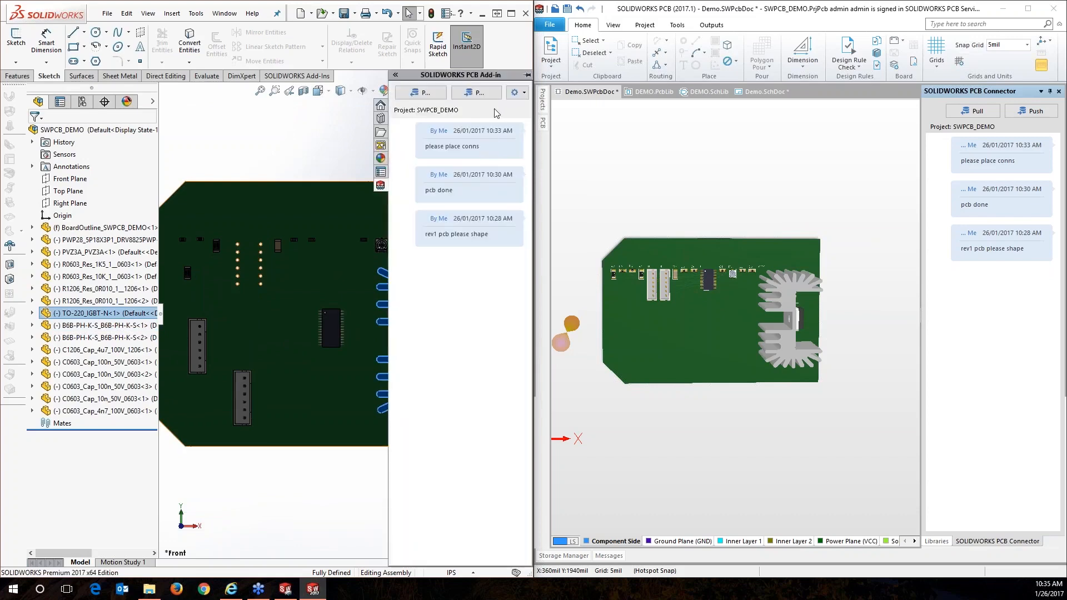
pyautogui.click(480, 95)
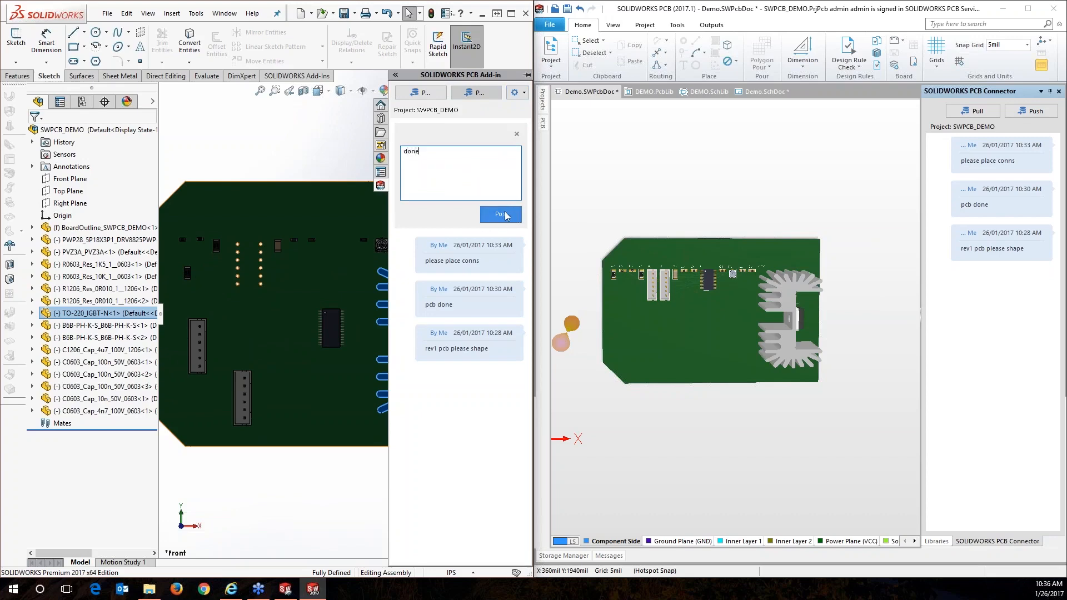
pyautogui.click(503, 215)
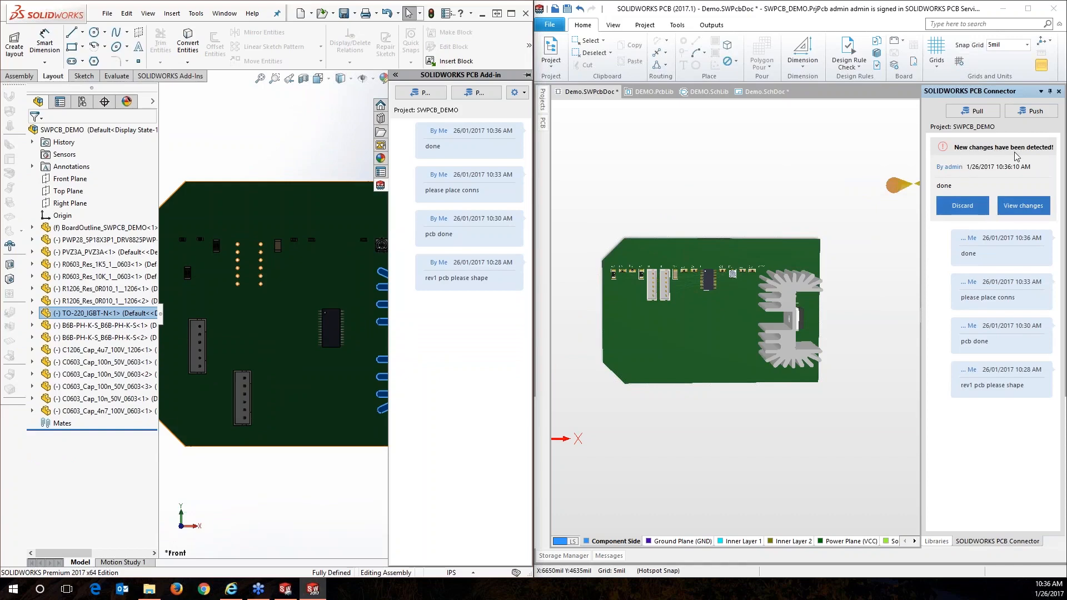
# Switch to SOLIDWORKS PCB, preview the pulled placement changes for U1, R2, Q132, J3 and J1, and accept them all.
pyautogui.click(1025, 204)
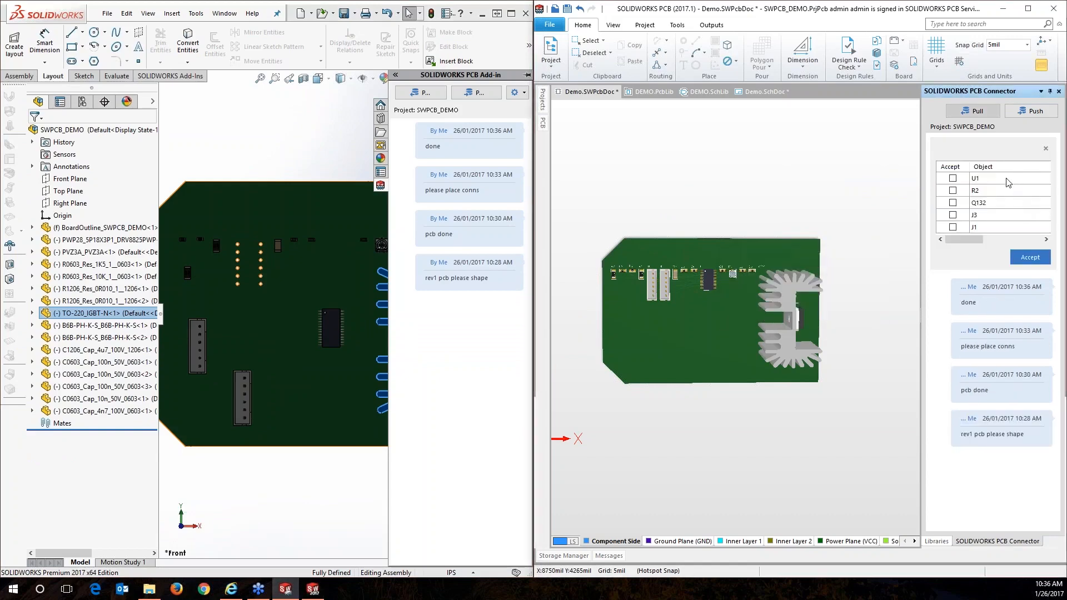
pyautogui.click(1007, 178)
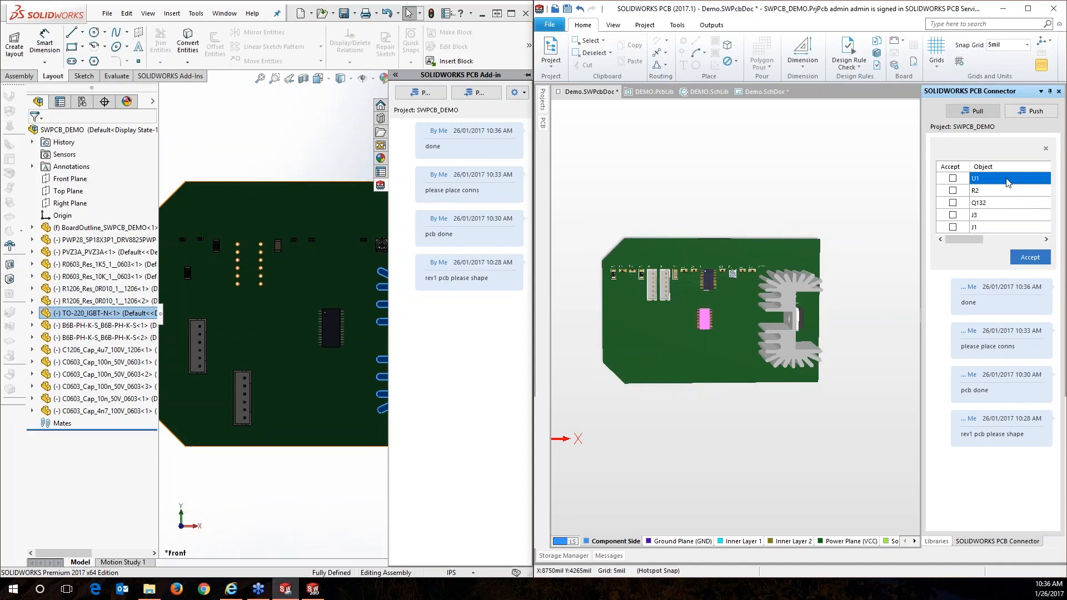
pyautogui.keyDown('shift'); pyautogui.click(1002, 229); pyautogui.keyUp('shift')
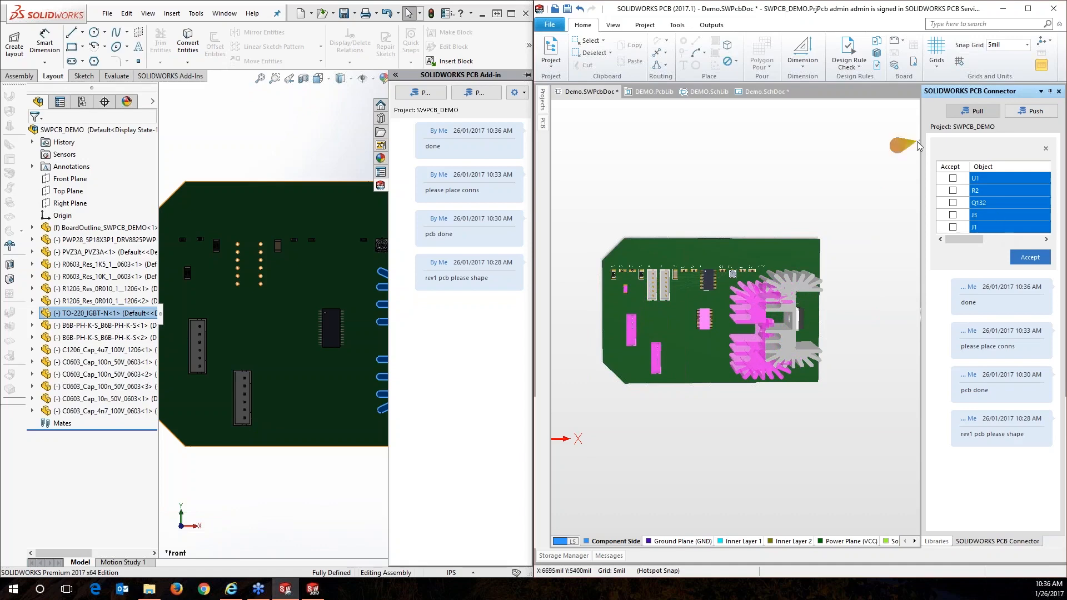
pyautogui.rightClick(952, 170)
pyautogui.click(977, 180)
pyautogui.click(1032, 257)
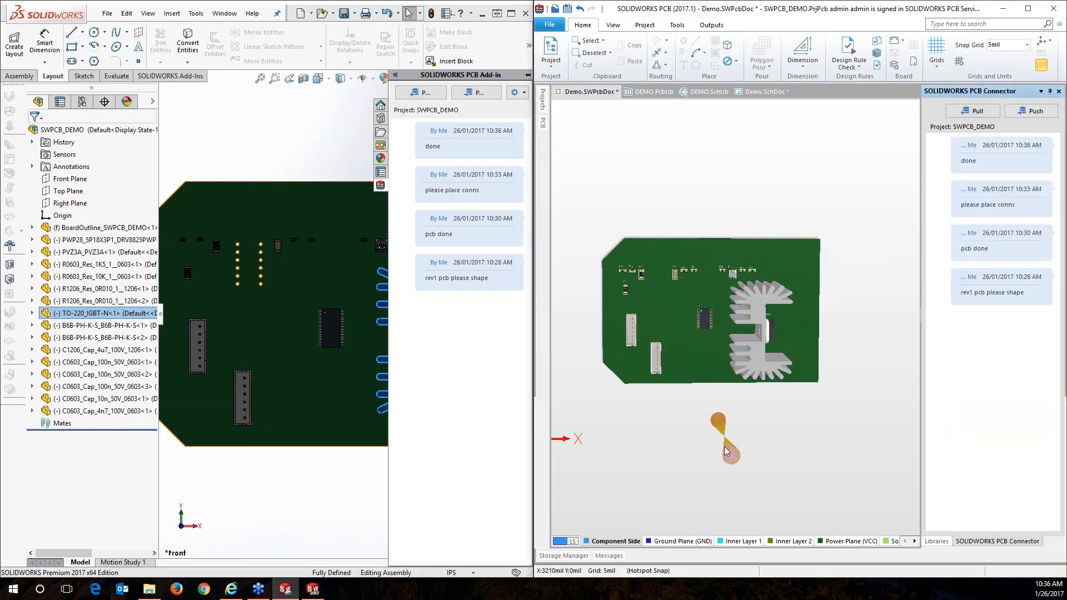
# Return the updated board to the 2D view and maximize the SOLIDWORKS PCB window.
pyautogui.press('2')
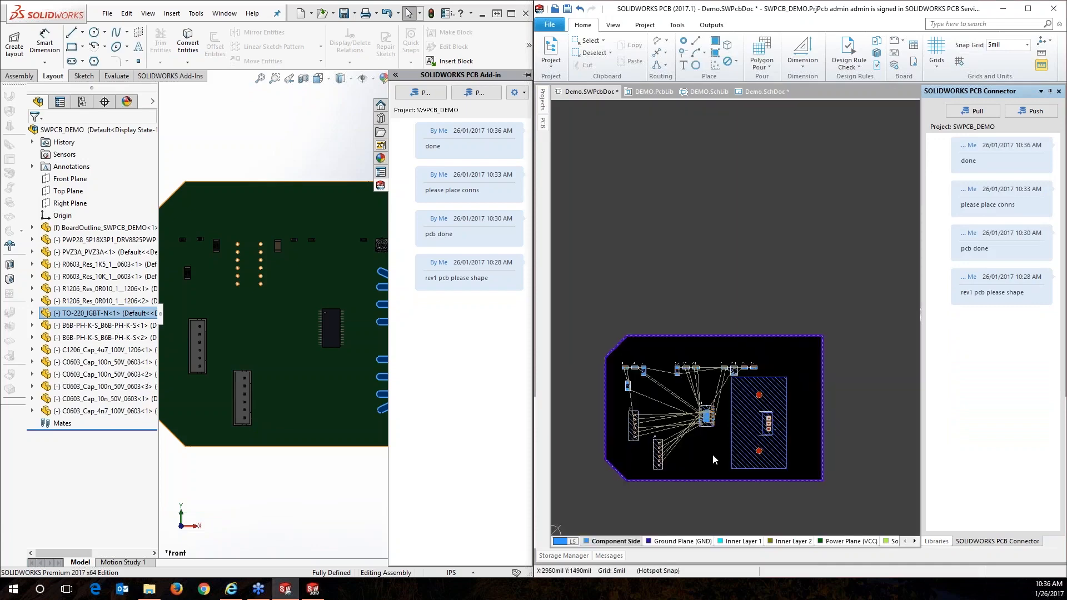
pyautogui.scroll(1, 713, 455)
pyautogui.scroll(-1, 714, 455)
pyautogui.click(1029, 9)
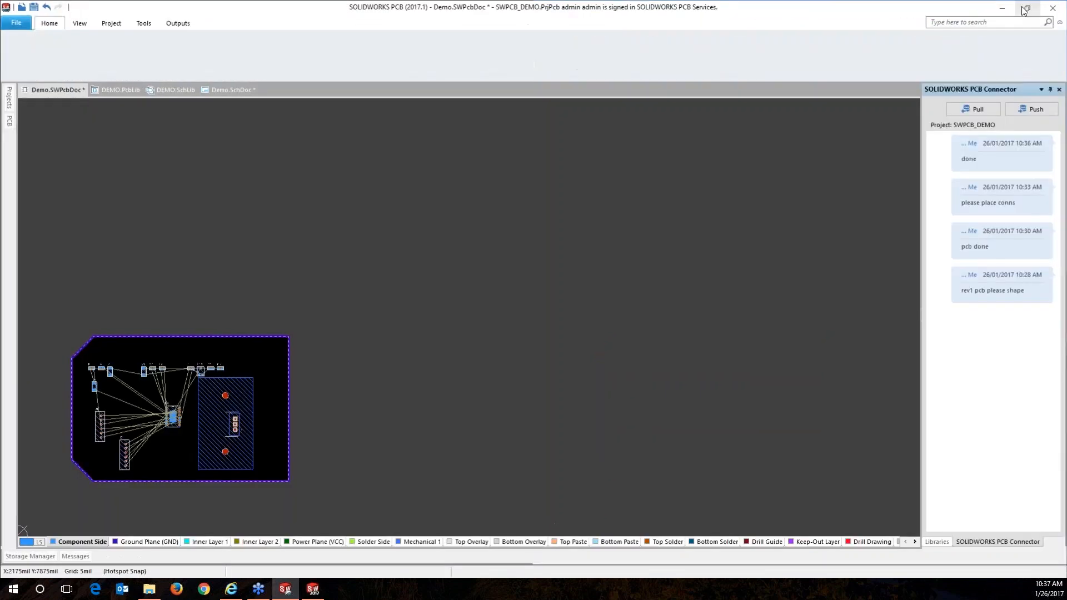
pyautogui.moveTo(200, 446); pyautogui.dragTo(226, 437, button='right')
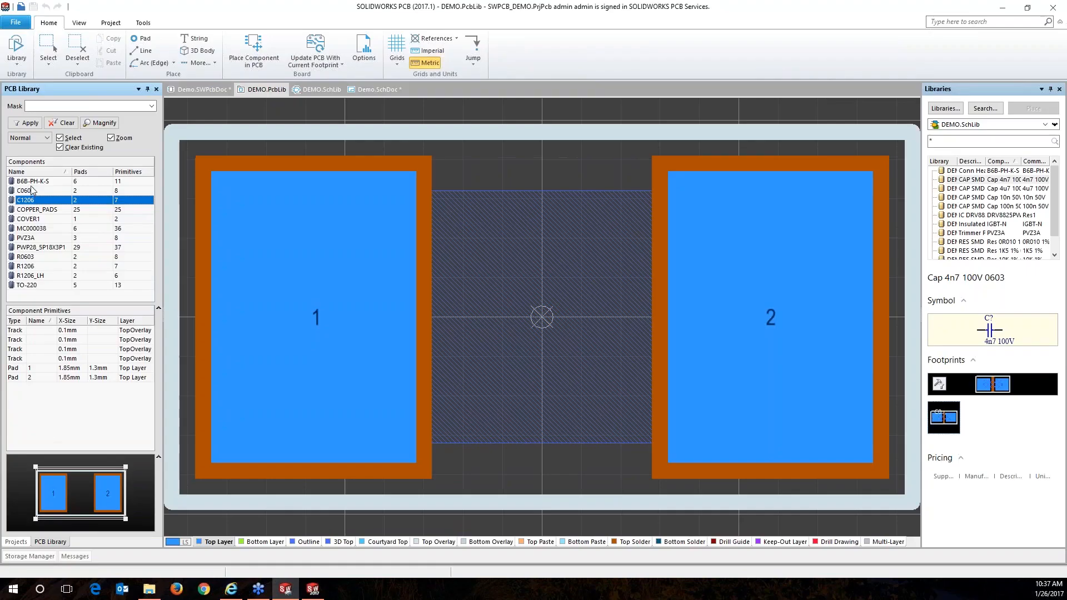
# Browse the C0603, B6B-PH-K-S, R0603 and MC000038 footprints in DEMO.PcbLib, and examine the MC000038 terminal block in 3D.
pyautogui.click(39, 191)
pyautogui.click(38, 181)
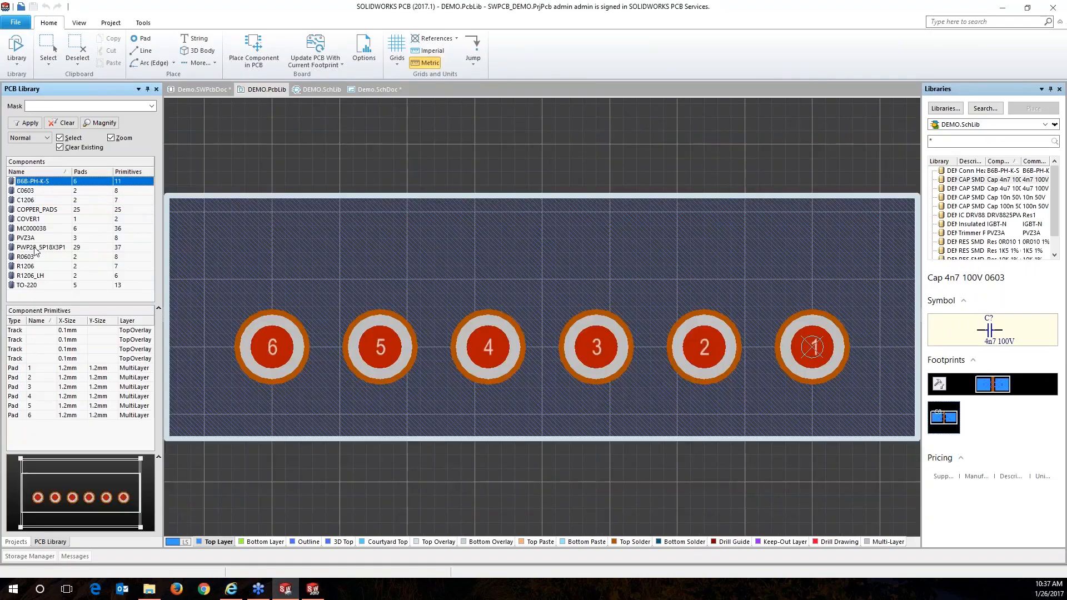
pyautogui.click(37, 257)
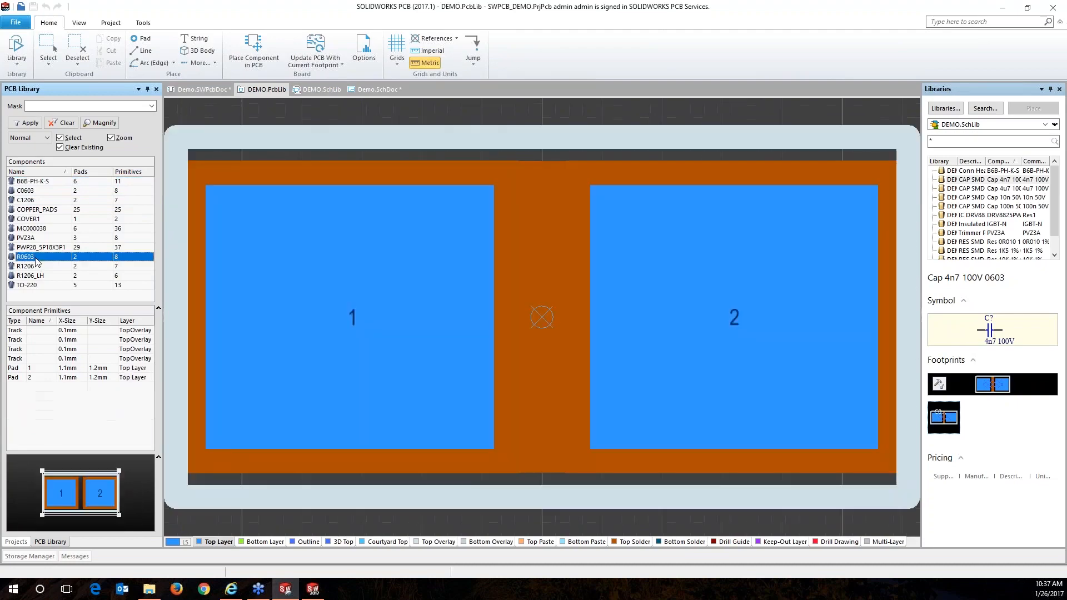
pyautogui.click(46, 229)
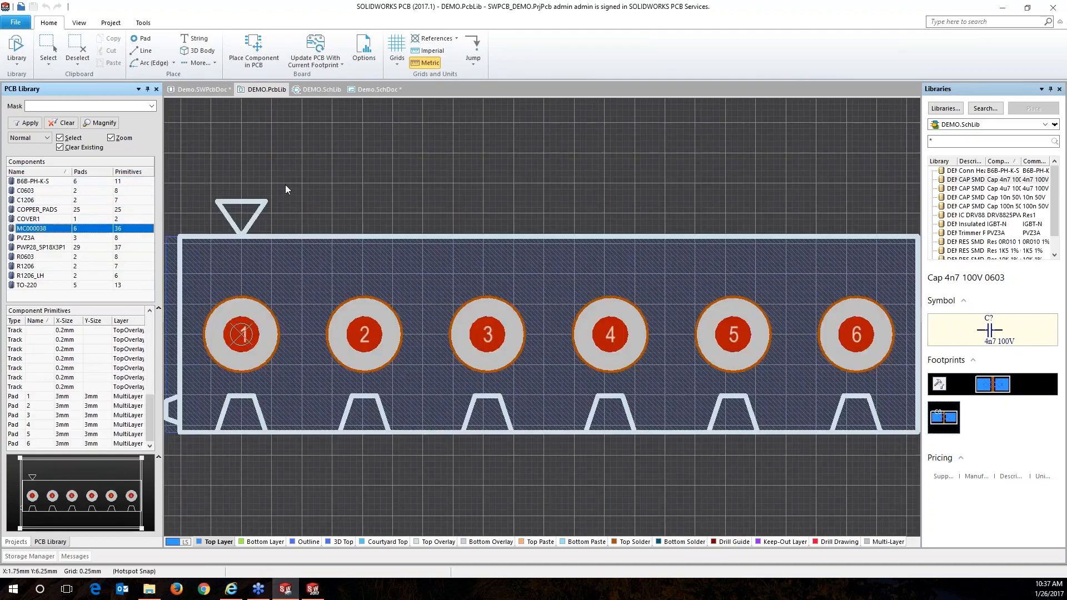
pyautogui.press('3')
pyautogui.moveTo(711, 405); pyautogui.dragTo(482, 418, button='right')
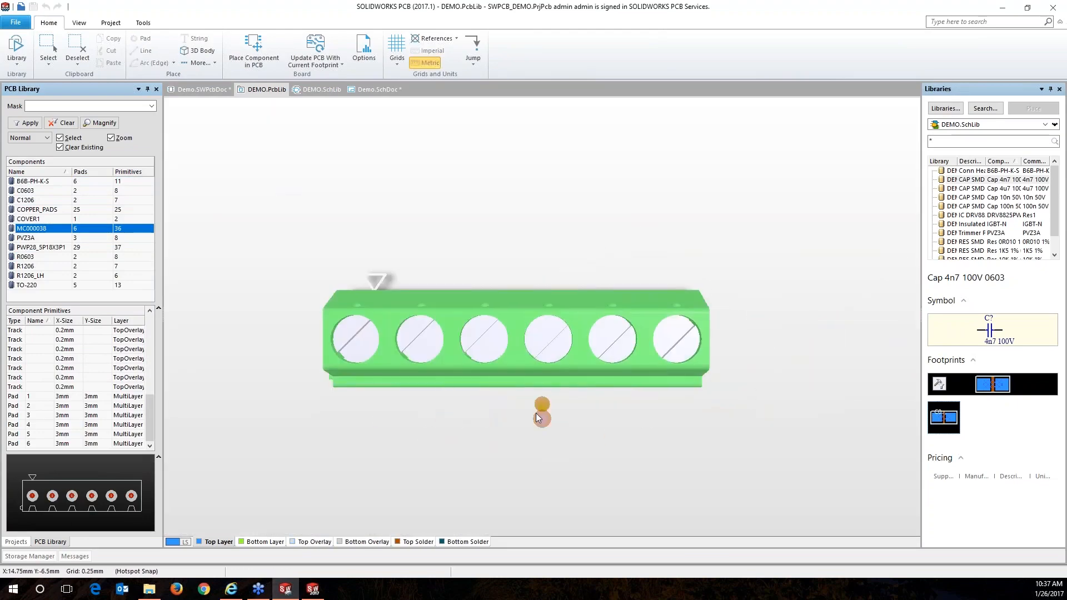
pyautogui.moveTo(562, 349)
pyautogui.keyDown('shift'); pyautogui.mouseDown(button='right')
pyautogui.moveTo(584, 260)
pyautogui.moveTo(555, 357)
pyautogui.mouseUp(button='right'); pyautogui.keyUp('shift')
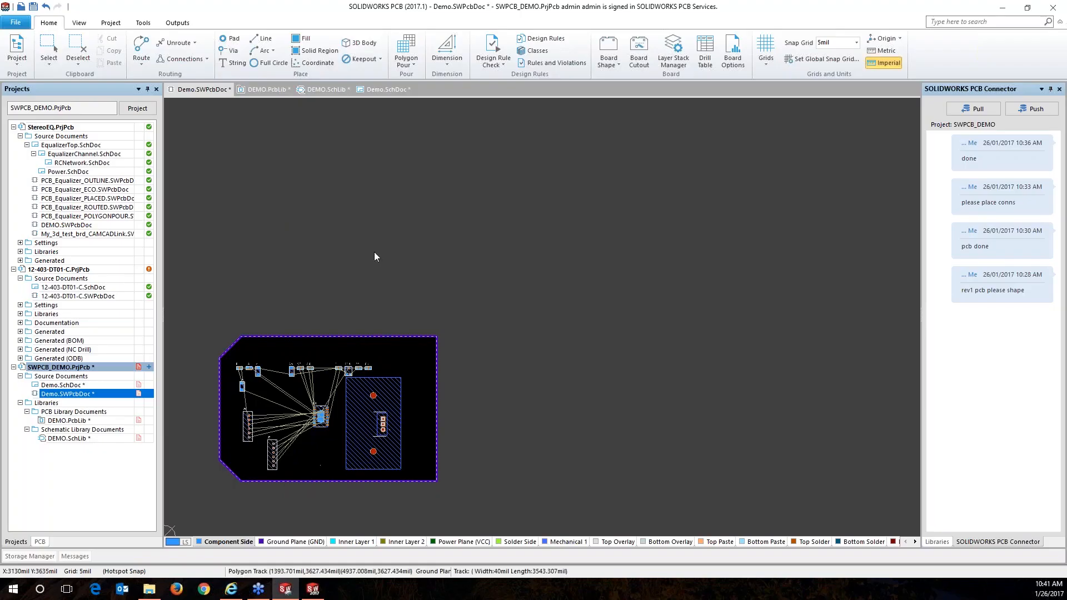
pyautogui.rightClick(370, 184)
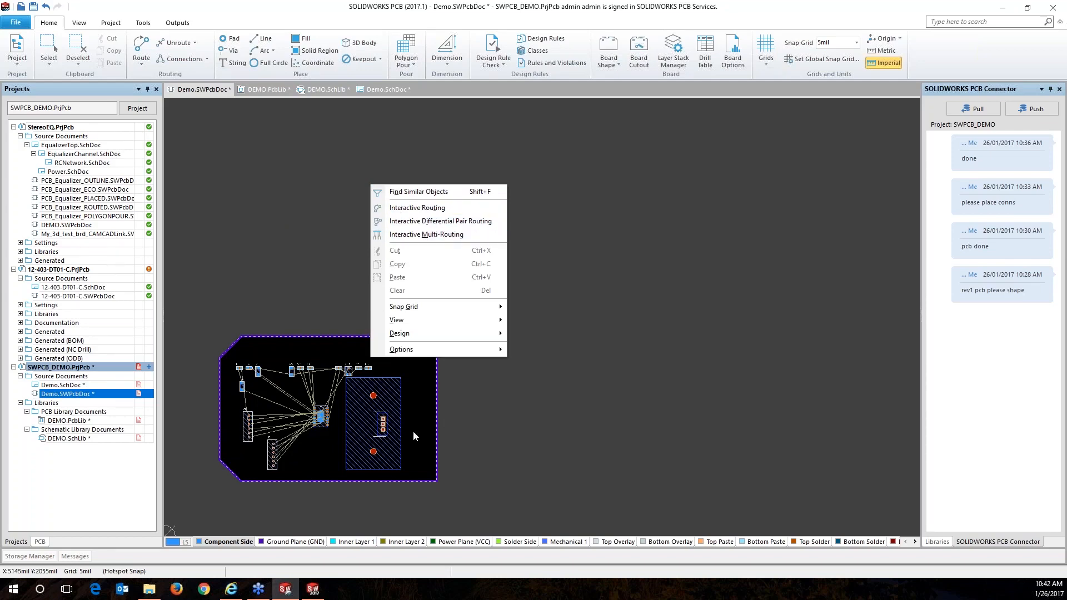
pyautogui.click(328, 451)
pyautogui.moveTo(328, 451); pyautogui.dragTo(311, 456, button='right')
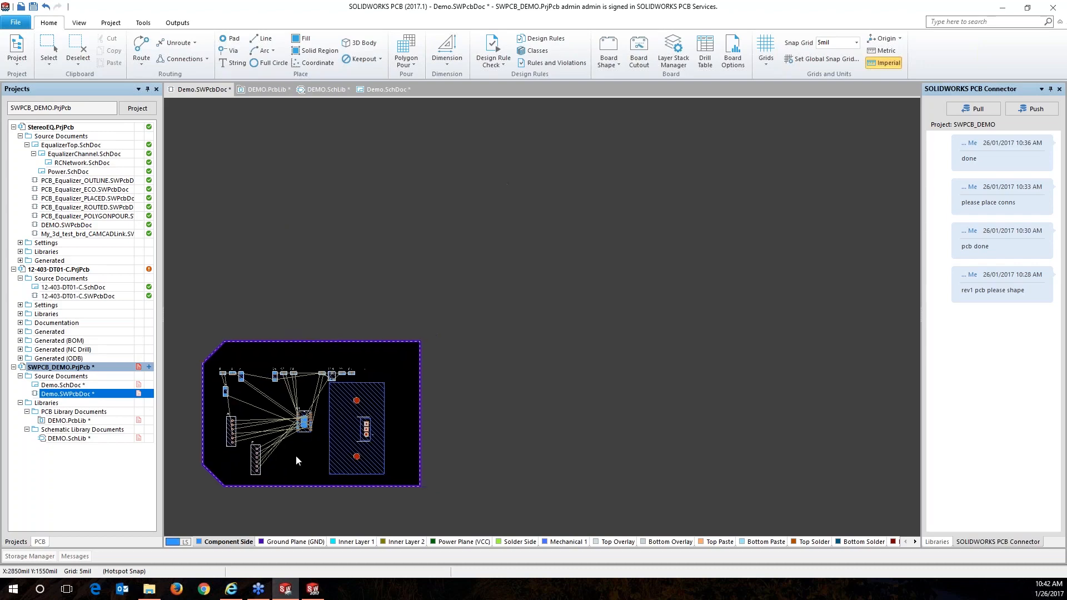
pyautogui.scroll(3, 288, 459)
pyautogui.scroll(-3, 293, 455)
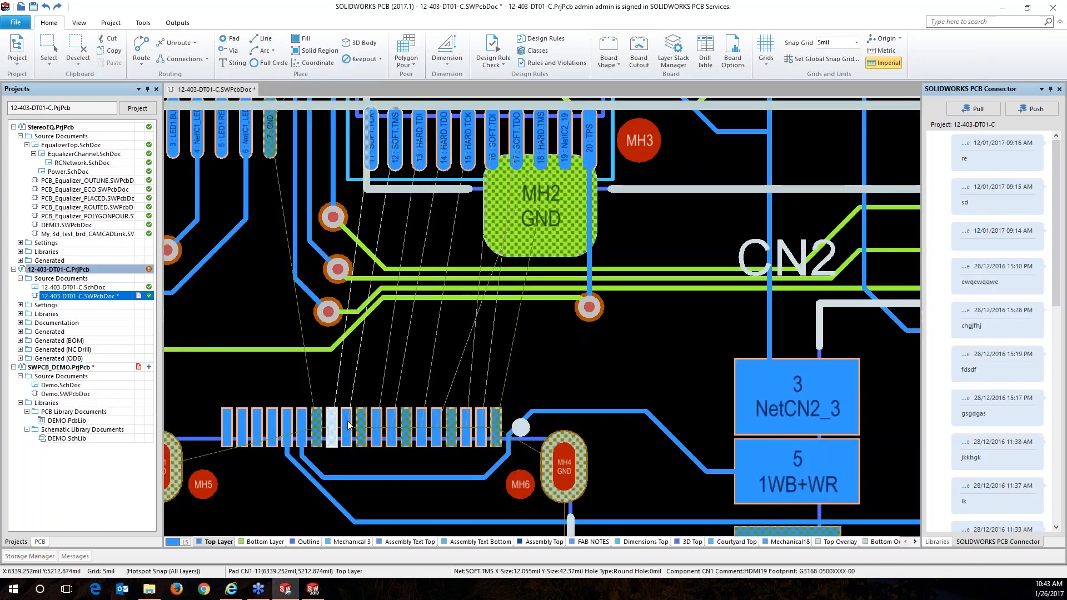
# Route four CN1 pads, including CN1-11 and CN1-8, together to connector pins 11 to 14 using Interactive Multi-Routing on the top layer.
pyautogui.keyDown('shift'); pyautogui.click(346, 427); pyautogui.keyUp('shift')
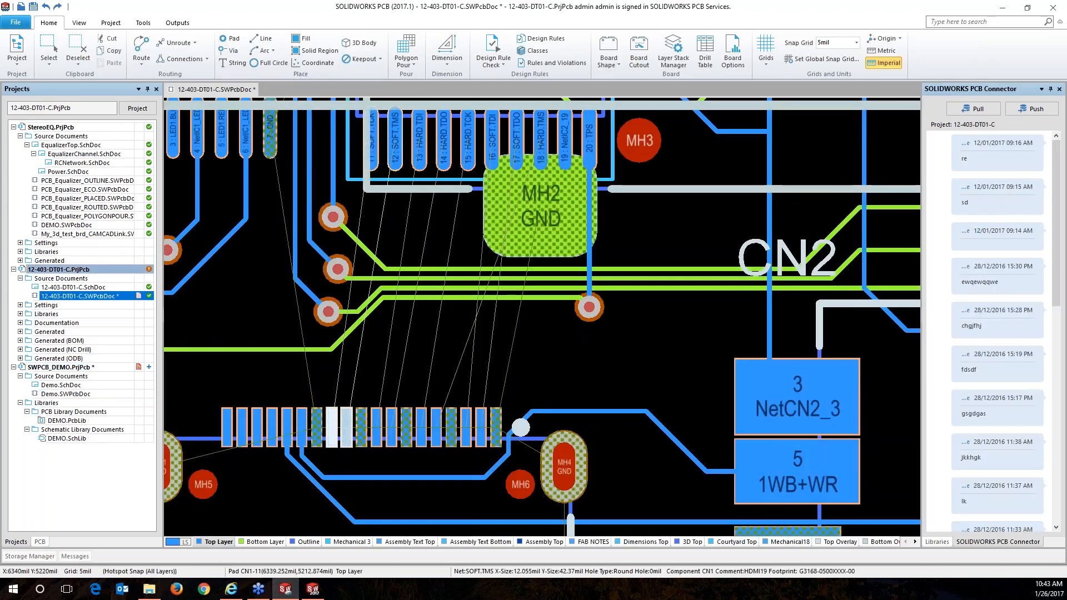
pyautogui.keyDown('shift'); pyautogui.click(376, 427); pyautogui.keyUp('shift')
pyautogui.keyDown('shift'); pyautogui.click(391, 427); pyautogui.keyUp('shift')
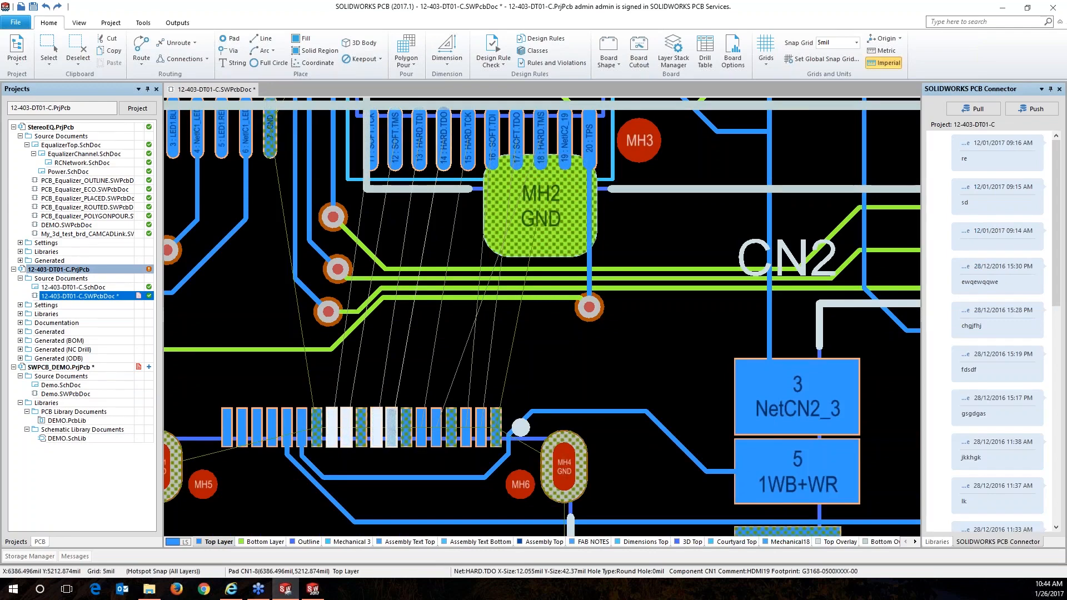
pyautogui.rightClick(555, 341)
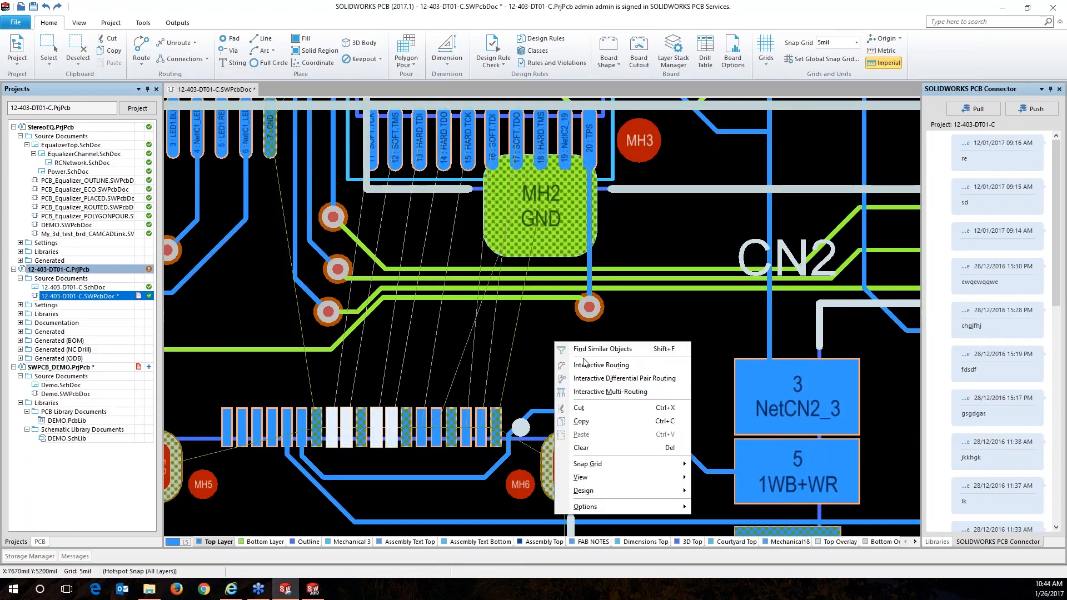
pyautogui.click(608, 392)
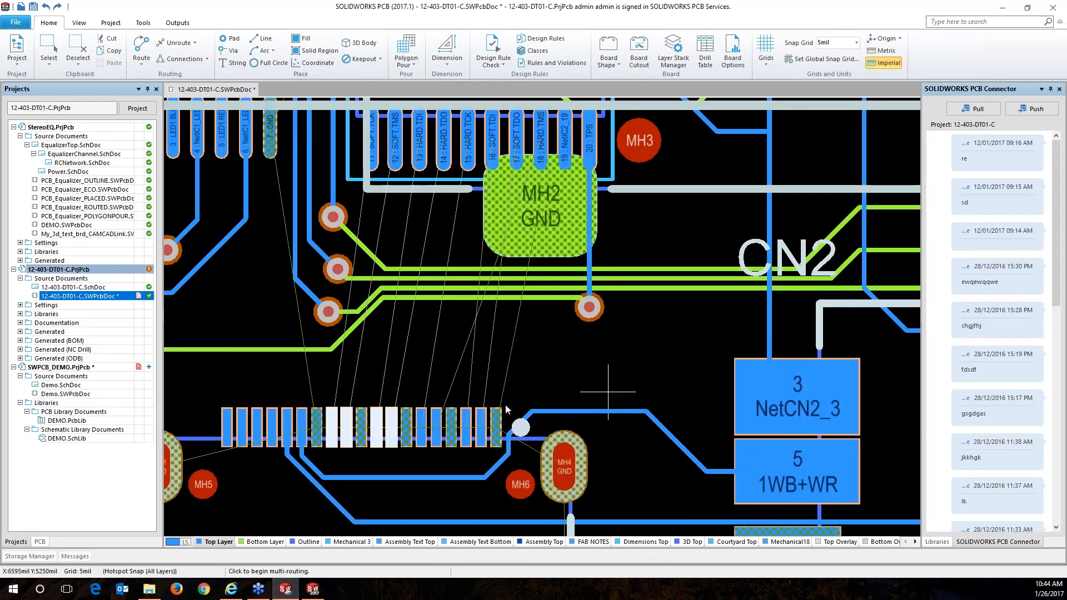
pyautogui.click(383, 429)
pyautogui.click(400, 364)
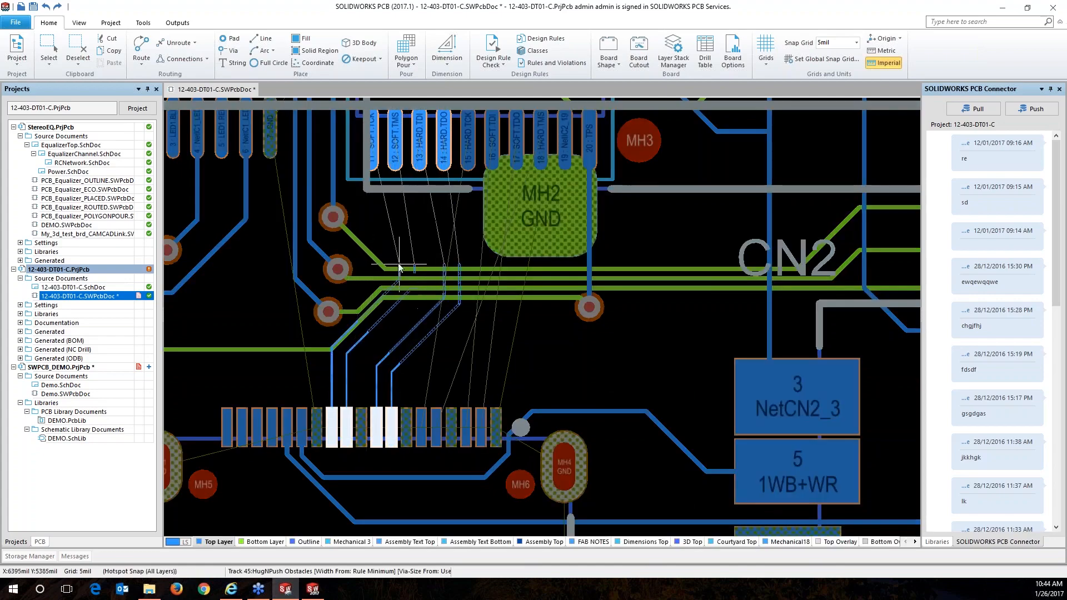
pyautogui.keyDown('ctrl'); pyautogui.click(381, 221); pyautogui.keyUp('ctrl')
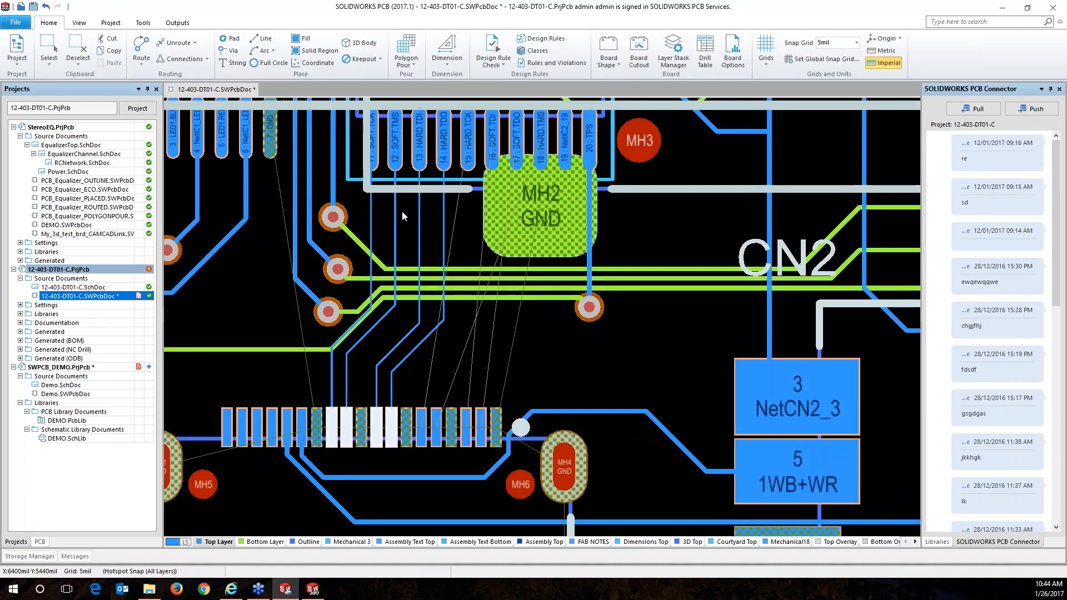
pyautogui.moveTo(391, 353); pyautogui.dragTo(356, 356)
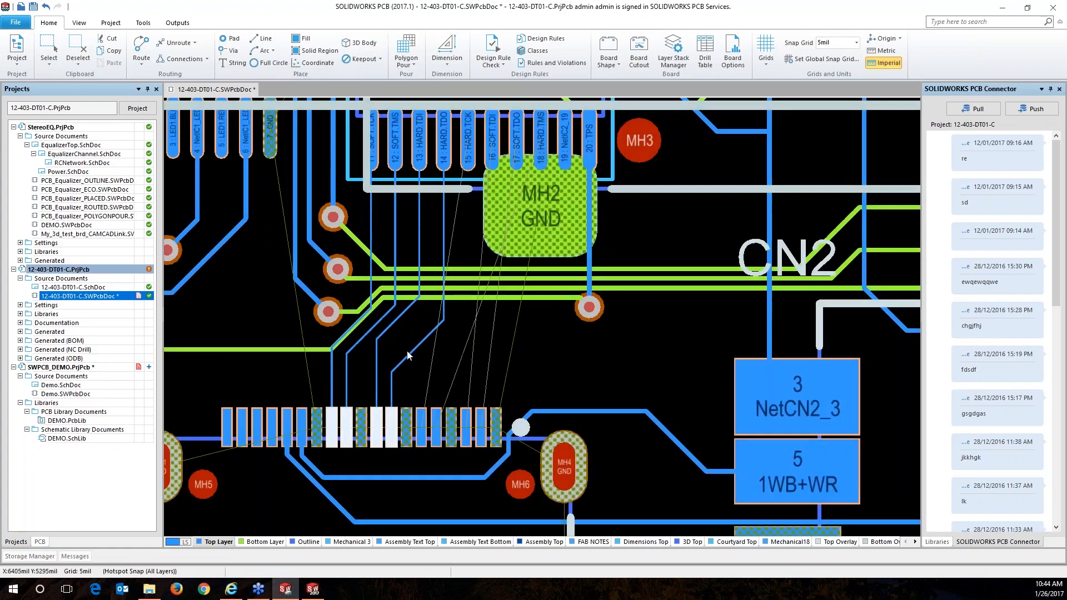
# Route the D- and D+ differential pair from the CN1_US pads toward IC1_CP on the top layer using Interactive Differential Pair Routing.
pyautogui.scroll(10, 487, 325)
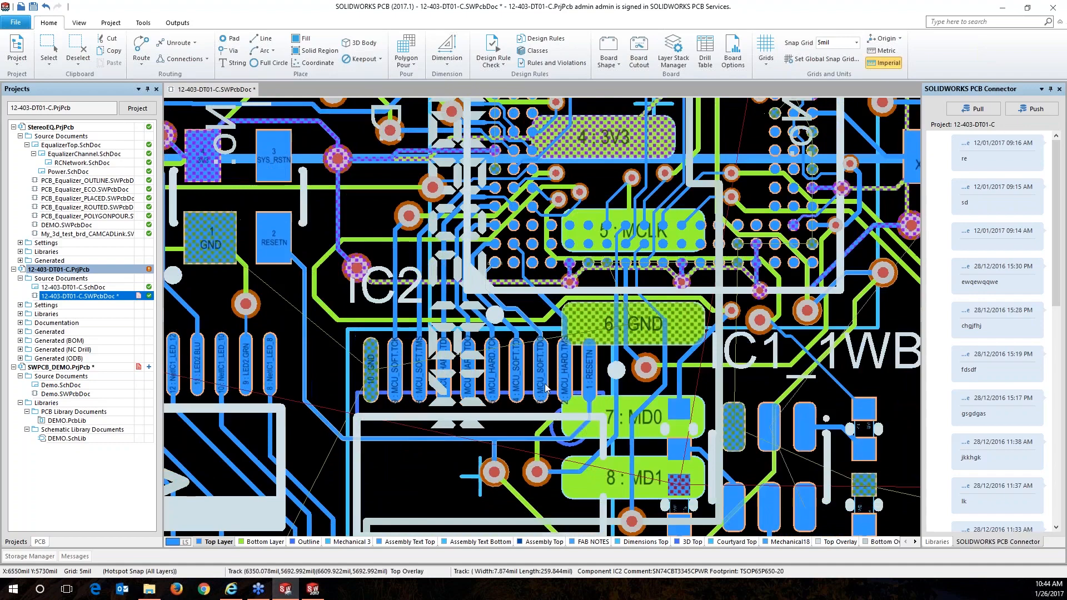
pyautogui.scroll(8, 545, 388)
pyautogui.moveTo(796, 266); pyautogui.dragTo(538, 131, button='right')
pyautogui.keyDown('ctrl'); pyautogui.scroll(-3, 519, 210); pyautogui.keyUp('ctrl')
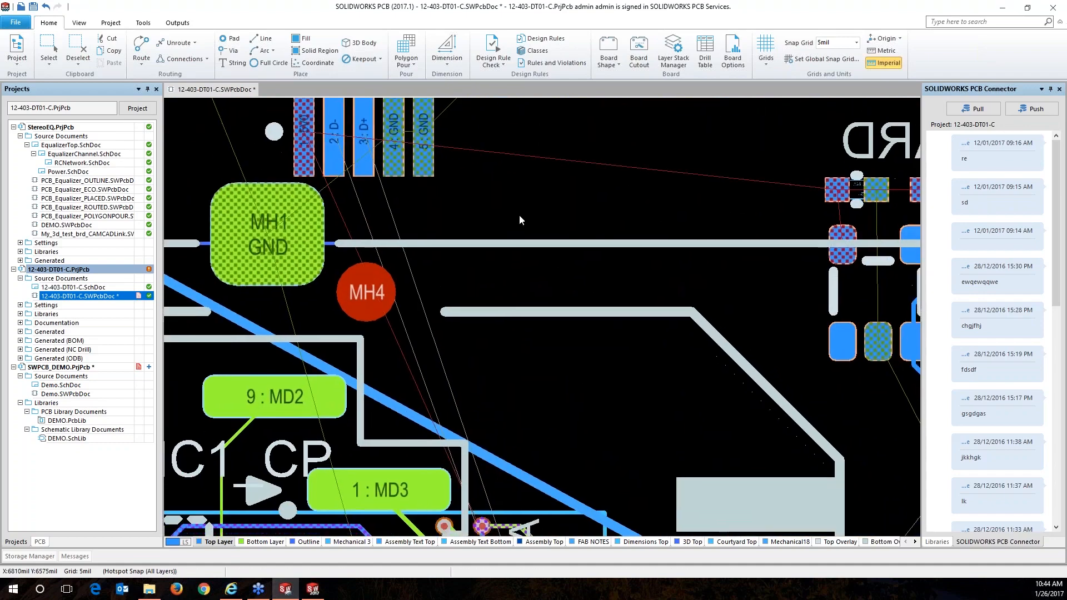
pyautogui.moveTo(579, 274); pyautogui.dragTo(590, 250, button='right')
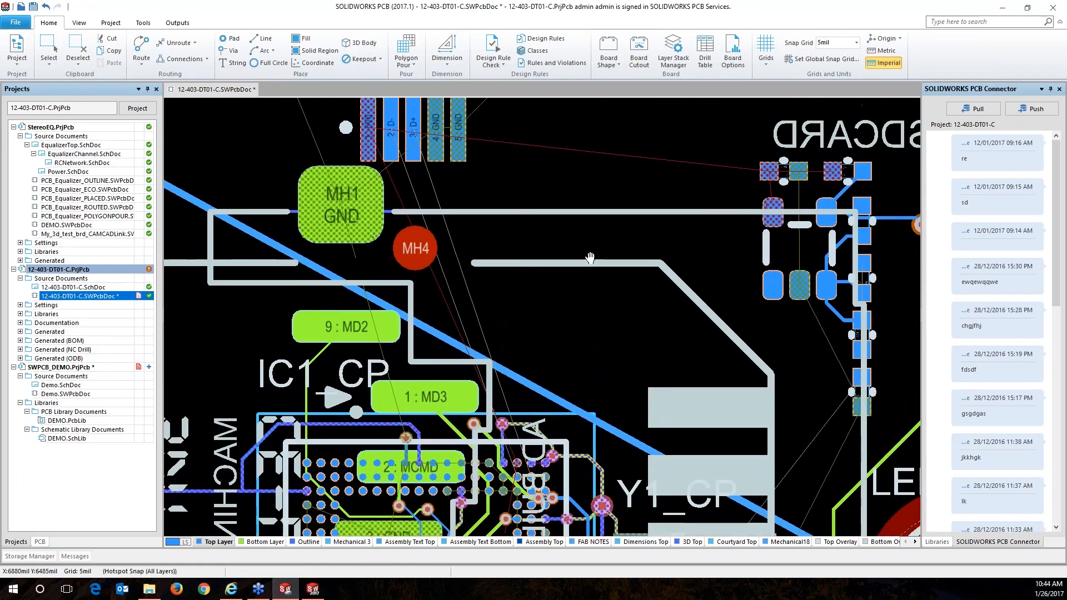
pyautogui.rightClick(568, 122)
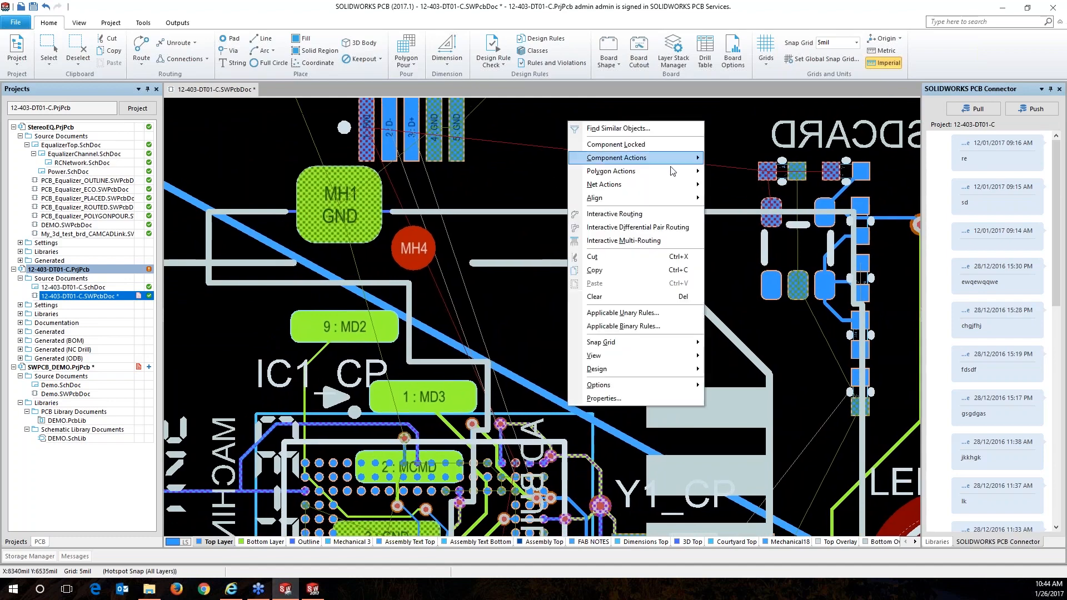
pyautogui.click(648, 228)
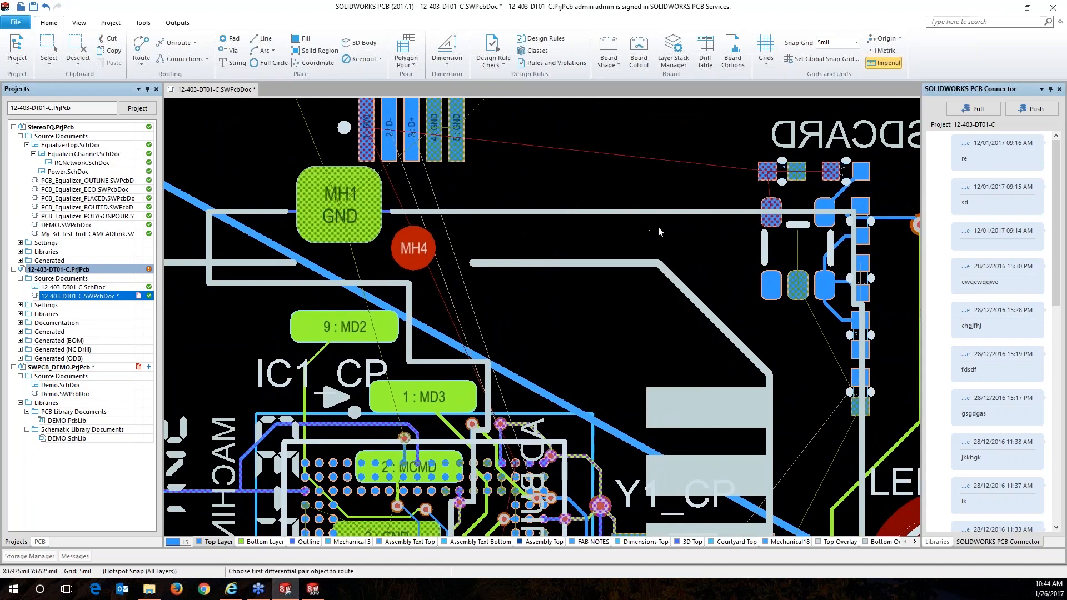
pyautogui.click(411, 134)
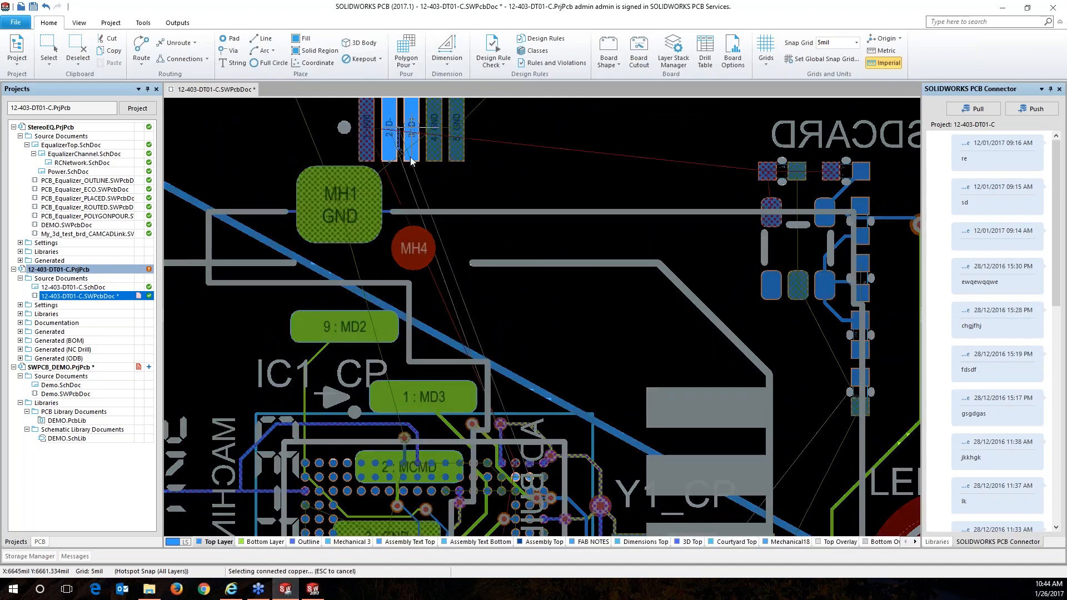
pyautogui.press('3')
pyautogui.click(447, 211)
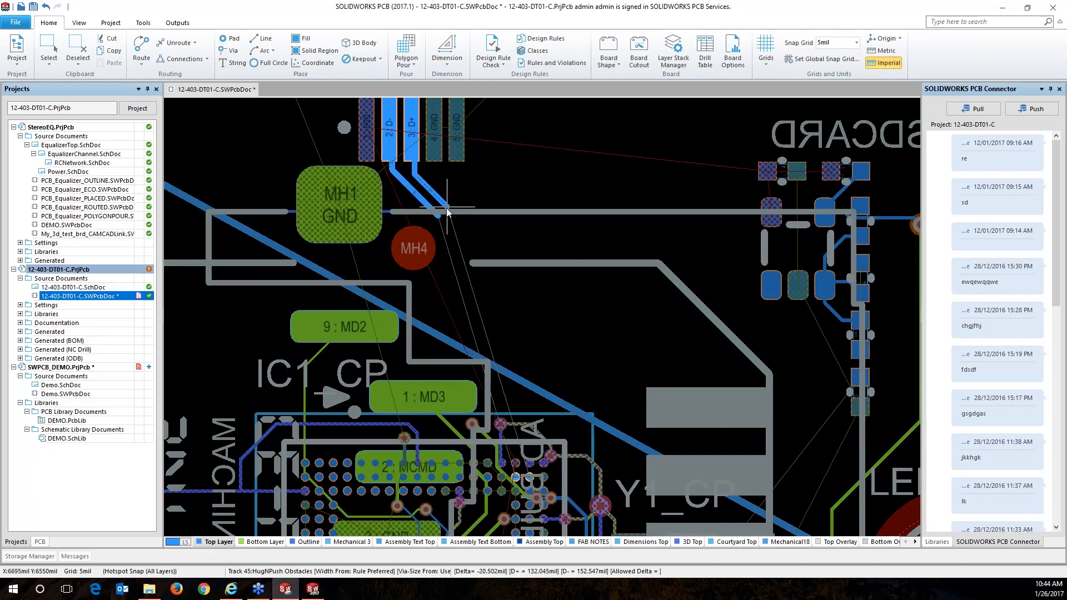
pyautogui.click(517, 209)
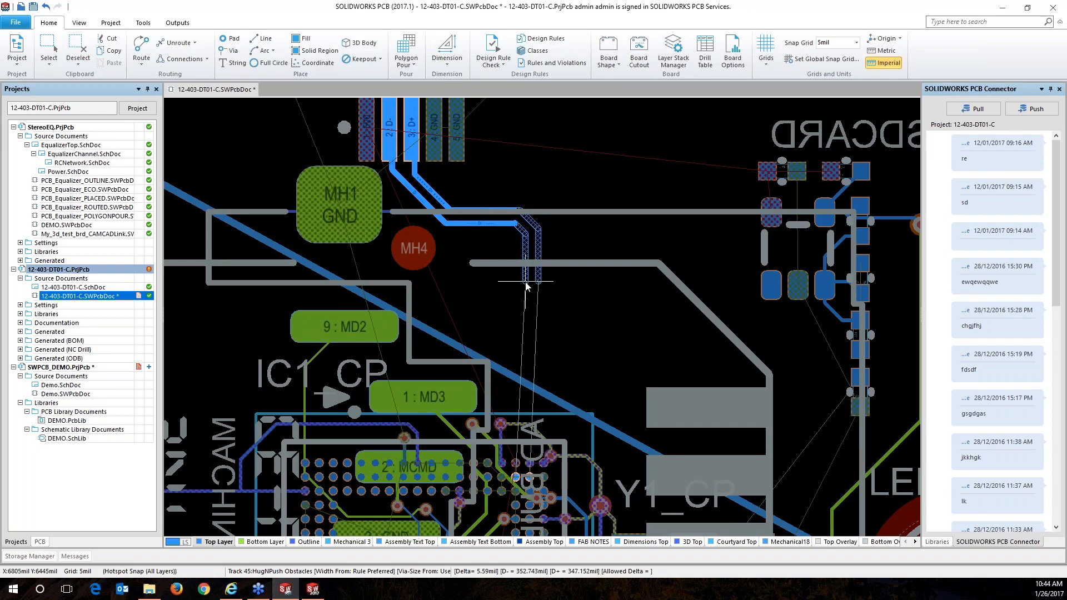
pyautogui.click(514, 370)
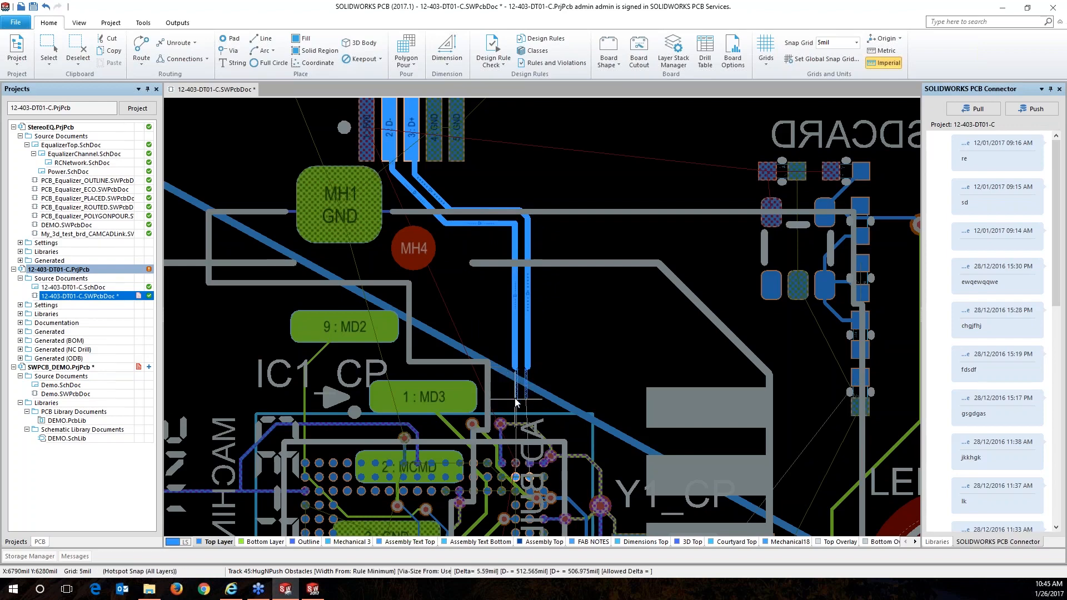
pyautogui.rightClick(515, 399)
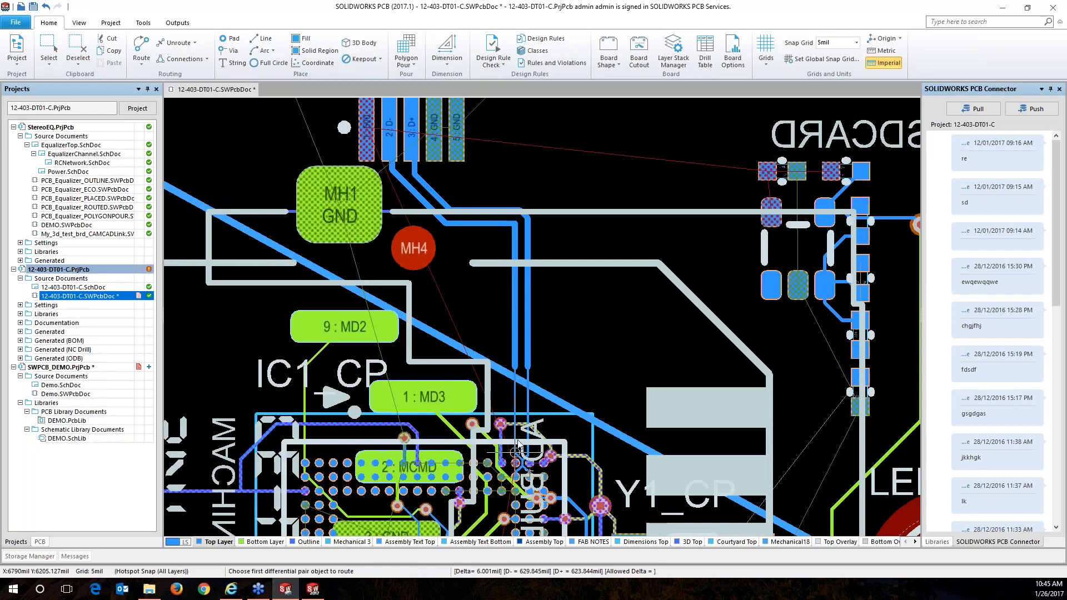
pyautogui.scroll(1, 481, 296)
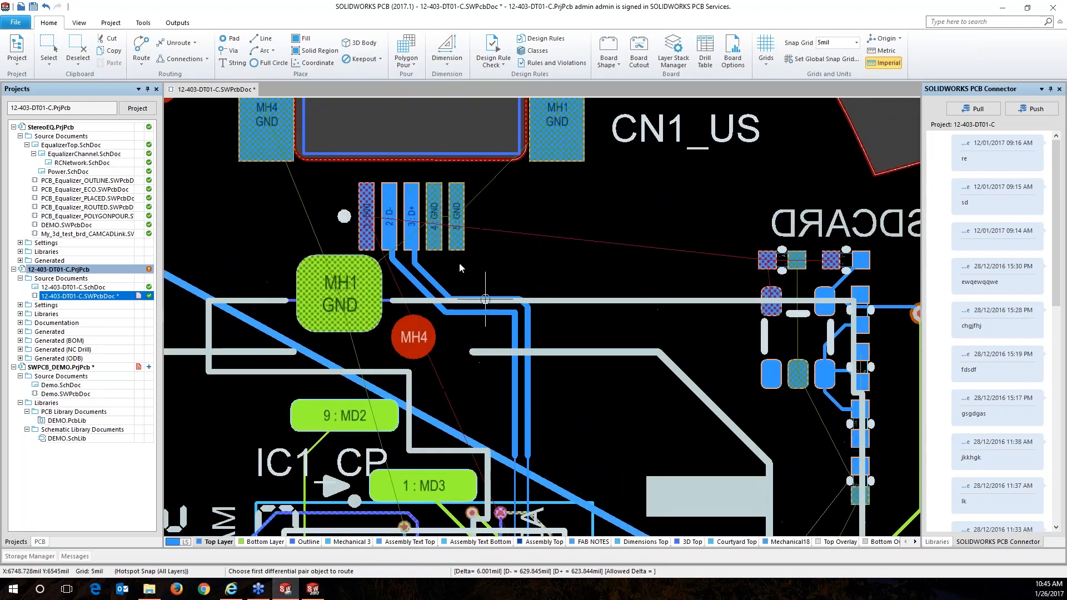
pyautogui.press('Escape')
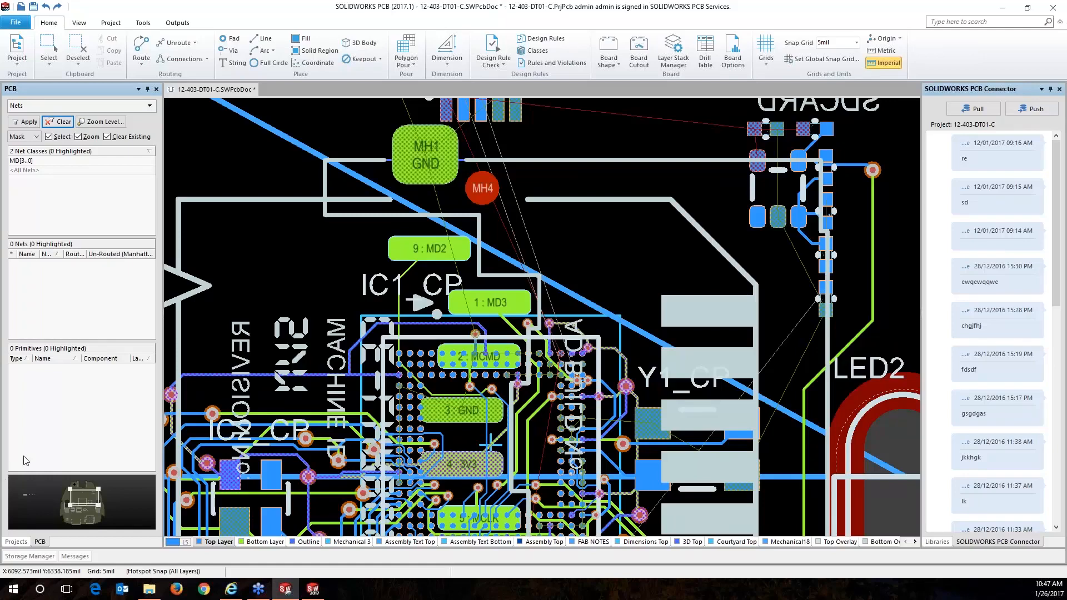
# Review the version history of 12-403-DT01-C.SWPcbDoc in Storage Manager and compare the board with Revision 215.
pyautogui.click(17, 541)
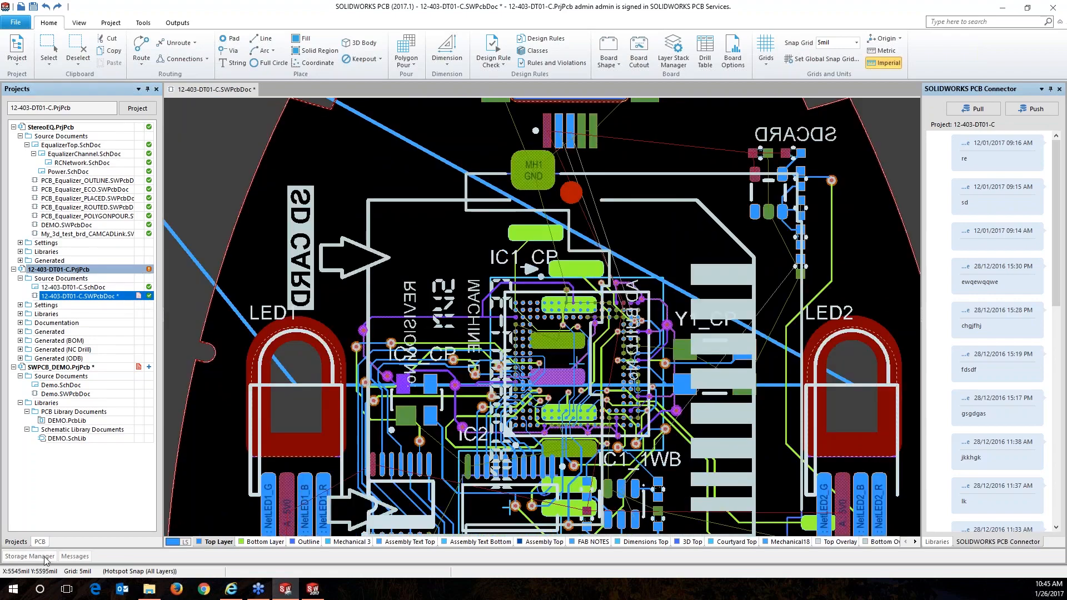
pyautogui.click(44, 556)
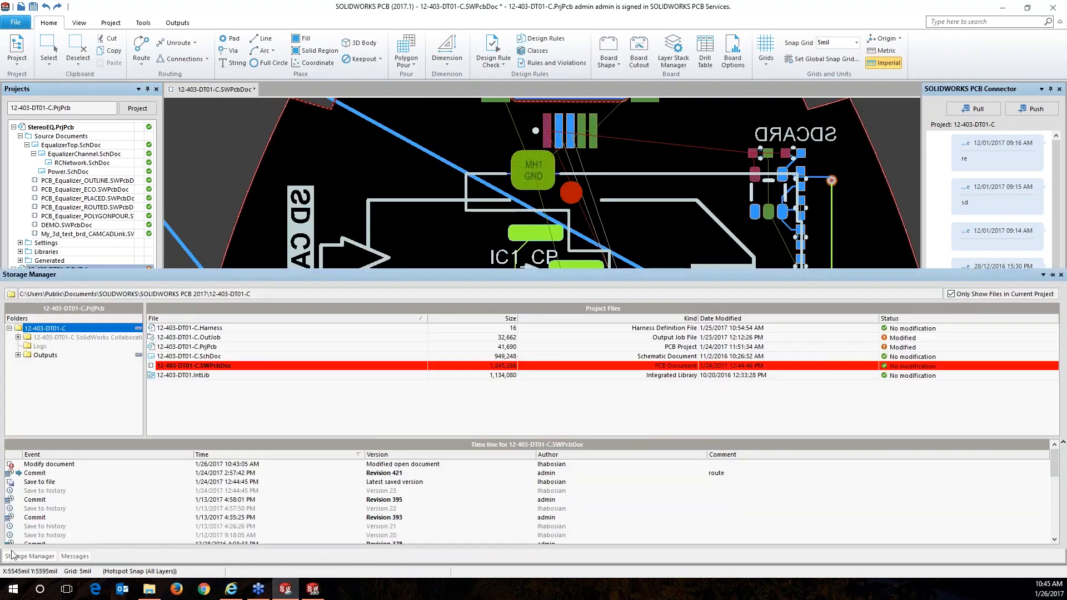
pyautogui.click(423, 465)
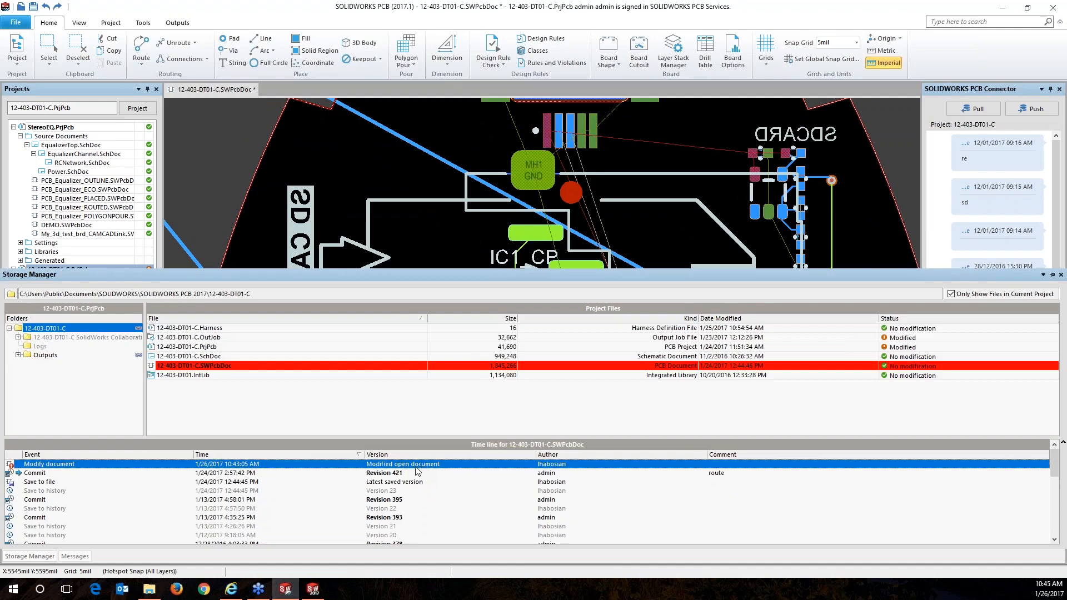
pyautogui.scroll(-5, 418, 471)
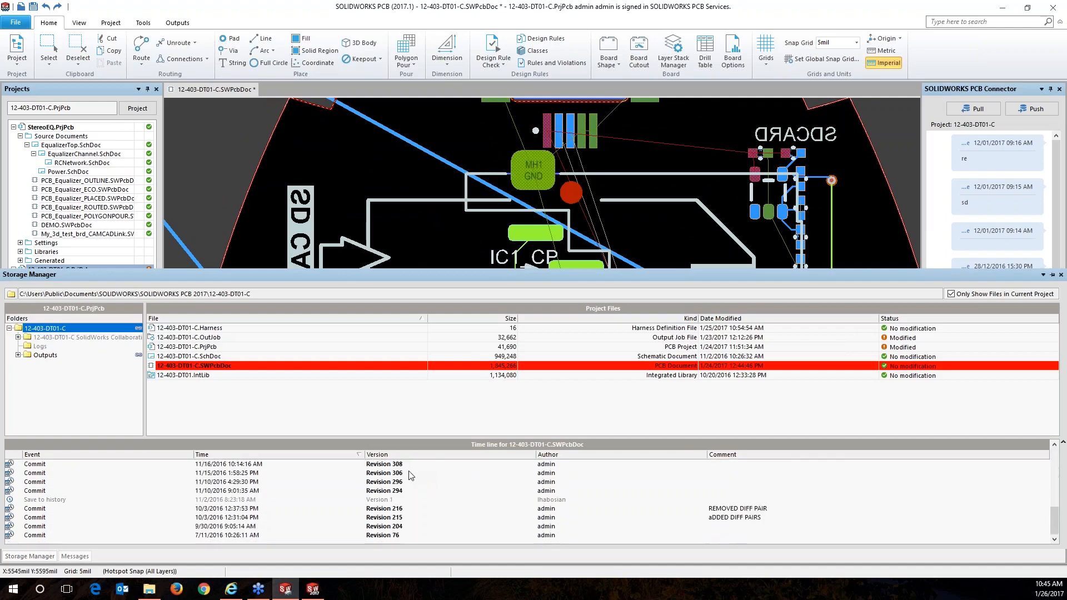
pyautogui.click(398, 519)
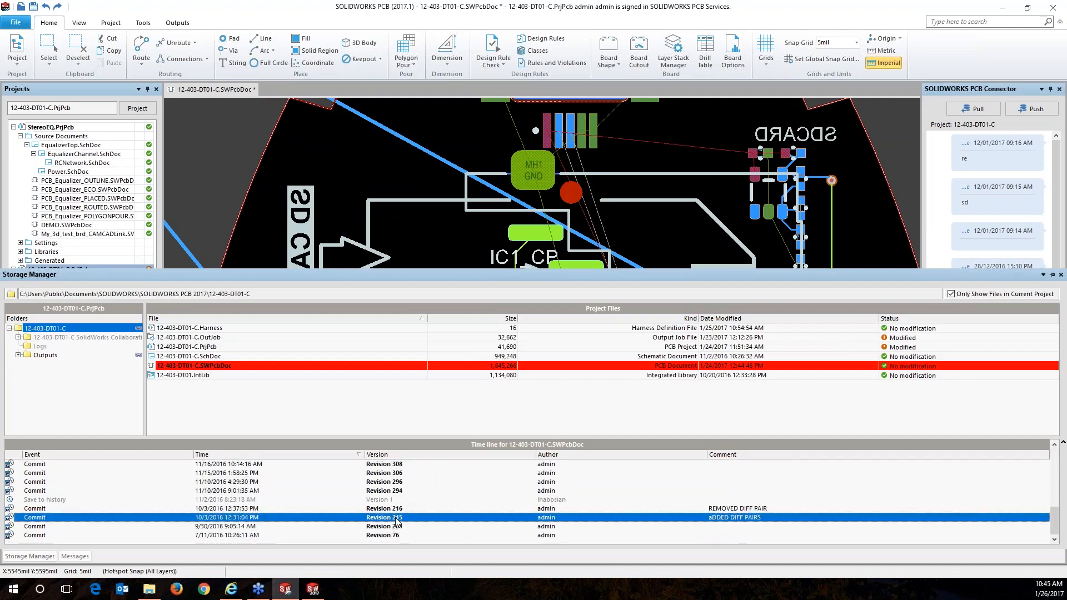
pyautogui.rightClick(396, 519)
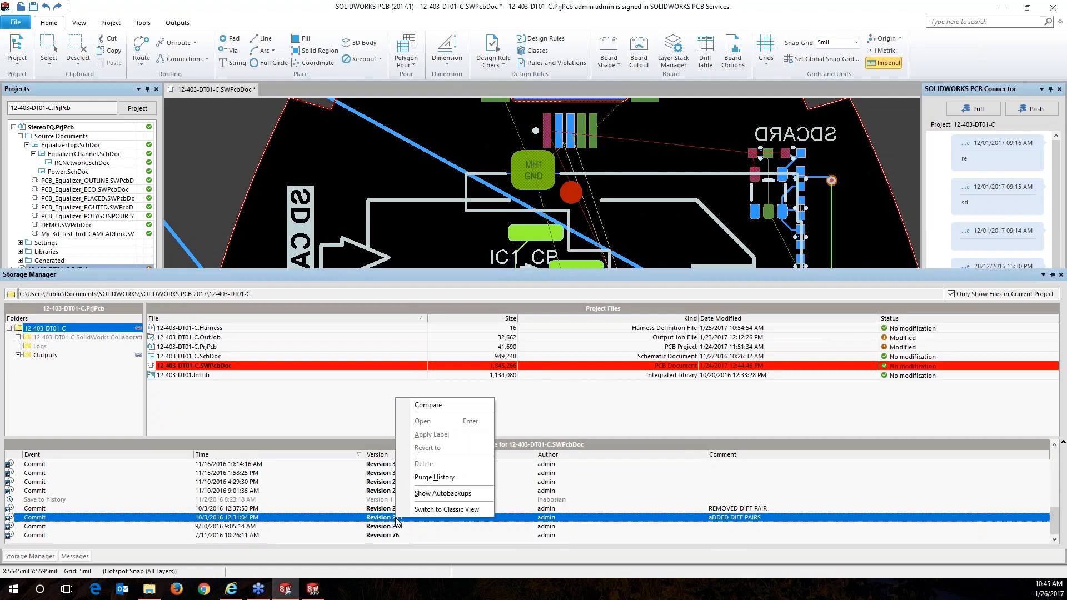
pyautogui.click(439, 406)
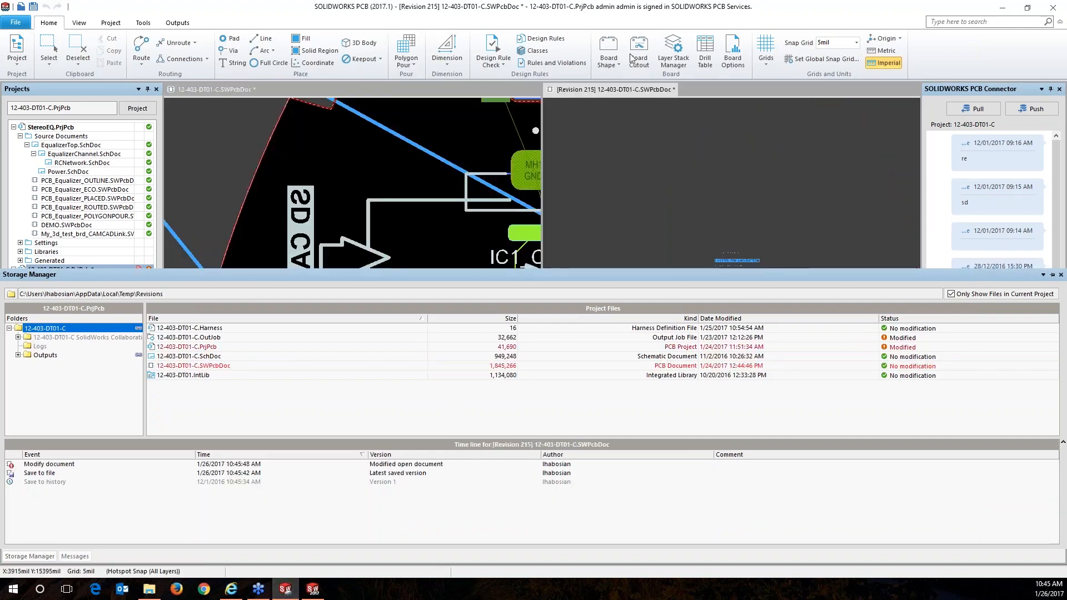
# Expand the changed DifferentialPair D entry in the detected differences and examine both of its versions on the compared boards.
pyautogui.click(596, 93)
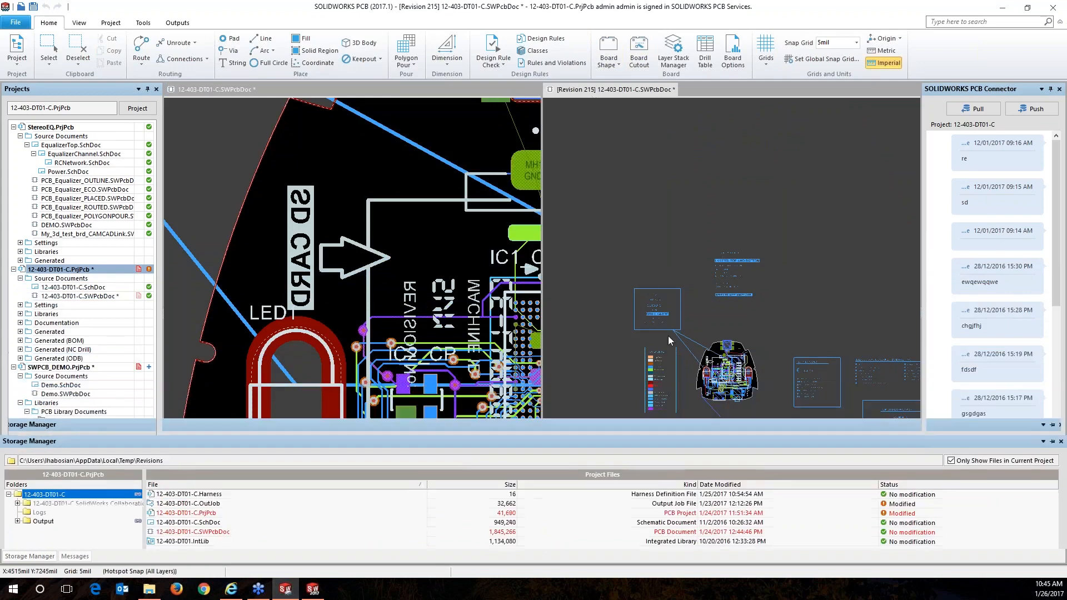
pyautogui.moveTo(1, 245); pyautogui.dragTo(539, 243)
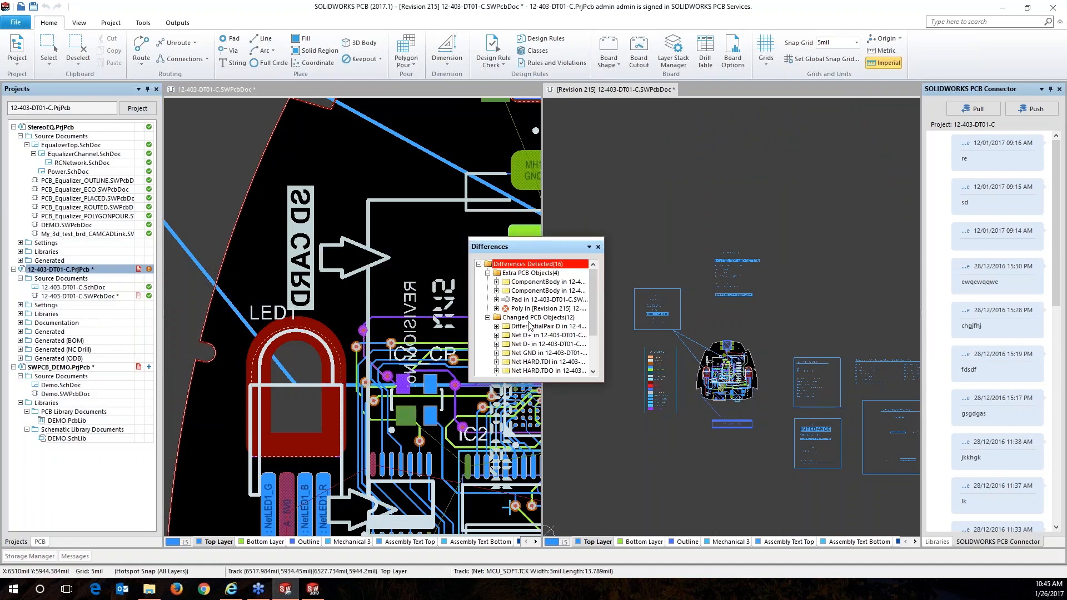
pyautogui.click(496, 326)
pyautogui.click(537, 336)
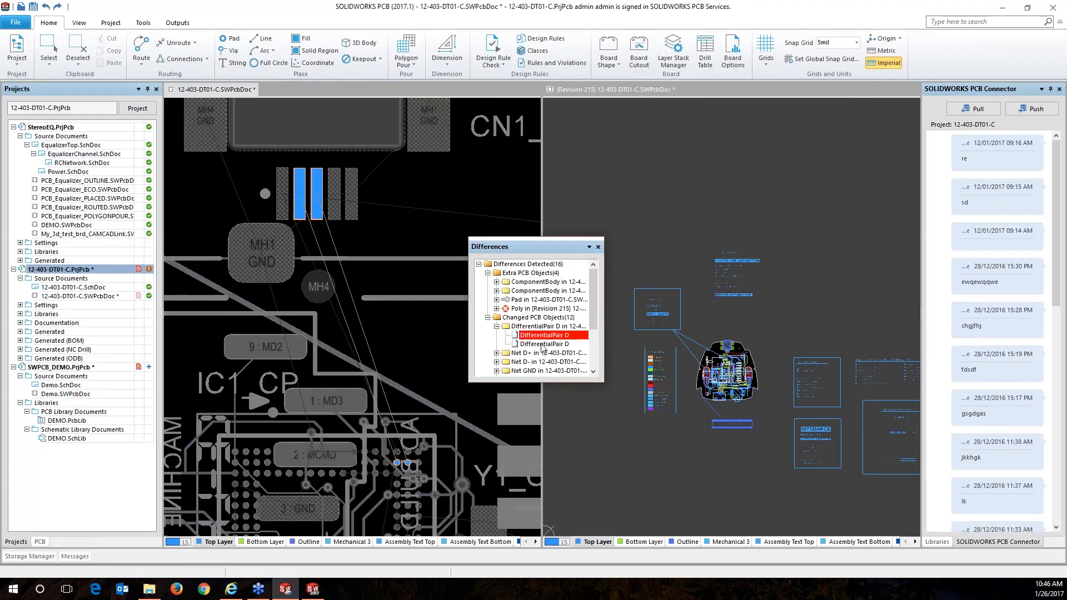
pyautogui.click(539, 345)
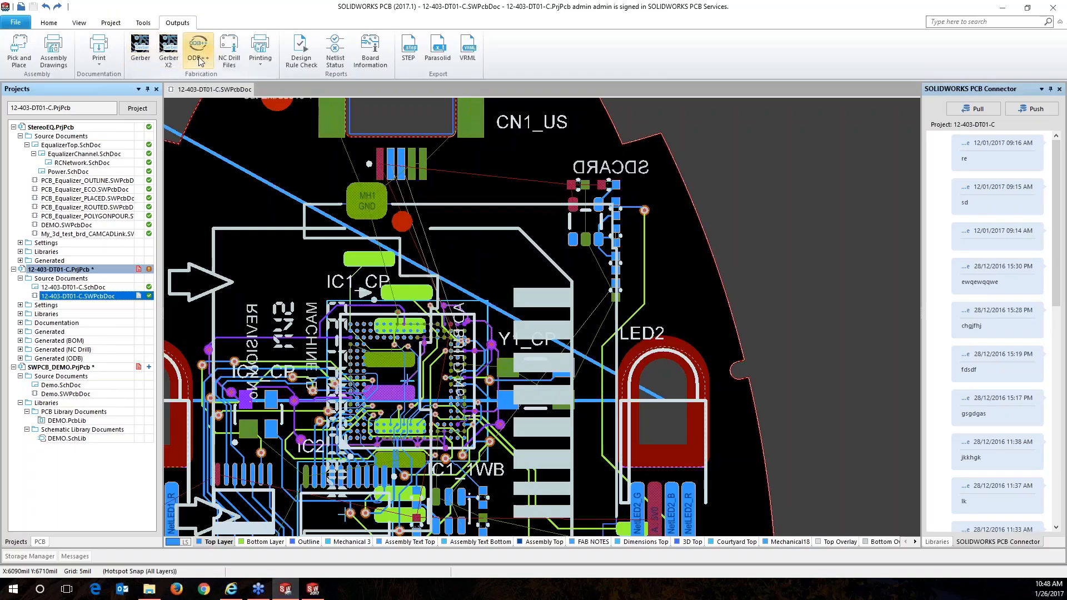
# Look over the fabrication printing options and open the Generate outputs dialog for the 12-403-DT01-C project.
pyautogui.click(264, 68)
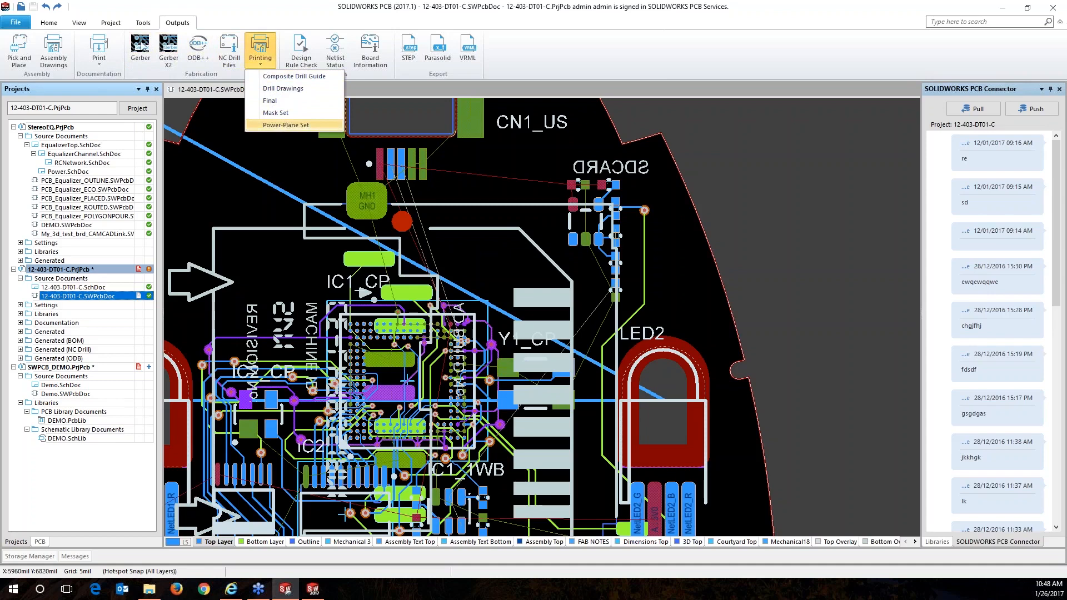
pyautogui.click(114, 23)
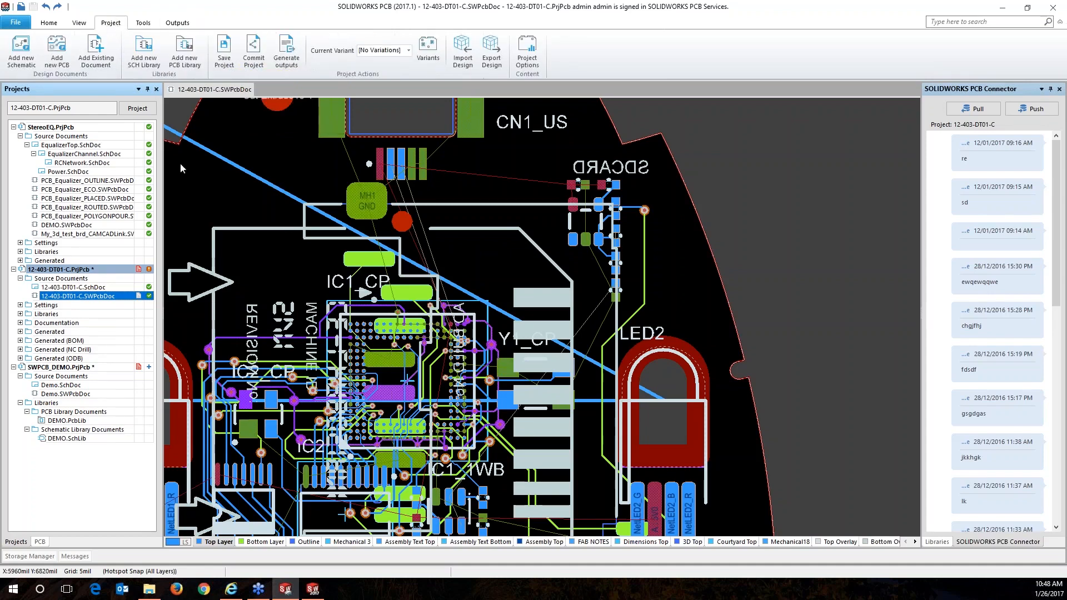
pyautogui.click(297, 66)
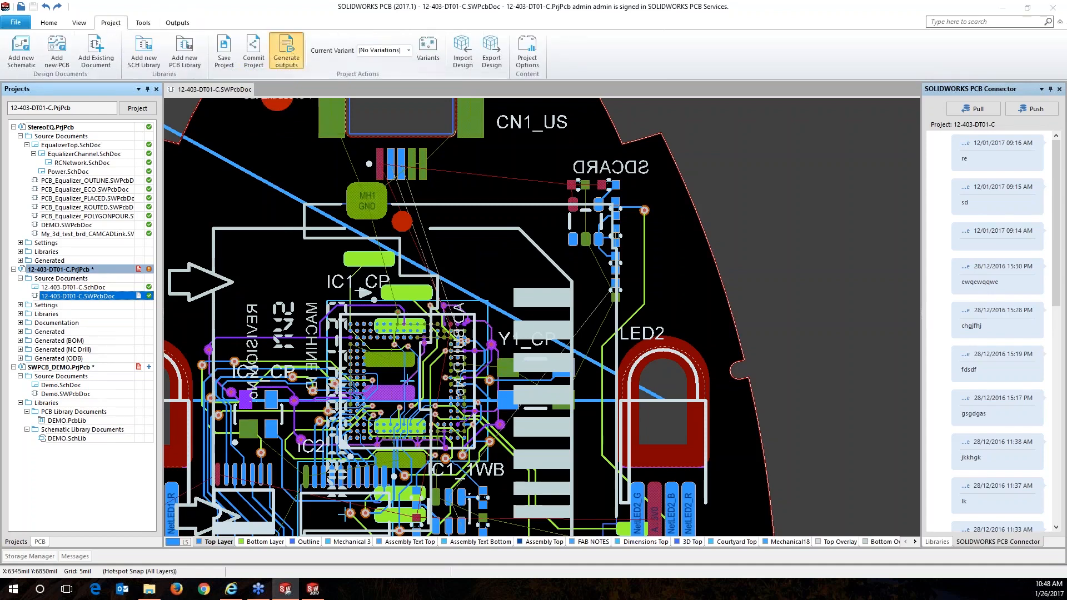
pyautogui.moveTo(502, 160); pyautogui.dragTo(466, 132)
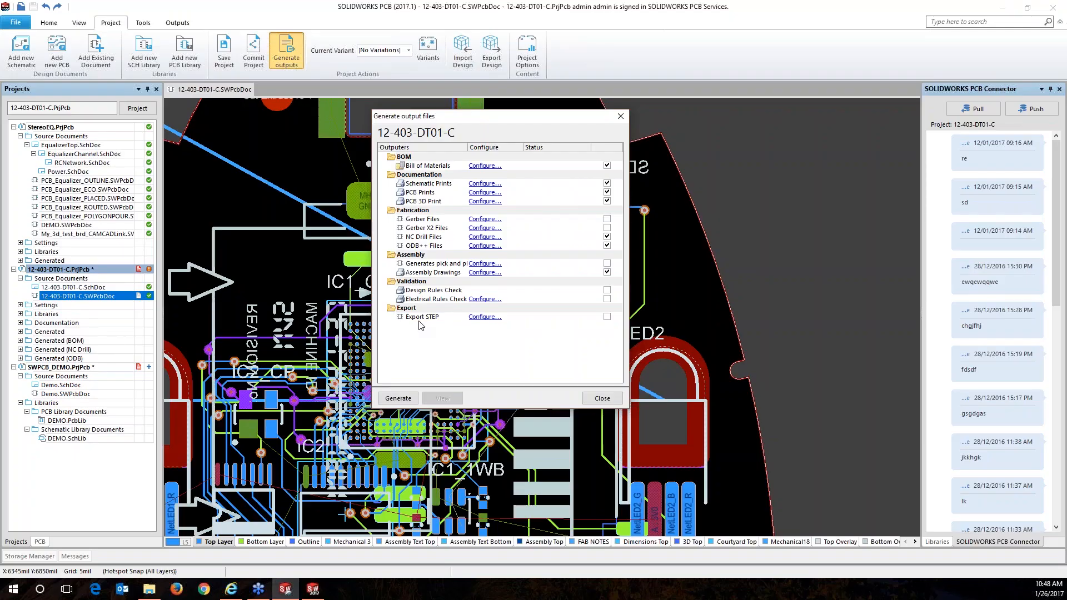
# Review the Bill of Materials configuration and its available columns, trying the Max Forward Current column on and off.
pyautogui.click(487, 165)
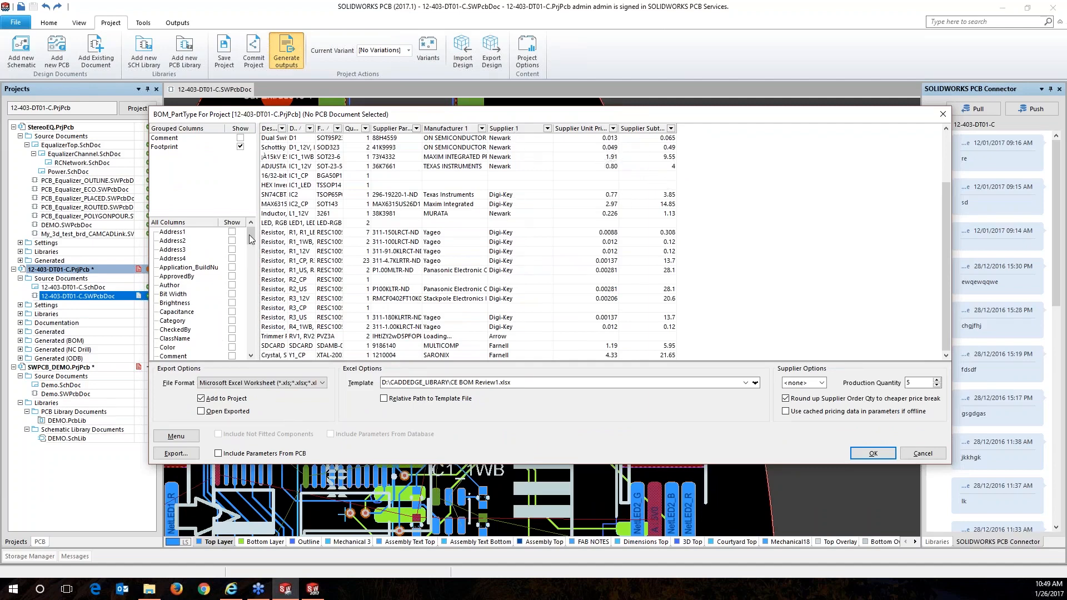
pyautogui.moveTo(249, 237); pyautogui.dragTo(255, 293)
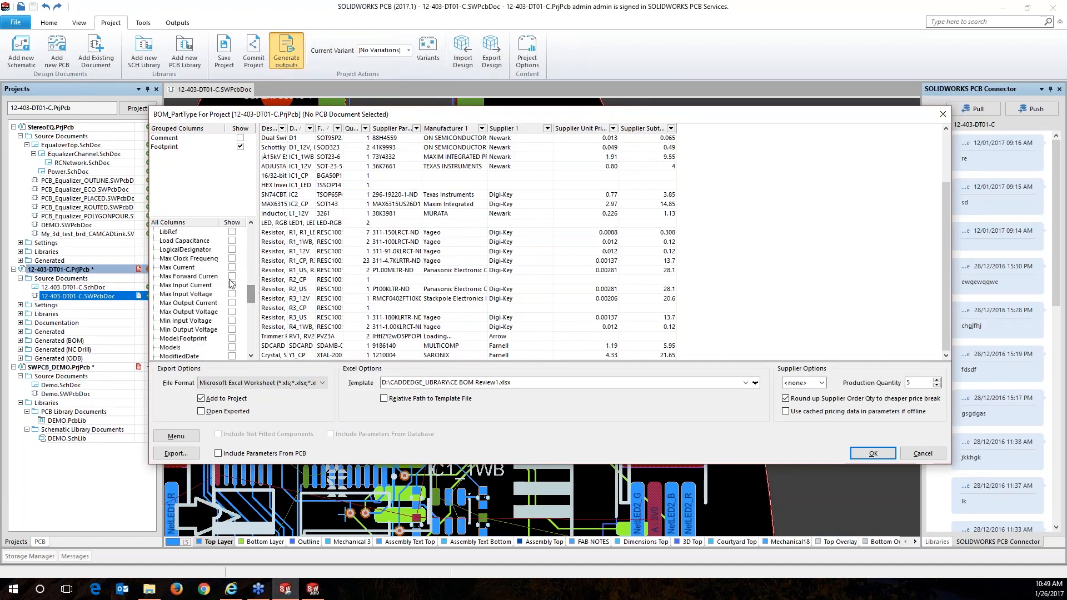
pyautogui.click(232, 277)
pyautogui.click(232, 277)
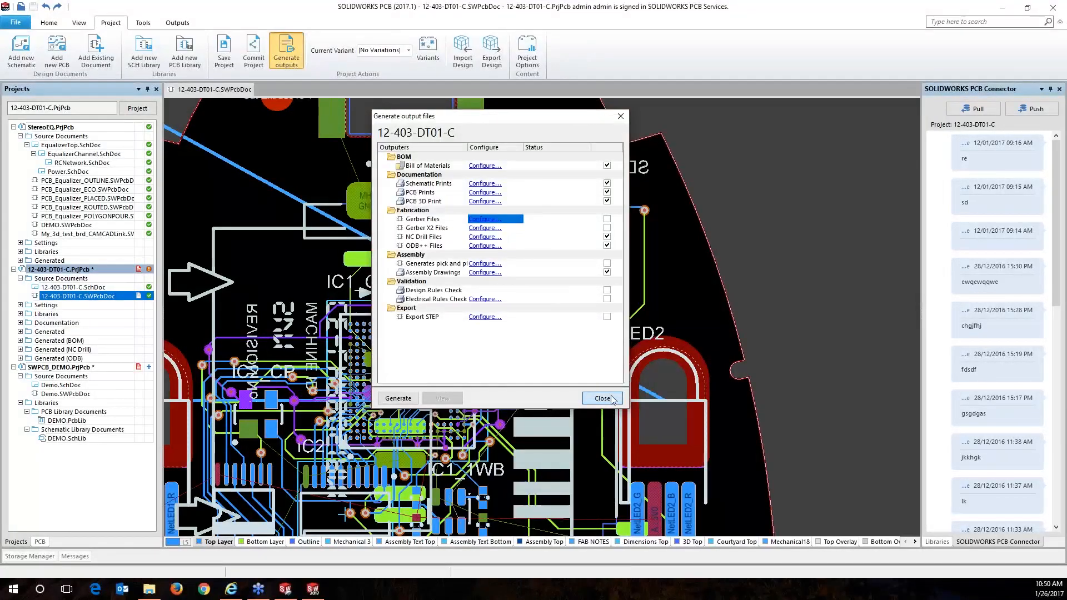
# Close the output generation dialog and open the 12-403-DT01-C PDF from the project's Documentation folder in the widened project tree.
pyautogui.click(609, 396)
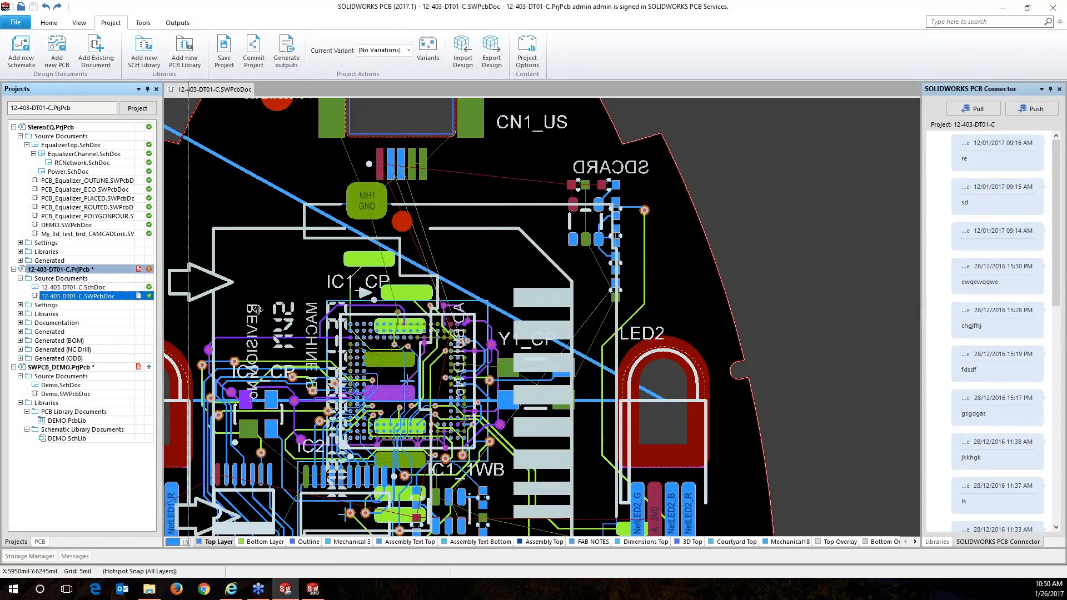
pyautogui.moveTo(425, 323); pyautogui.dragTo(439, 324)
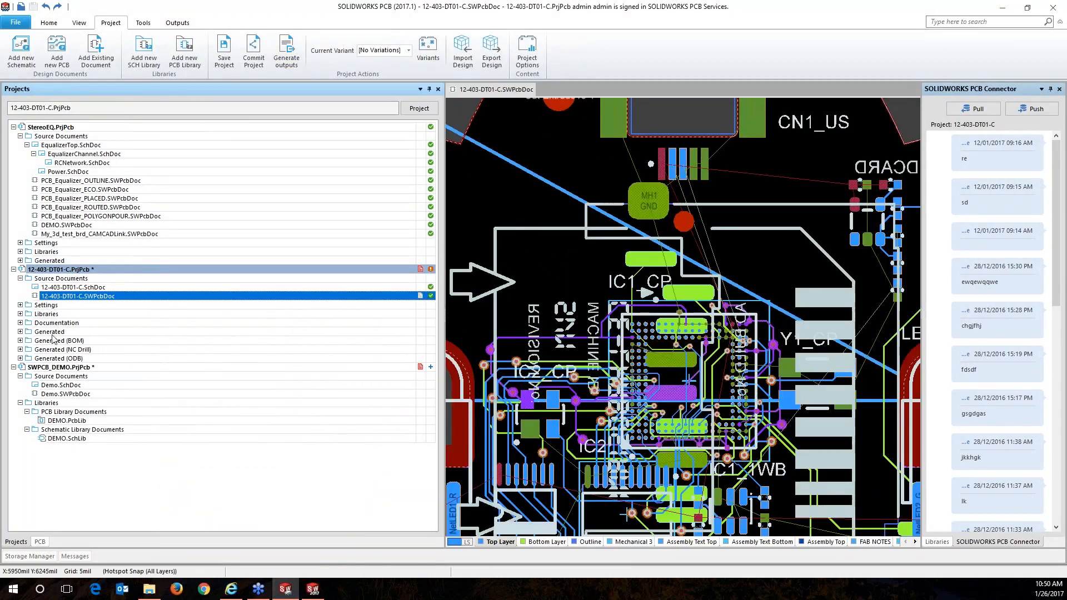
pyautogui.click(20, 323)
pyautogui.click(27, 331)
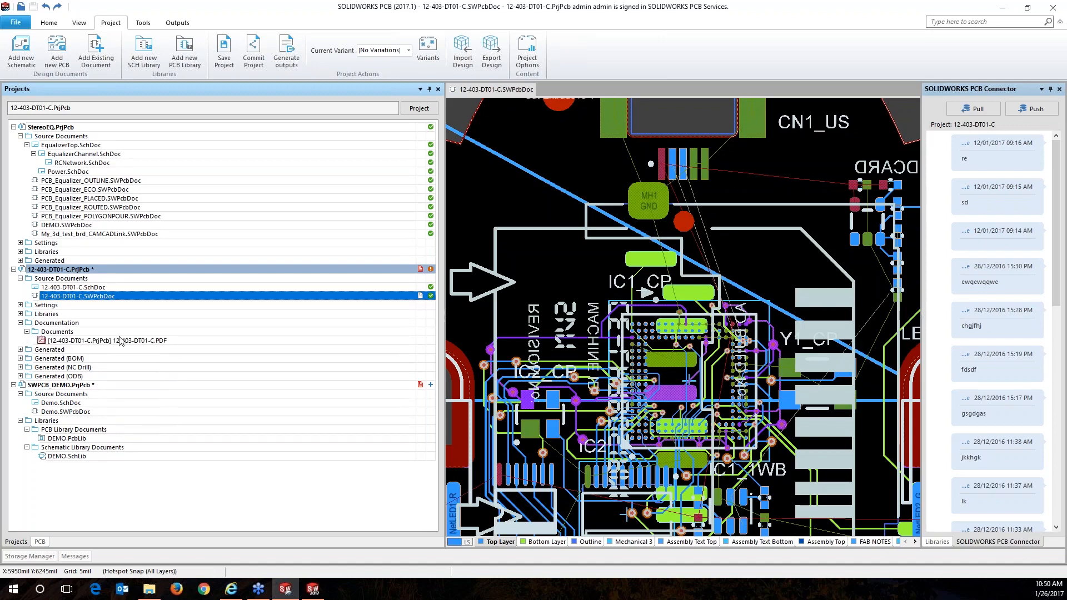
pyautogui.doubleClick(142, 344)
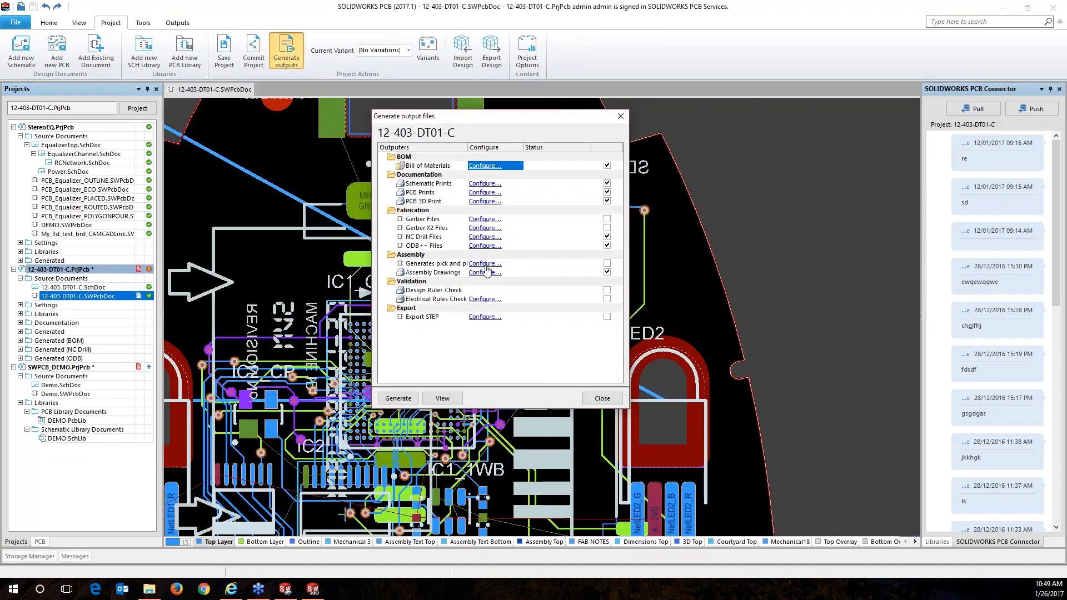
# Review the General, Layers and Drill Drawing settings of the Gerber Files output, and cancel the setup without changes.
pyautogui.click(481, 220)
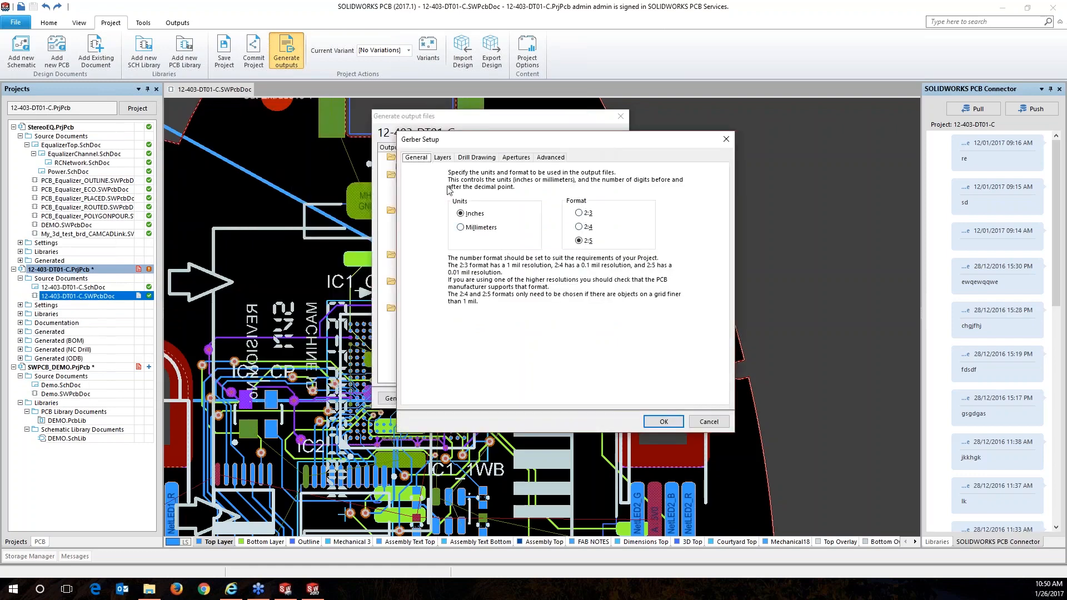
pyautogui.click(442, 157)
pyautogui.click(476, 157)
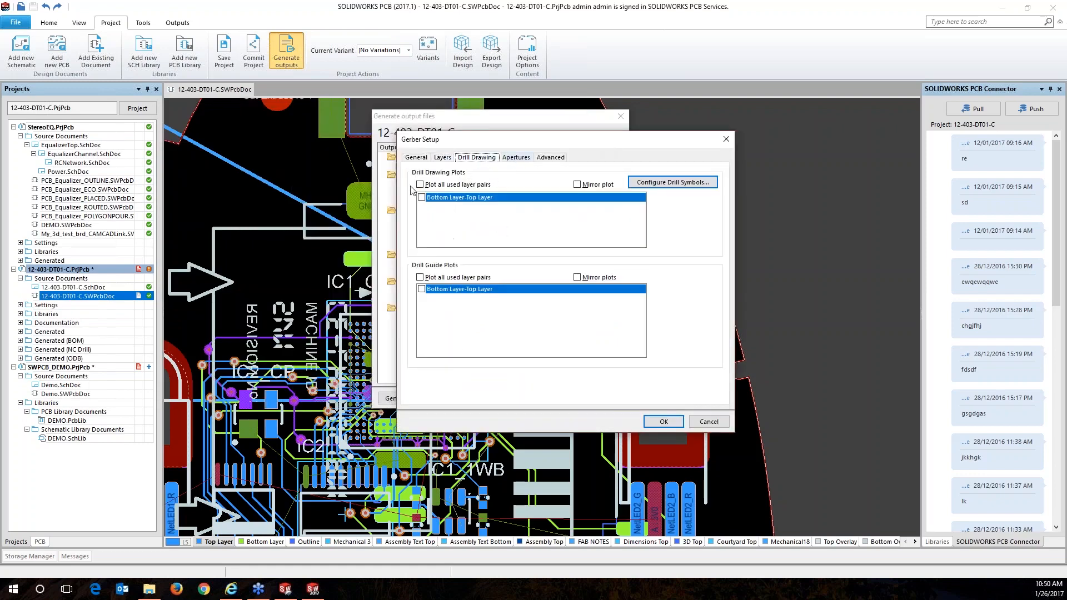
pyautogui.click(708, 422)
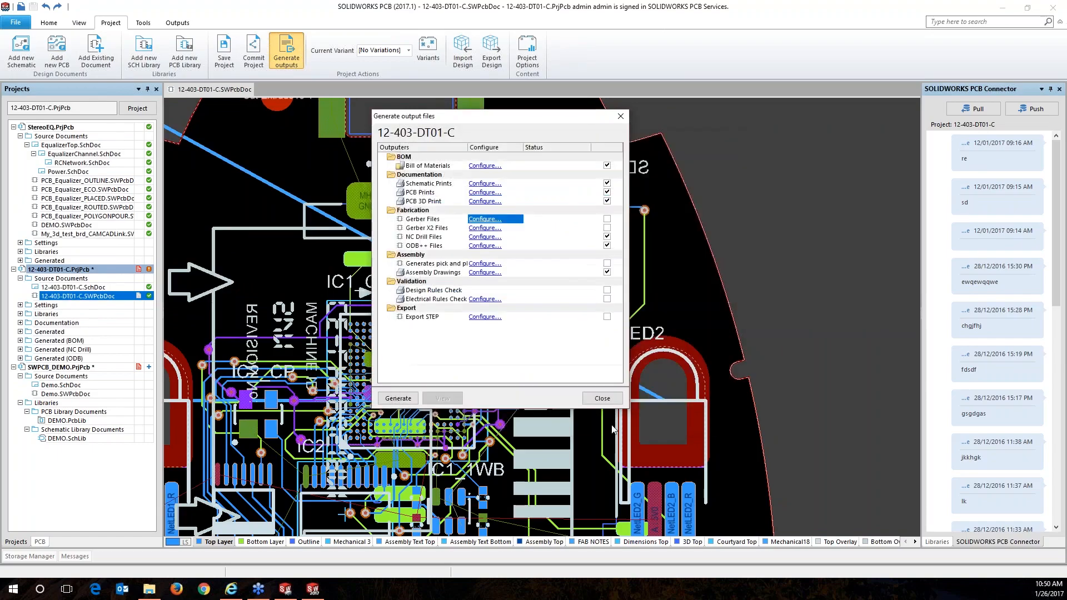